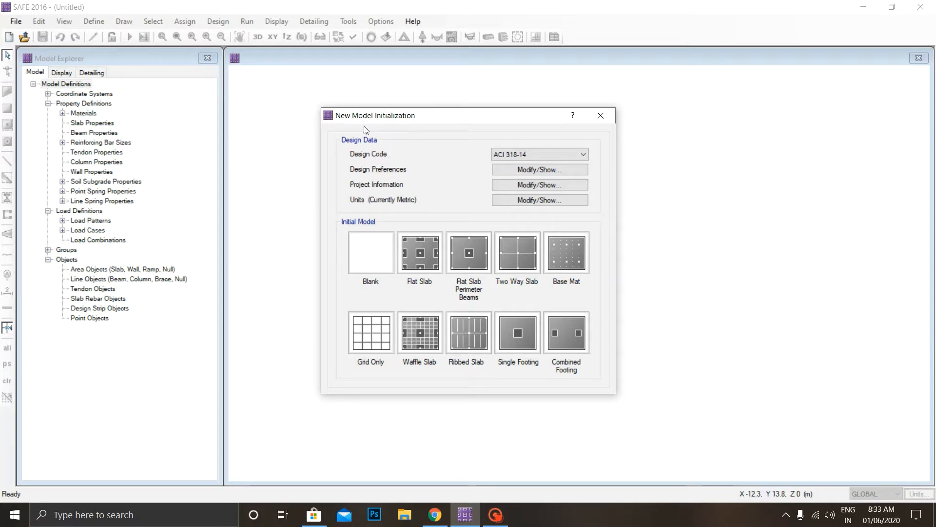
Set the new model's design code to IS 456-2000.
click(526, 157)
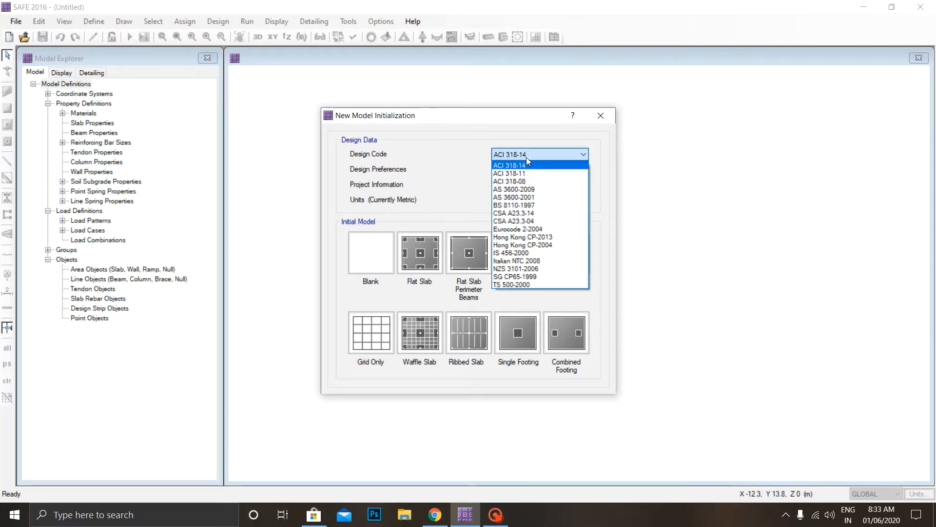
key(s)
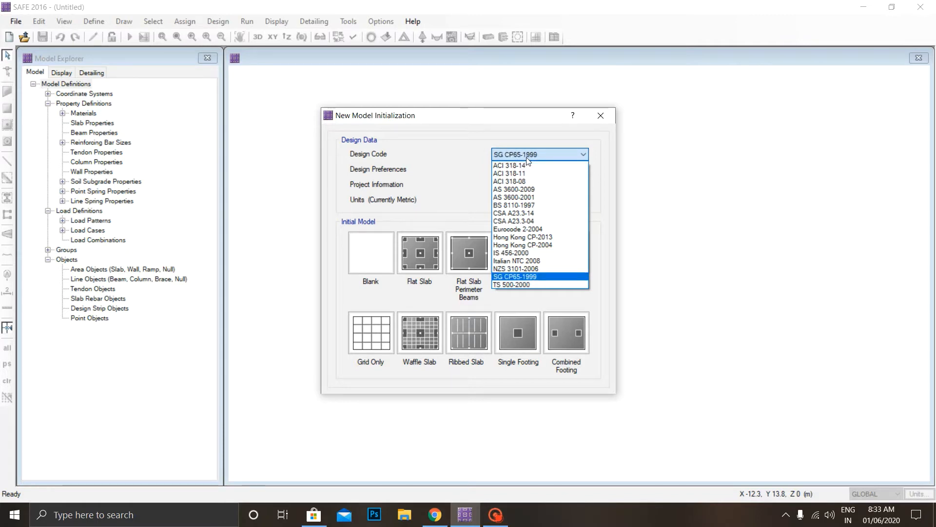
key(i)
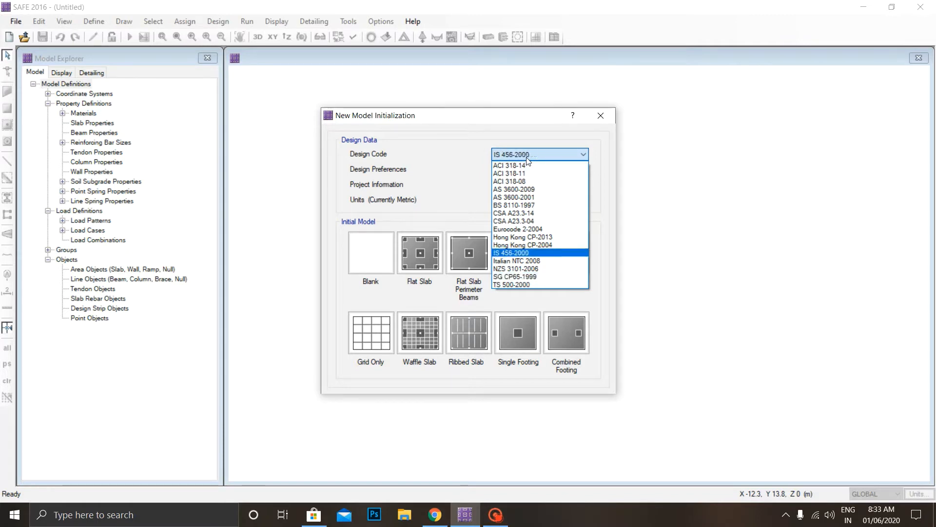
key(Return)
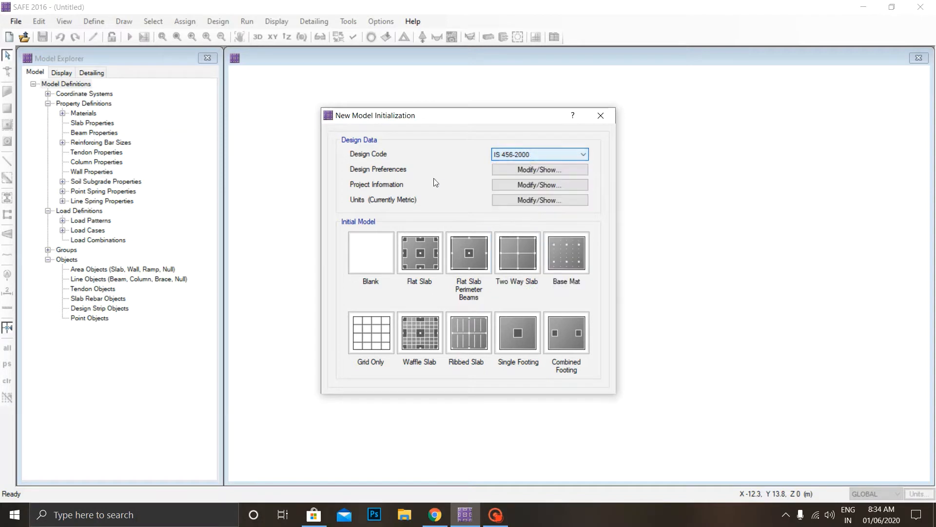
Set the slab minimum clear cover to 50 mm top and 50 mm bottom in the design preferences.
click(563, 170)
click(395, 103)
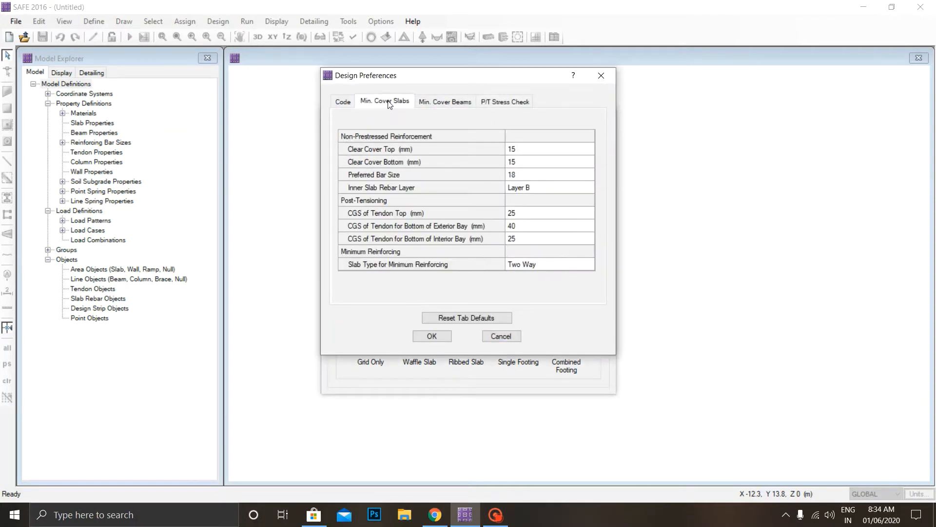
click(518, 153)
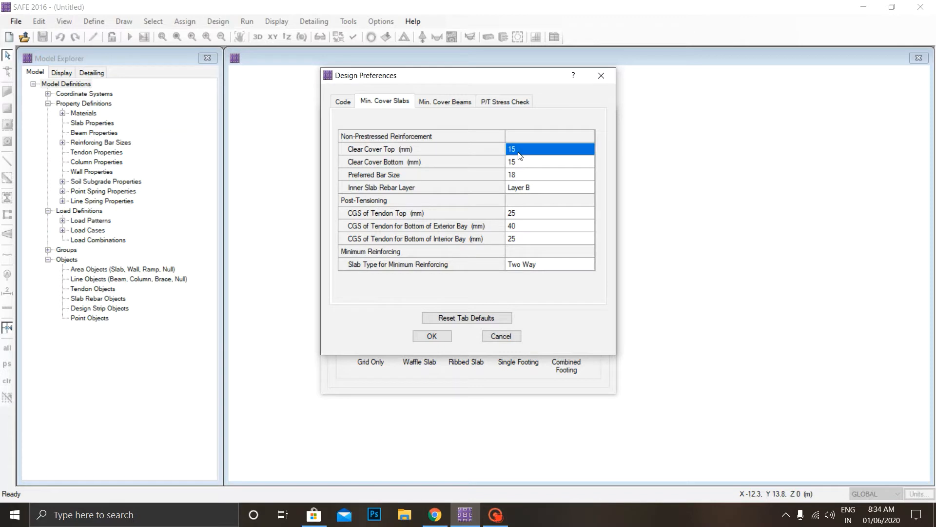
text(5)
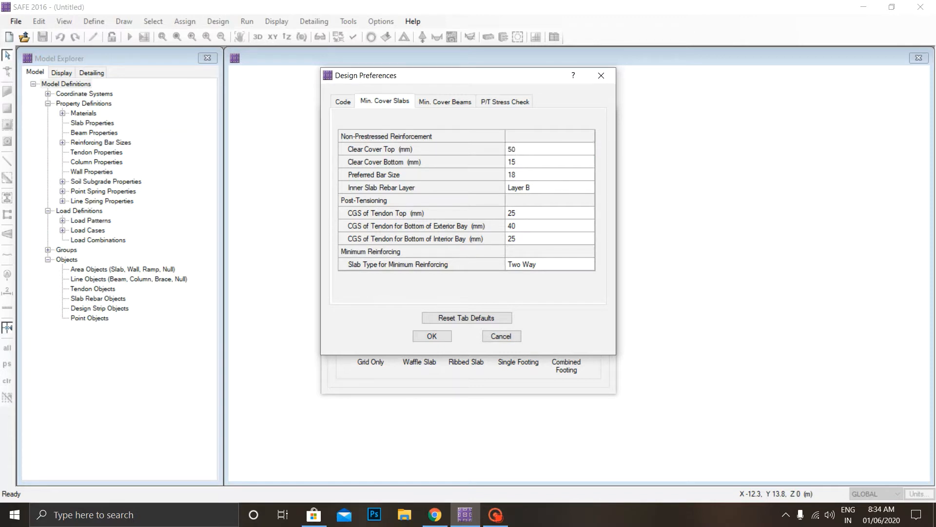
click(517, 165)
text(0)
key(BackSpace)
text(50)
click(349, 103)
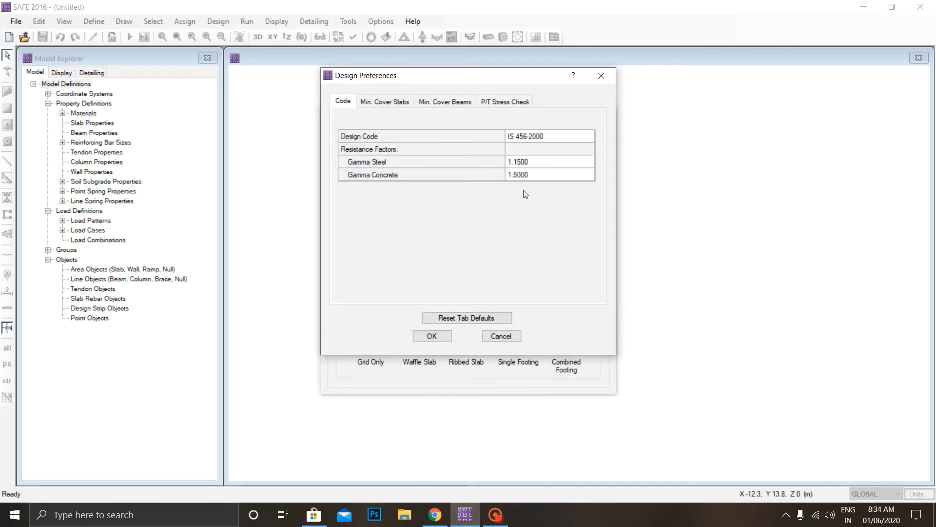
click(437, 336)
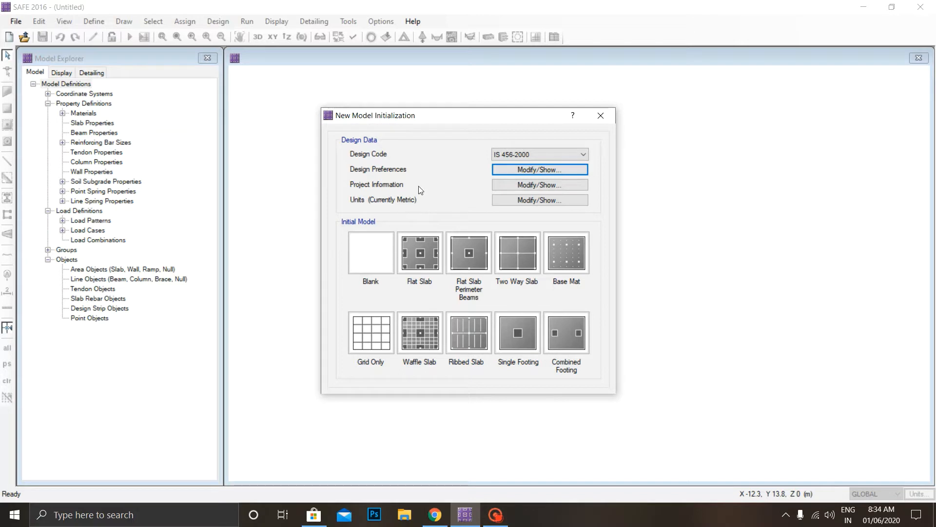
Create a grid-only Cartesian model with 19 grid lines in X and Y at 1 m spacing in both directions.
click(382, 342)
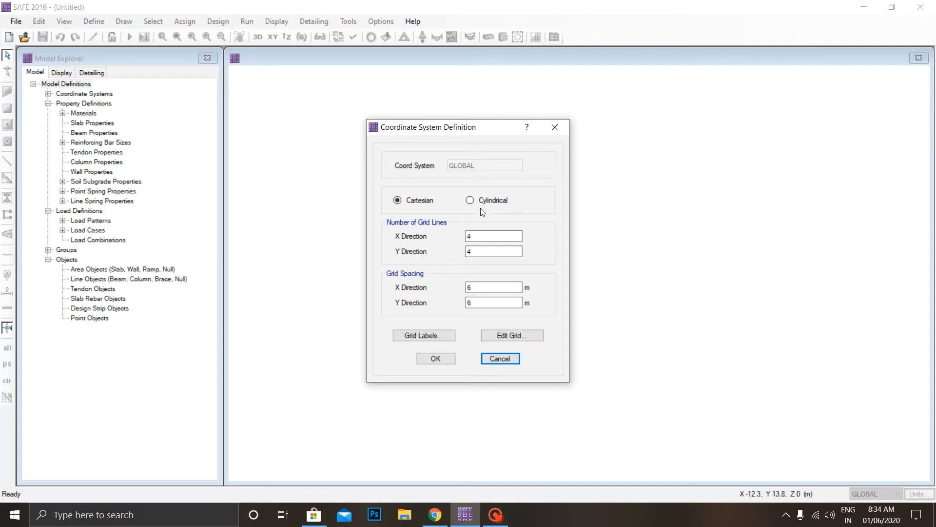
drag(489, 238, 383, 230)
text(19)
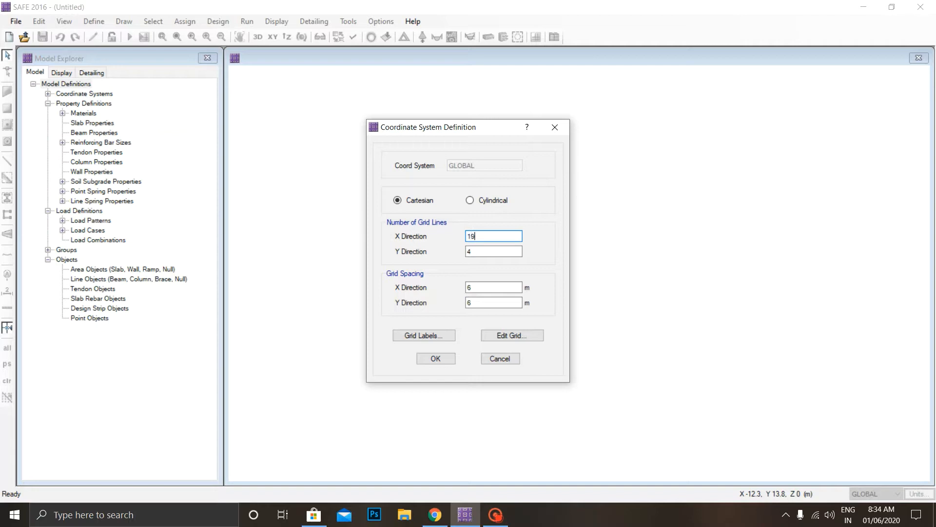
key(Tab)
text(19)
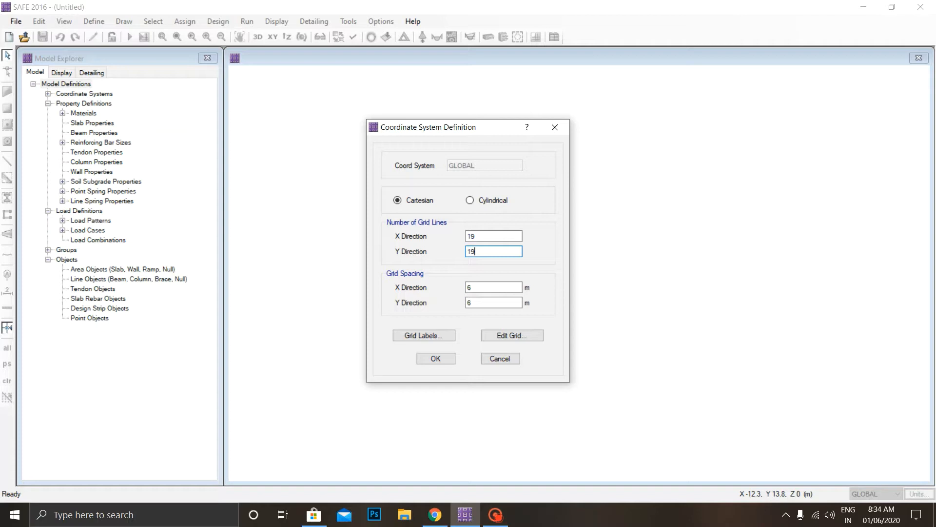
key(Tab)
text(1)
key(Tab)
text(1)
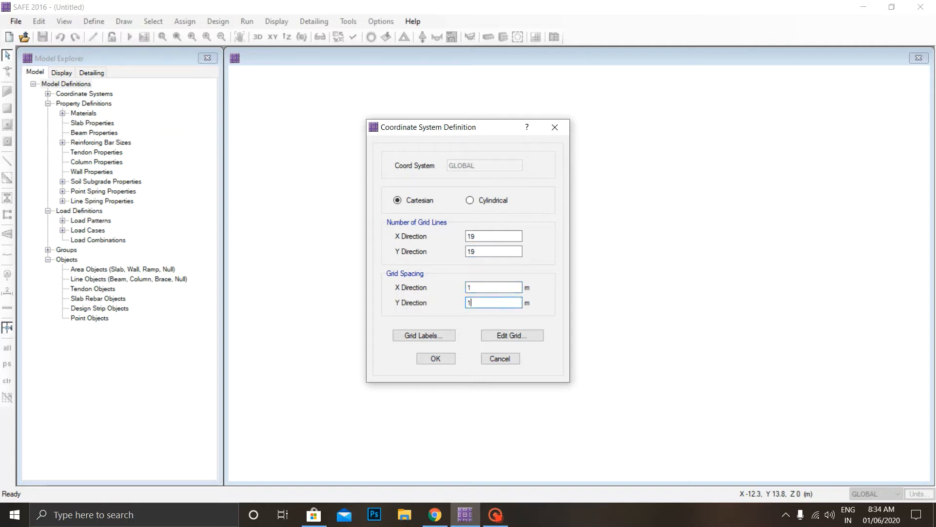
click(439, 359)
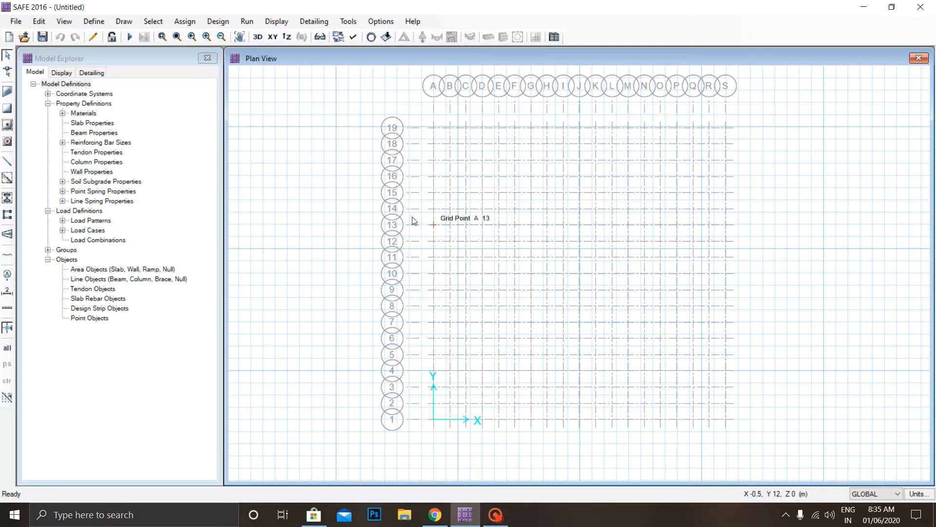
Add a new material named M40 with the material type Concrete.
click(93, 22)
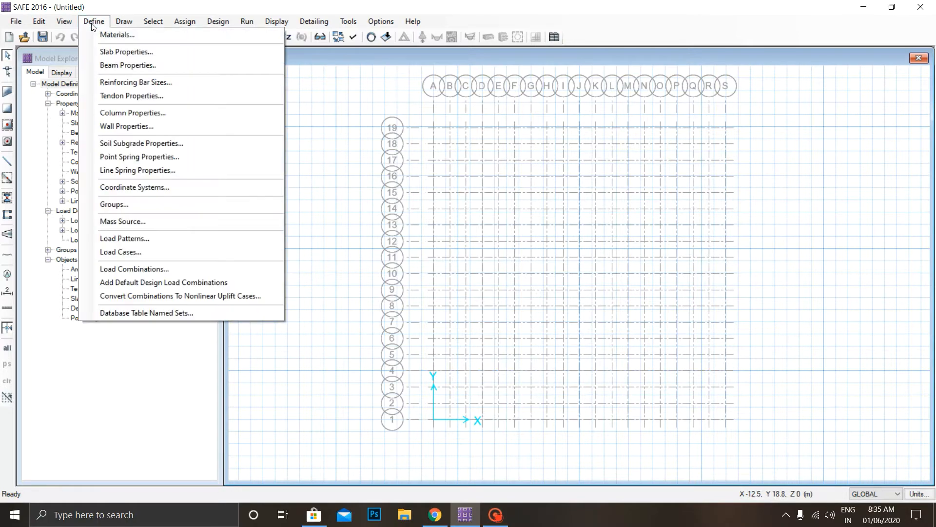
click(118, 35)
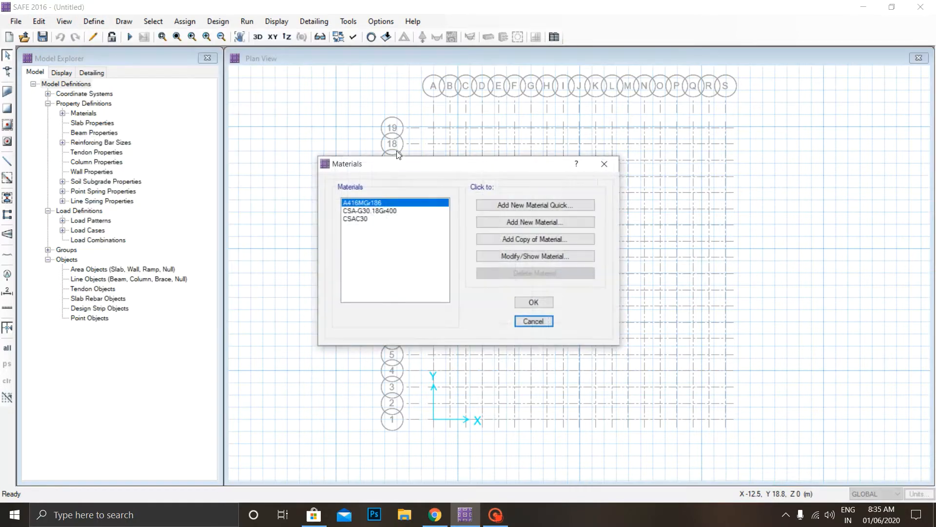
click(535, 222)
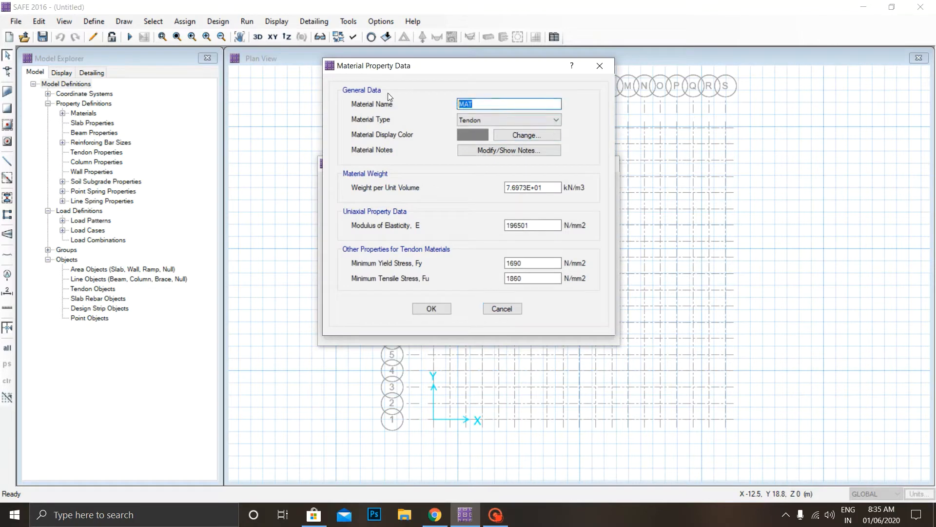
text(M40)
click(466, 120)
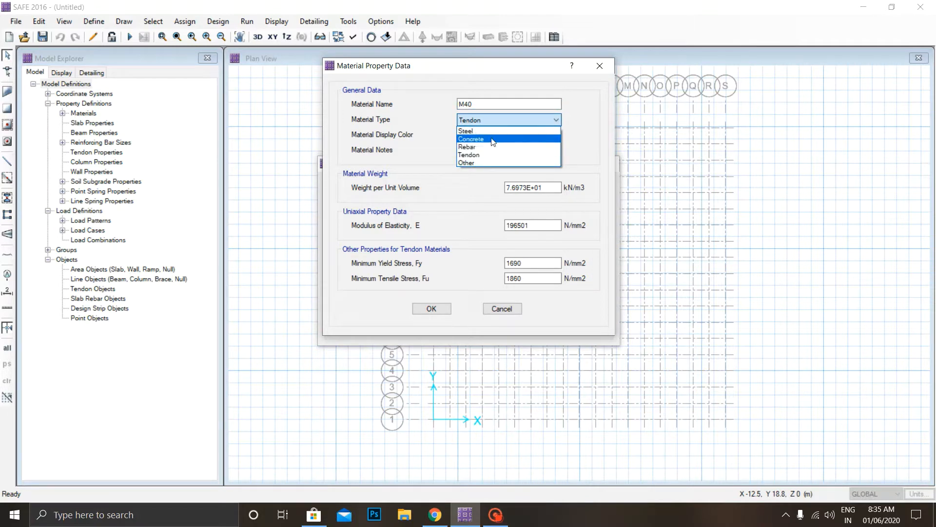
click(490, 142)
Set M40's weight per unit volume to 25 kN/m3 and its modulus of elasticity to 31622.7 N/mm2.
double_click(536, 187)
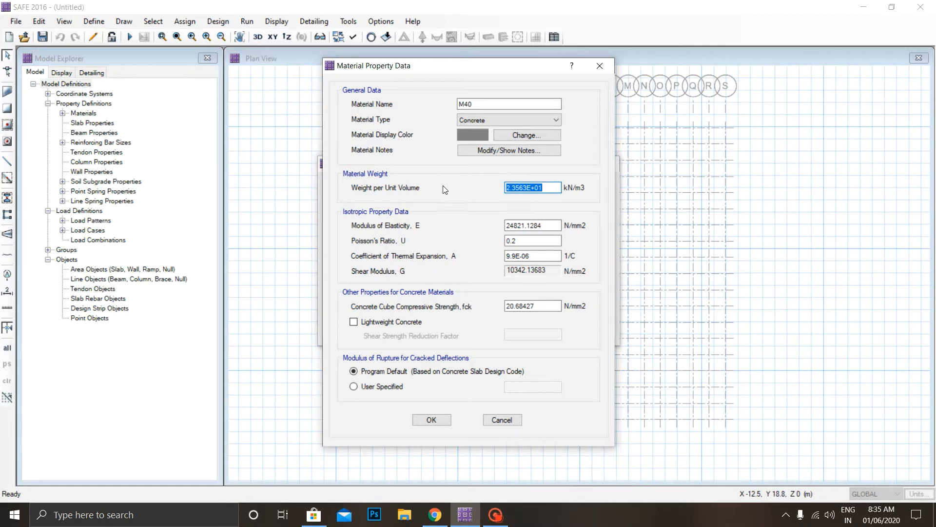
text(25)
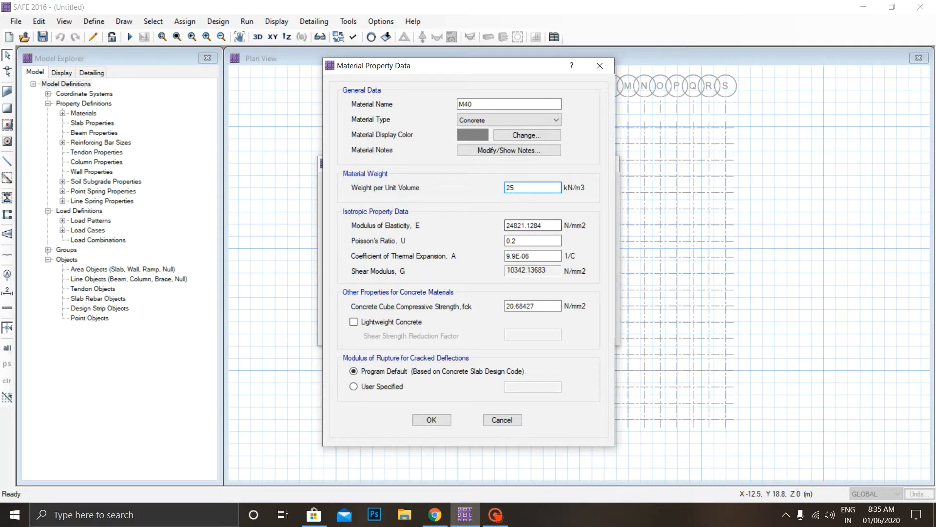
key(Tab)
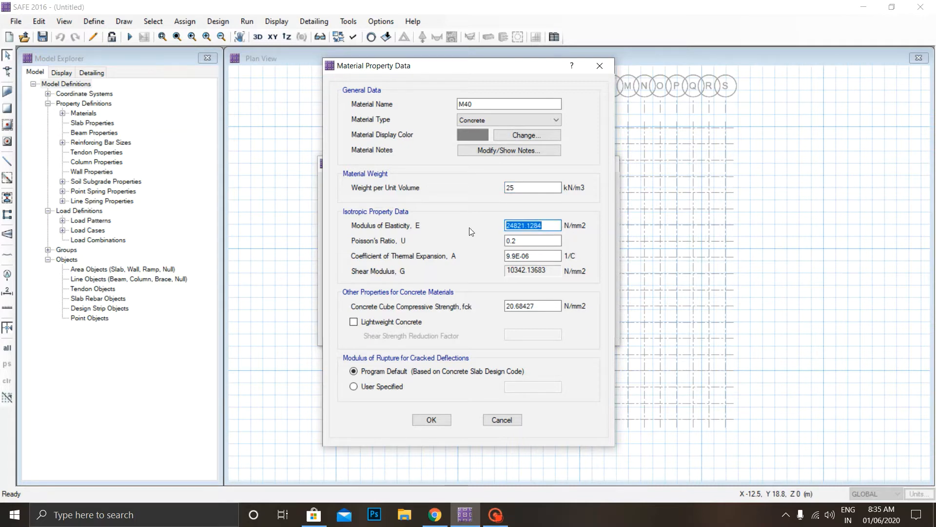
text(31622.7)
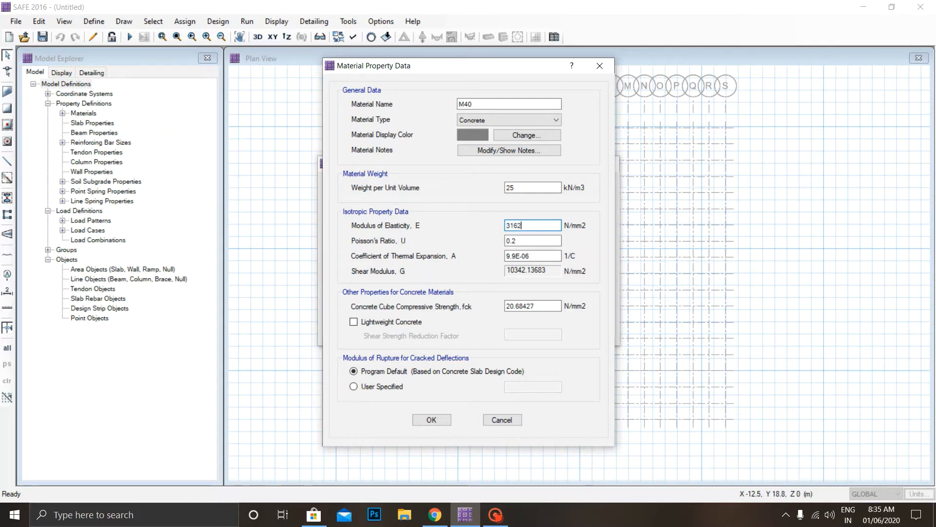
Set M40's coefficient of thermal expansion to 0.0000055 per °C.
key(Tab)
key(Tab)
text(0)
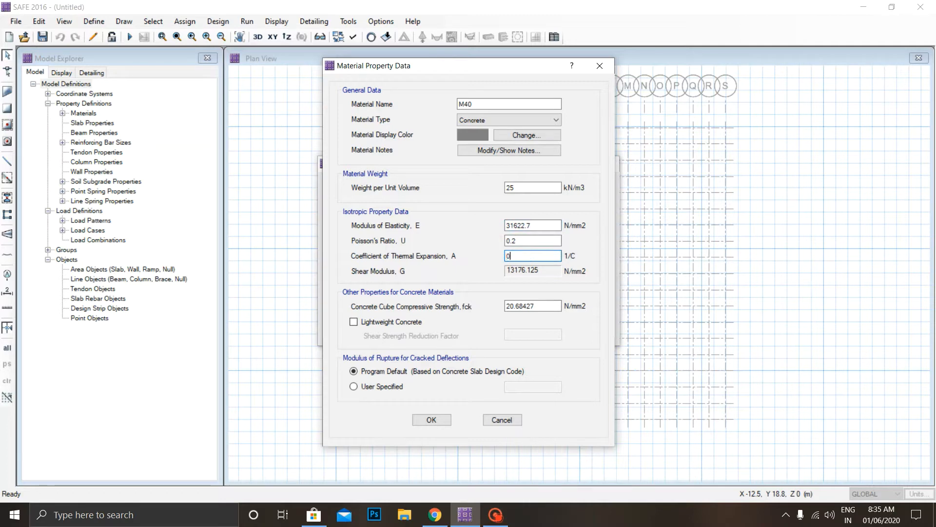
text(.0000055)
key(Tab)
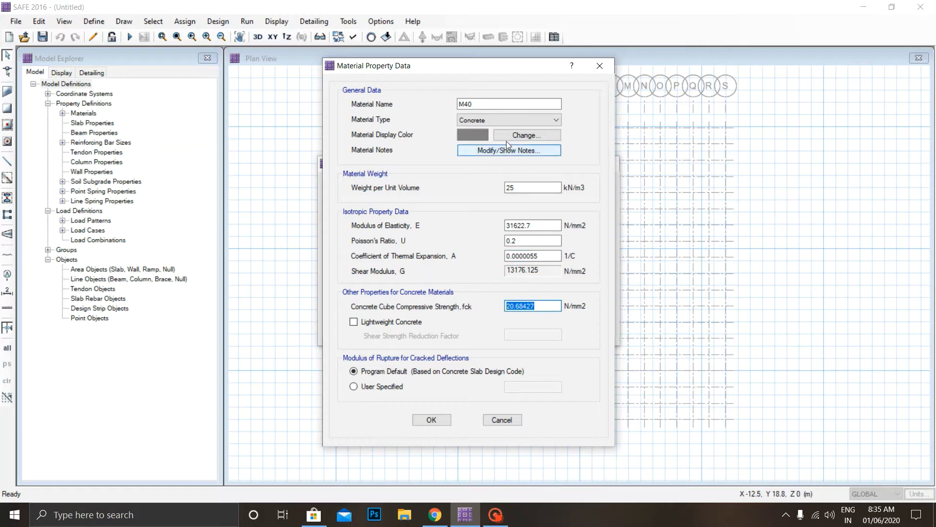
click(508, 122)
click(508, 120)
click(508, 120)
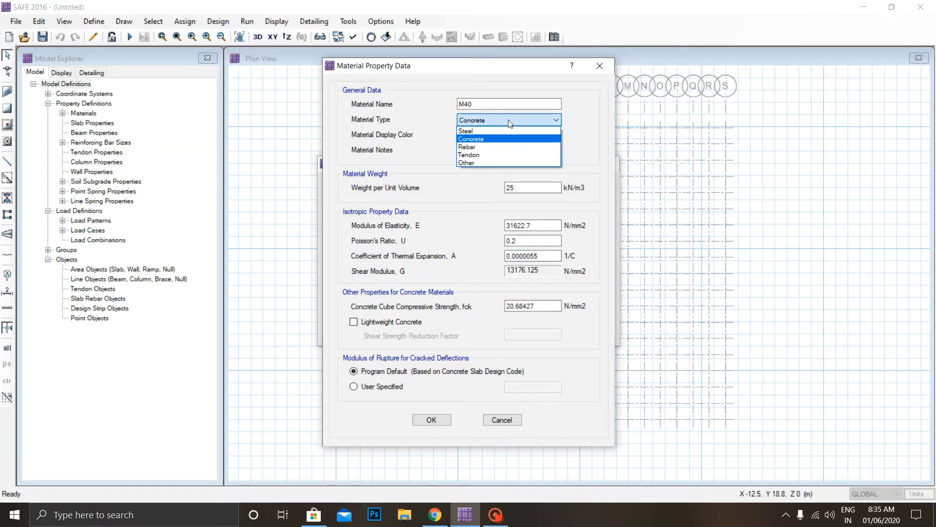
click(508, 120)
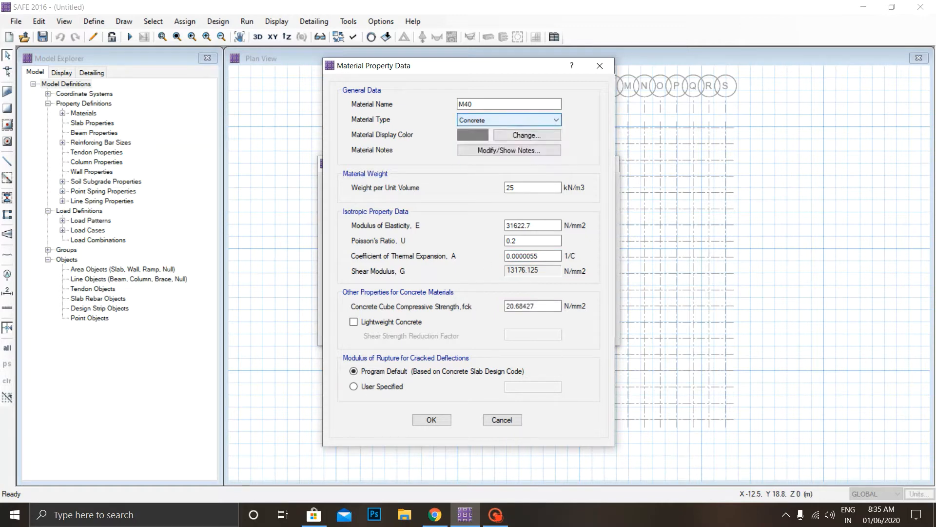
Set M40's concrete cube compressive strength to 40 N/mm2 and accept the material.
double_click(550, 307)
key(BackSpace)
text(40)
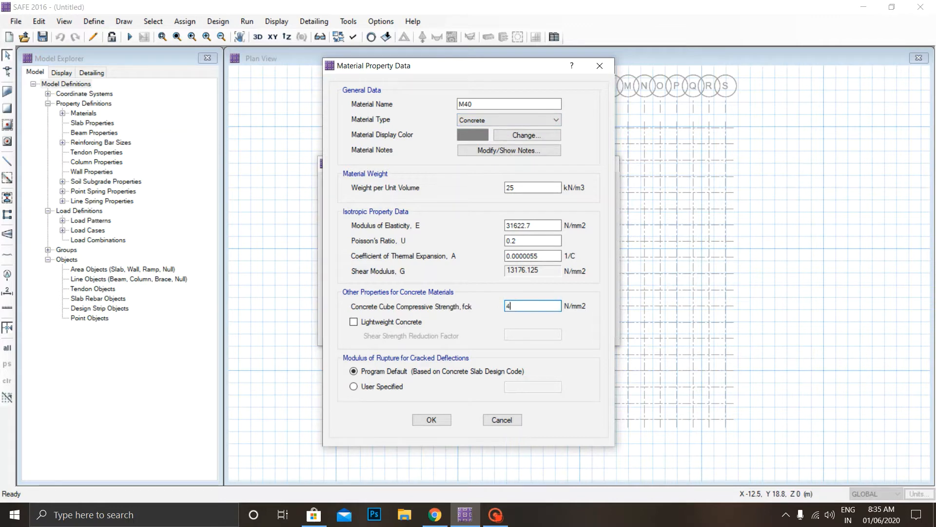
click(438, 420)
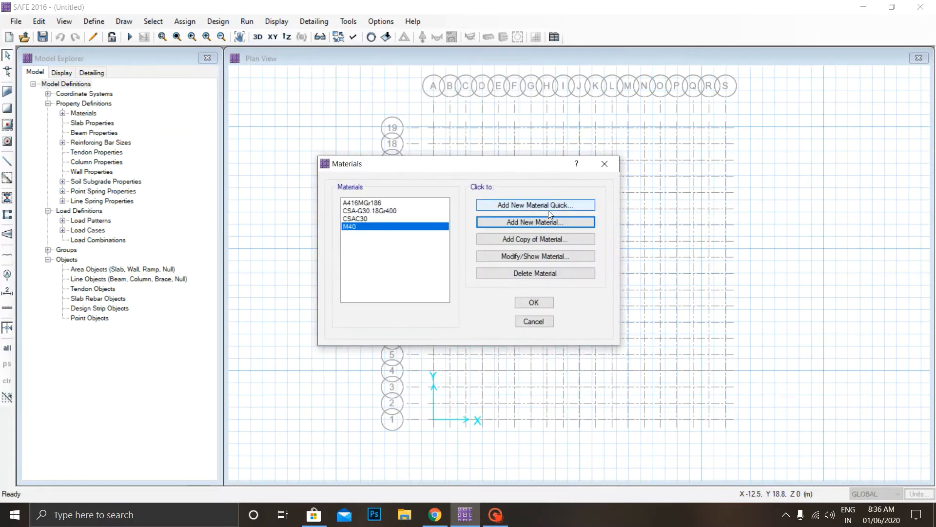
Add another new material named HYSD500 with the material type Rebar.
click(539, 223)
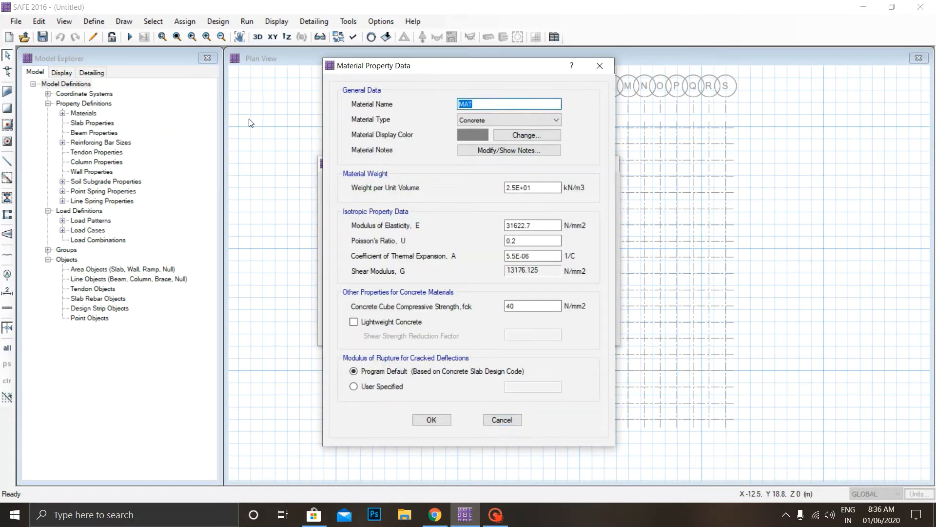
text(HS)
text(YSD500)
click(460, 120)
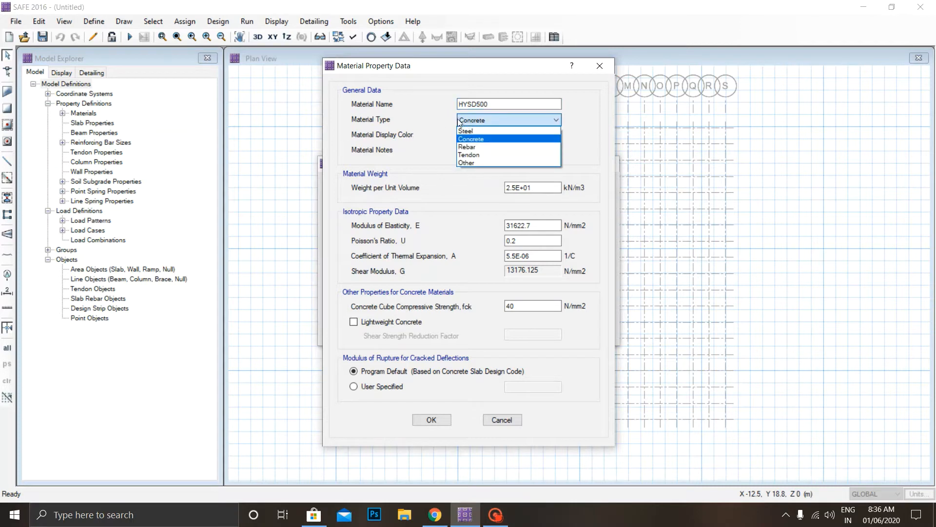
click(484, 148)
click(508, 151)
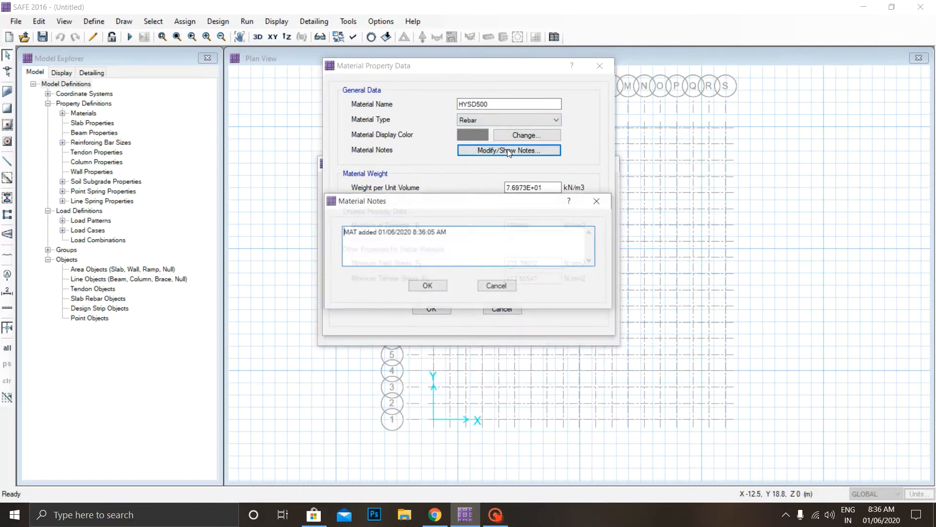
click(598, 202)
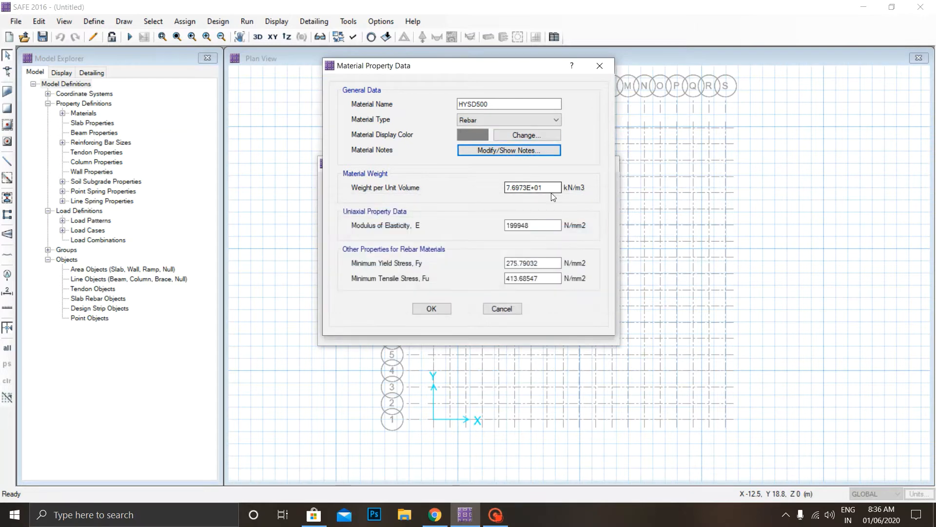
Set HYSD500's weight per unit volume to 77 kN/m3 and its modulus of elasticity to 200000 N/mm2.
key(Tab)
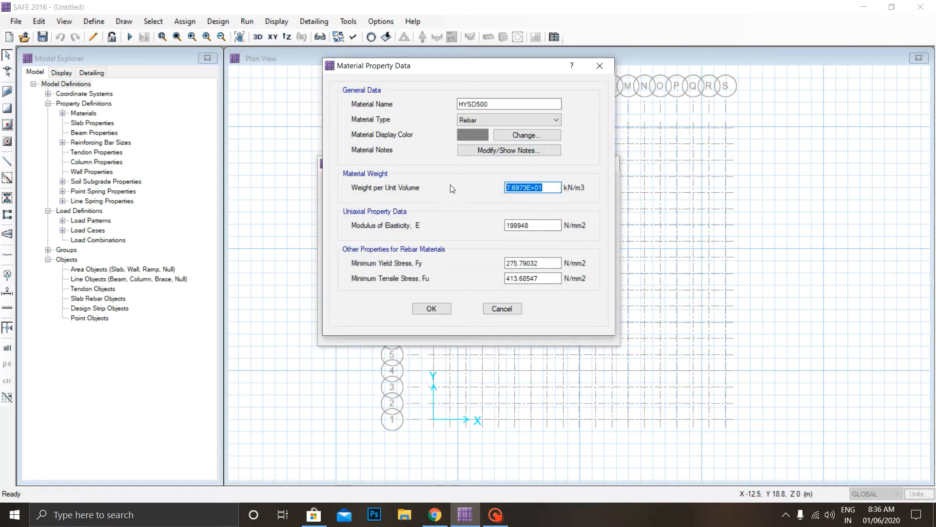
text(77)
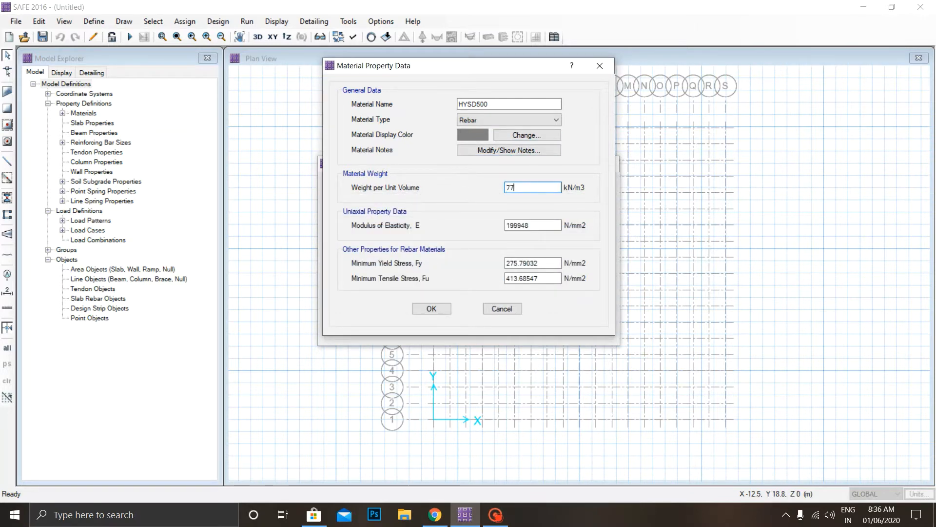
key(Tab)
text(200)
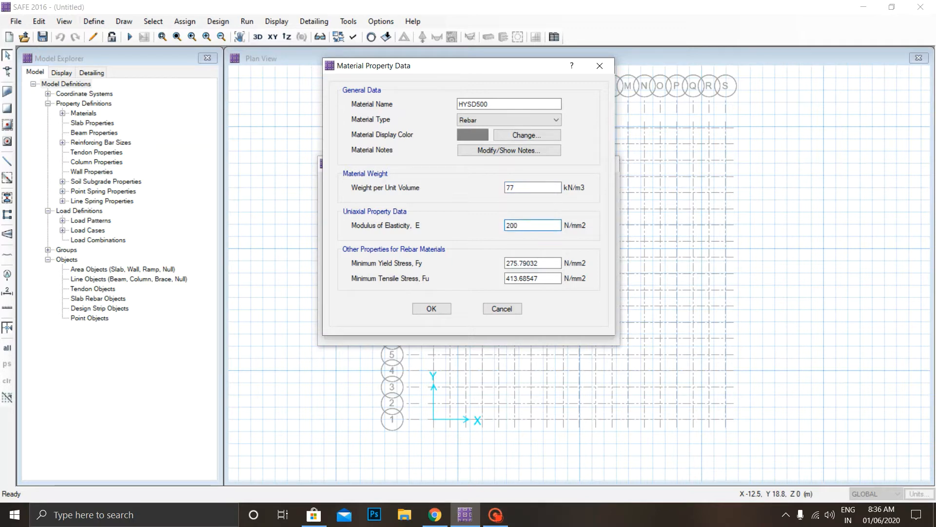
text(000)
Set HYSD500's minimum yield stress to 500 N/mm2 and minimum tensile stress to 545 N/mm2, and accept the material definitions.
key(Tab)
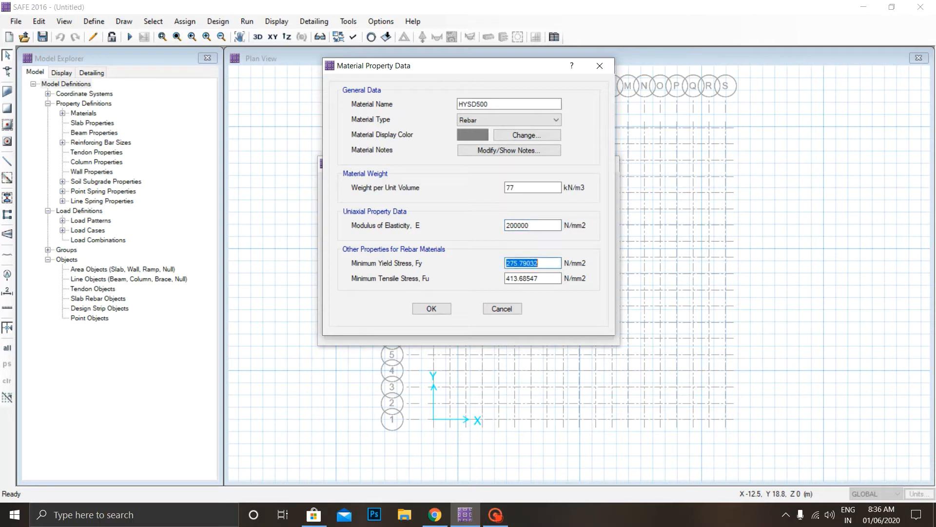
text(500)
key(Tab)
text(545)
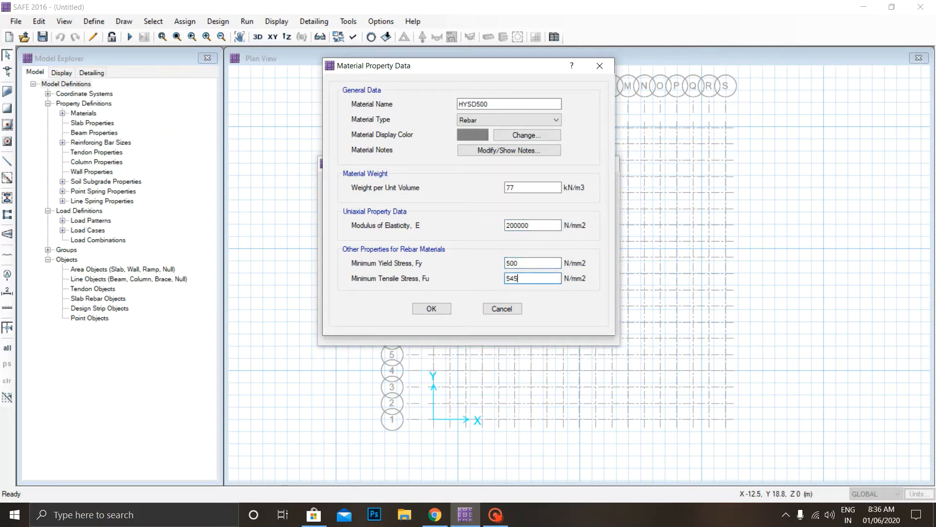
click(432, 308)
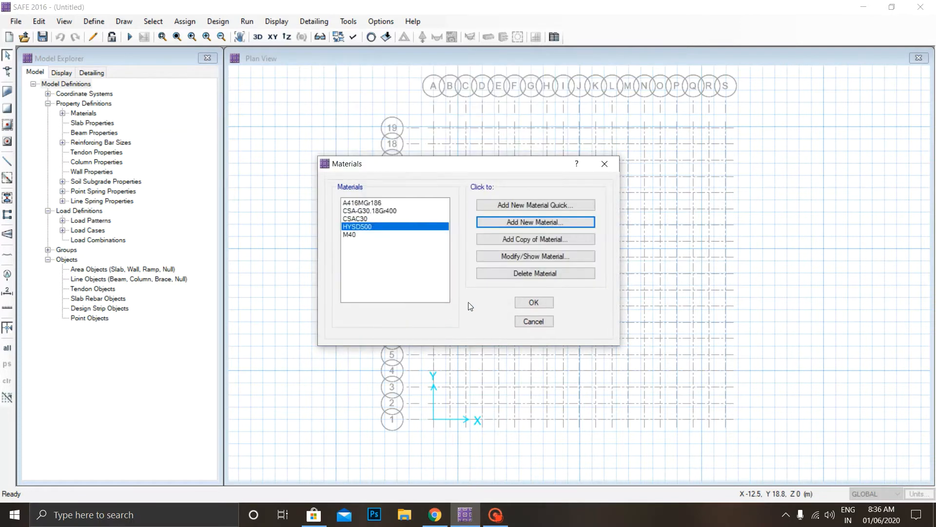
click(545, 303)
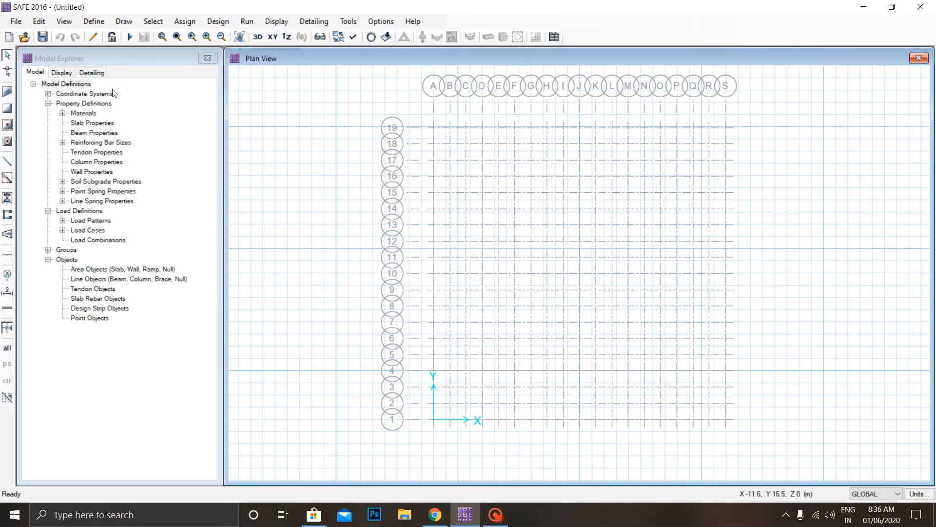
Add a new slab property named SLAB and assign it the M40 material.
click(94, 21)
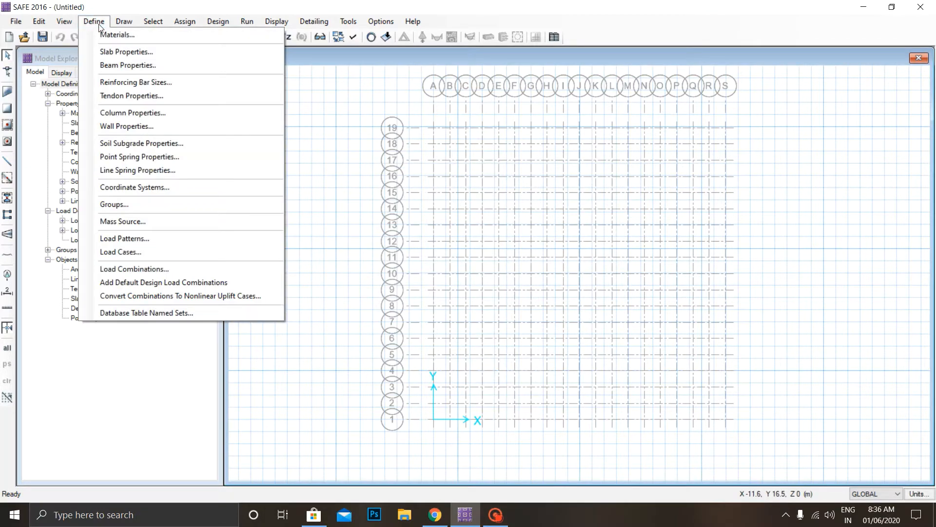
click(128, 52)
click(518, 214)
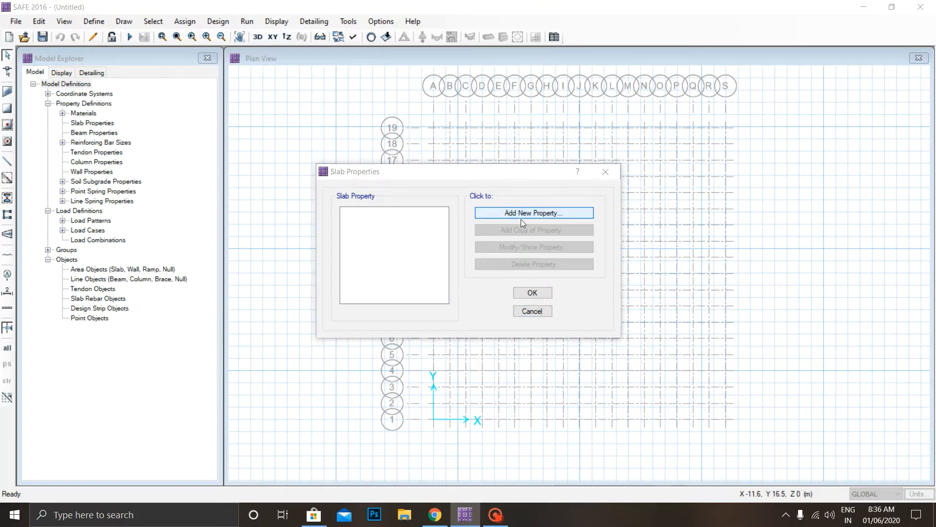
key(Tab)
text(S)
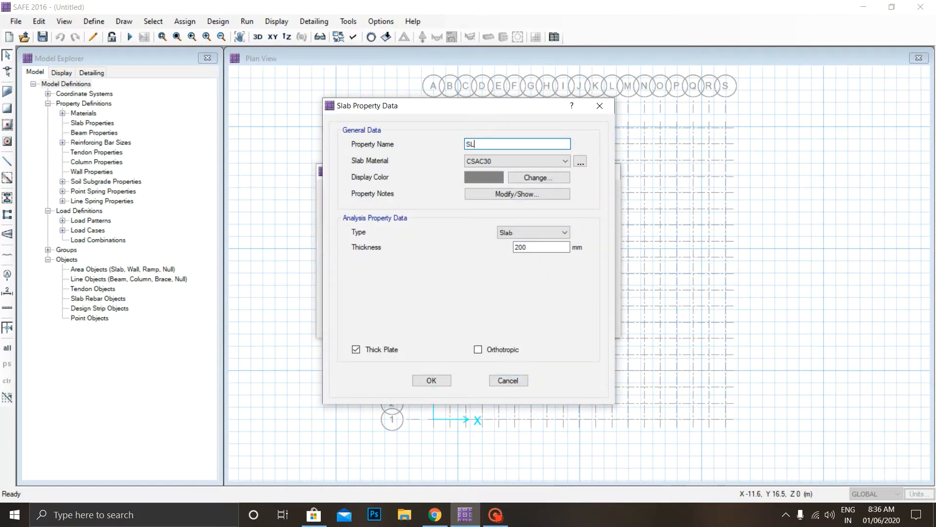
text(LAB)
click(553, 164)
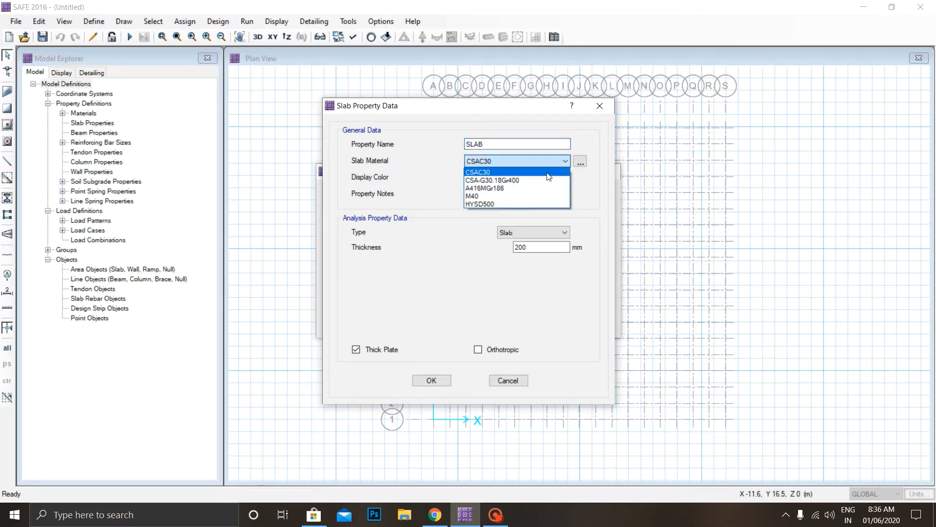
click(507, 197)
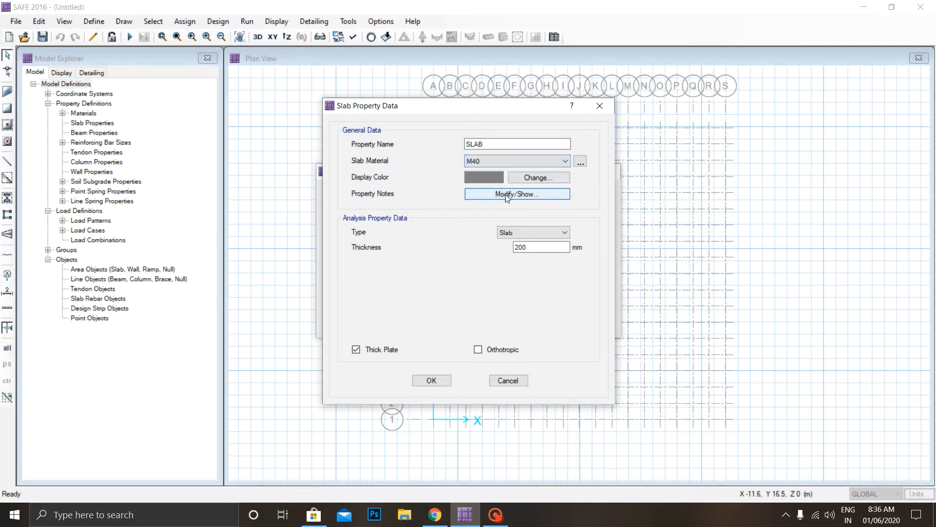
Set the SLAB property's thickness to 500 mm and its type to Mat, and accept the slab definitions.
click(558, 235)
click(559, 235)
key(Tab)
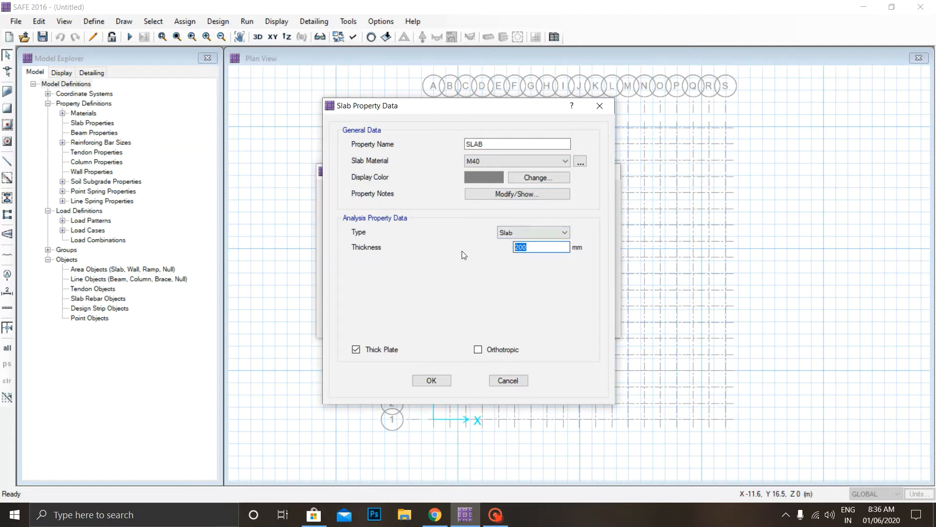
text(500)
click(522, 233)
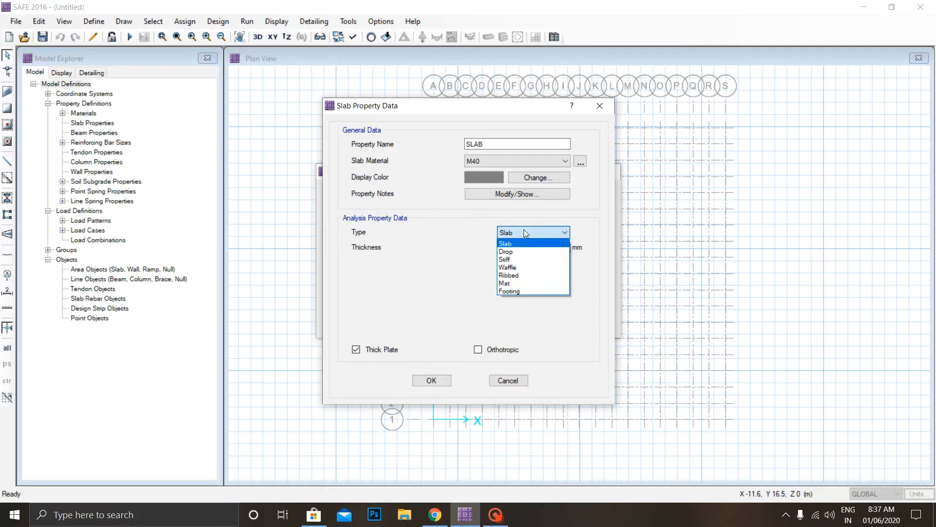
click(510, 283)
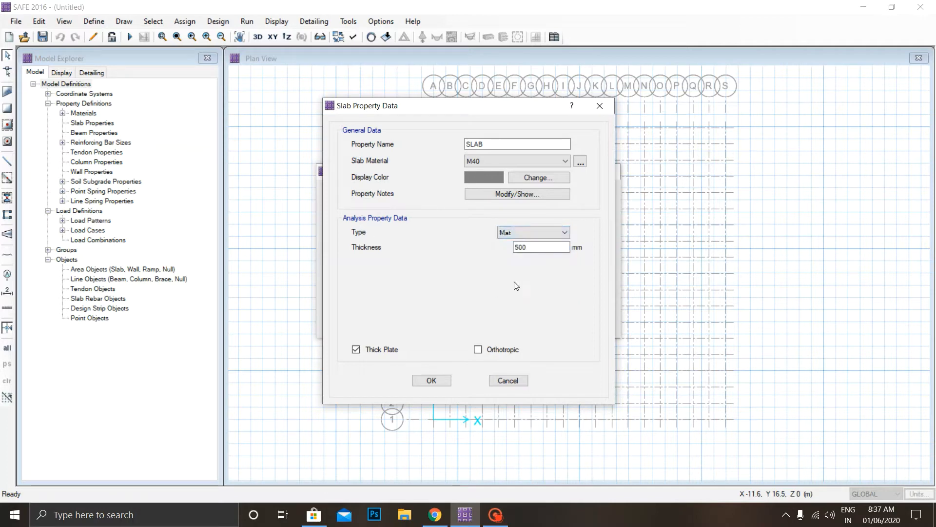
click(438, 381)
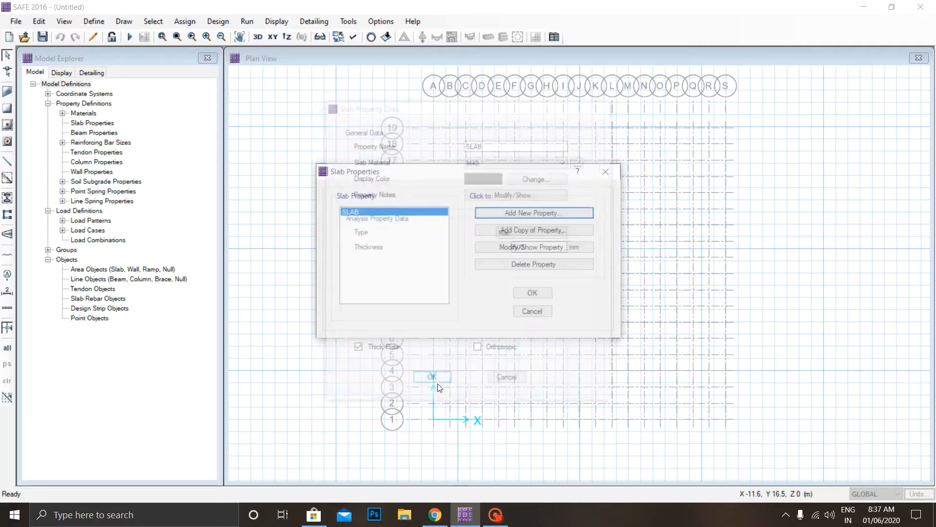
click(532, 292)
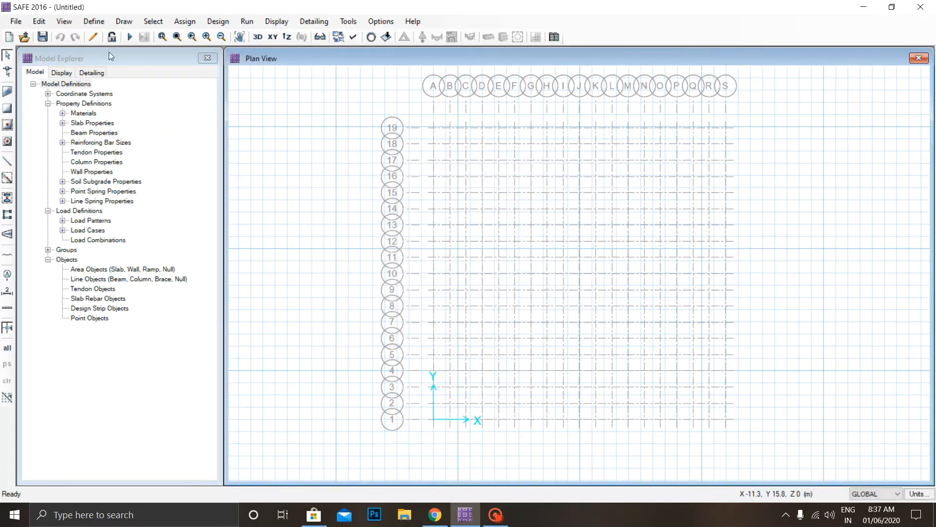
Add a new column property named COL 500*500 with M40 as its material.
click(93, 22)
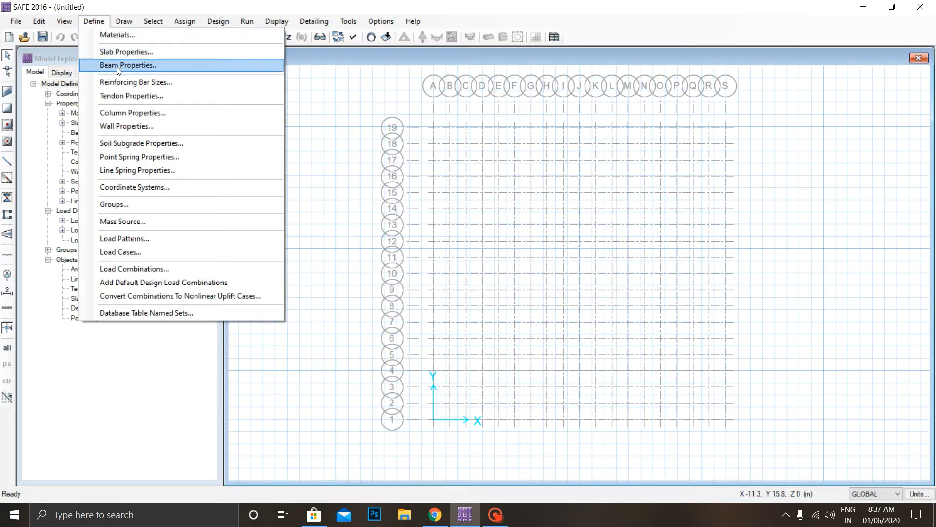
click(130, 112)
click(539, 215)
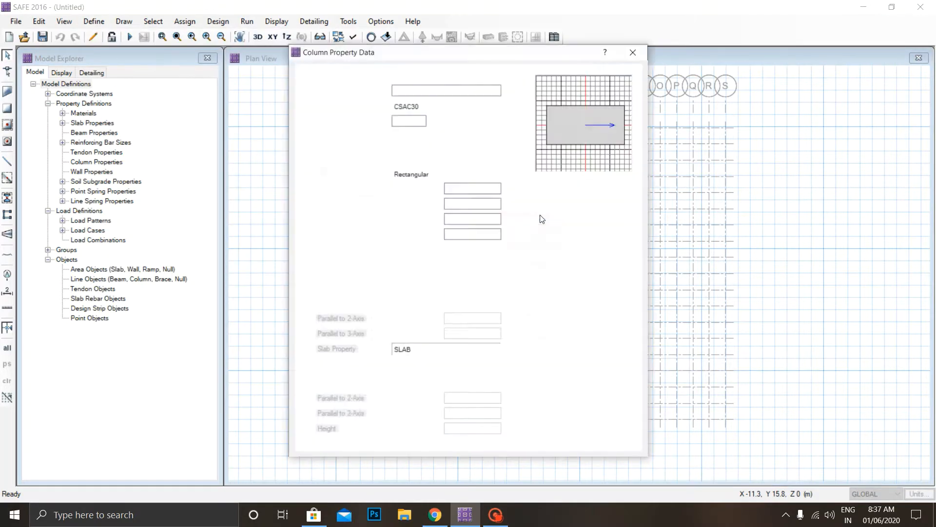
click(436, 92)
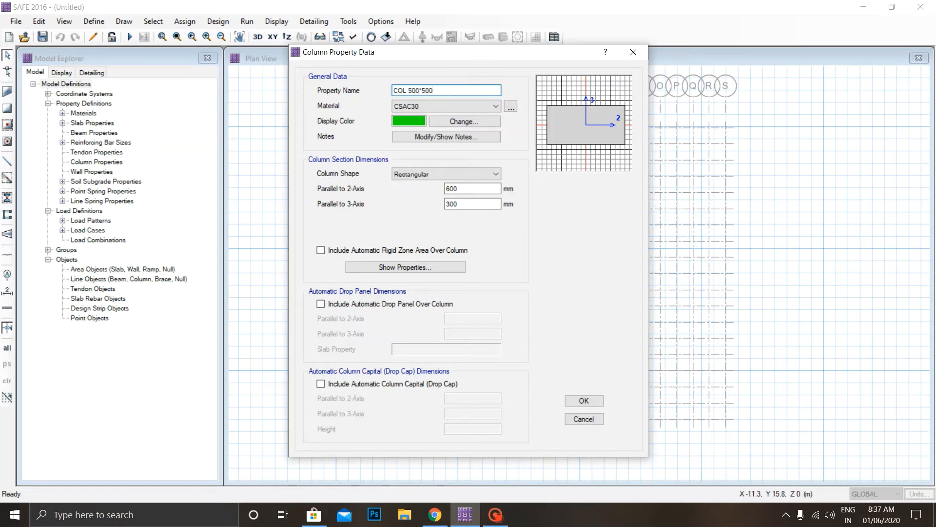
click(495, 106)
click(465, 123)
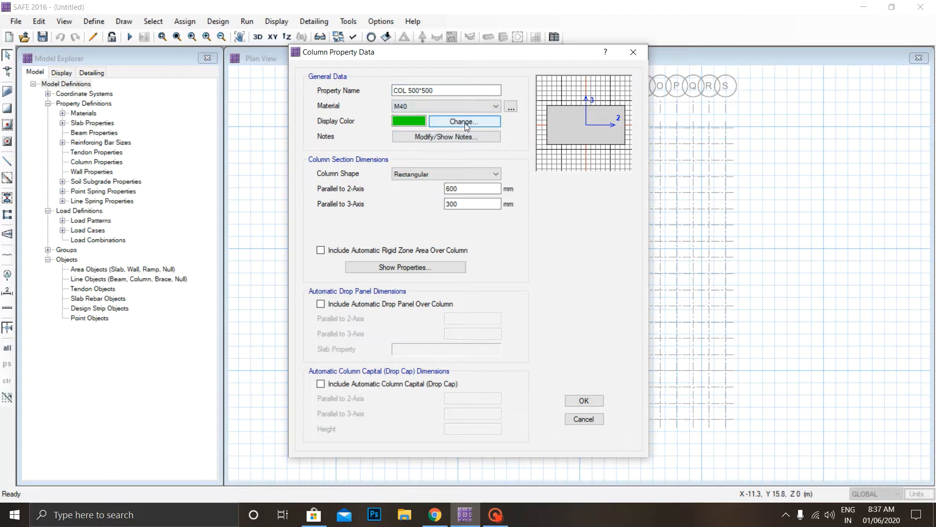
Set the rectangular COL 500*500 section to 500 mm parallel to both the 2-axis and the 3-axis, and accept it.
click(476, 174)
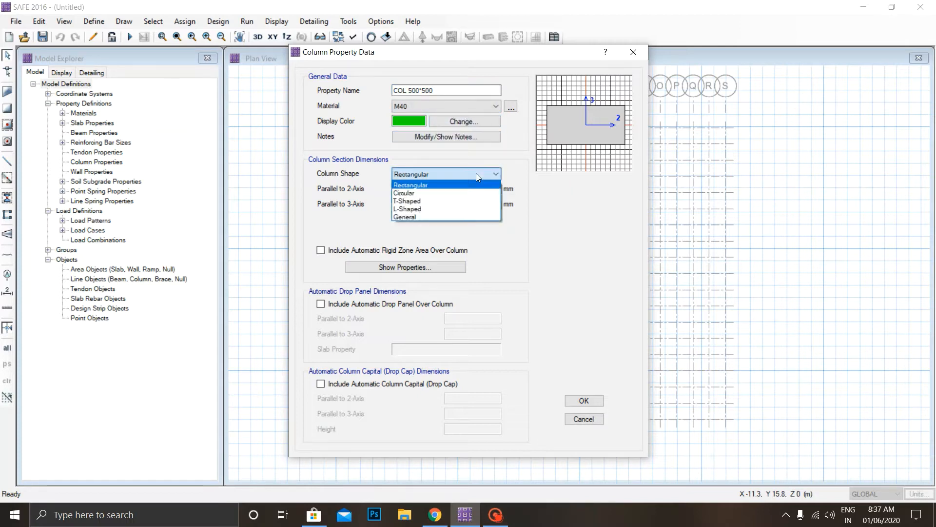
click(476, 174)
double_click(472, 189)
text(50)
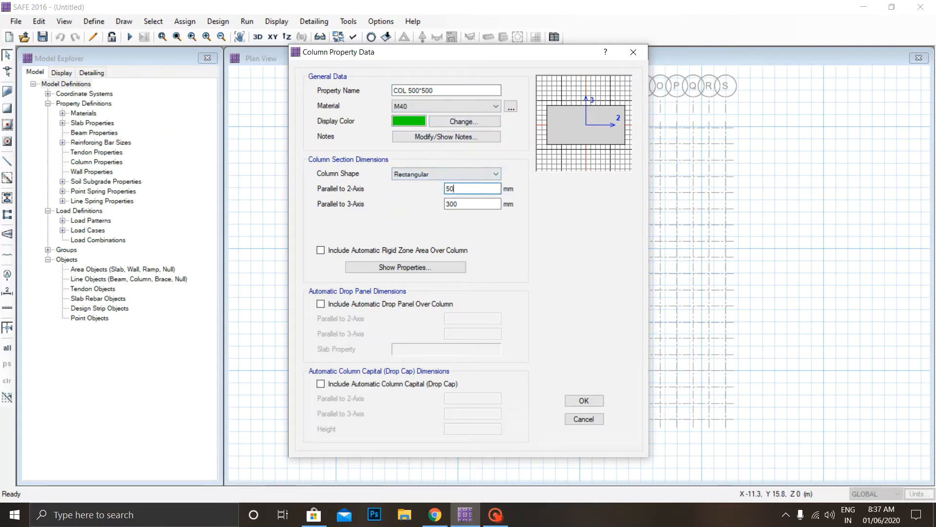
text(0)
key(Tab)
key(Tab)
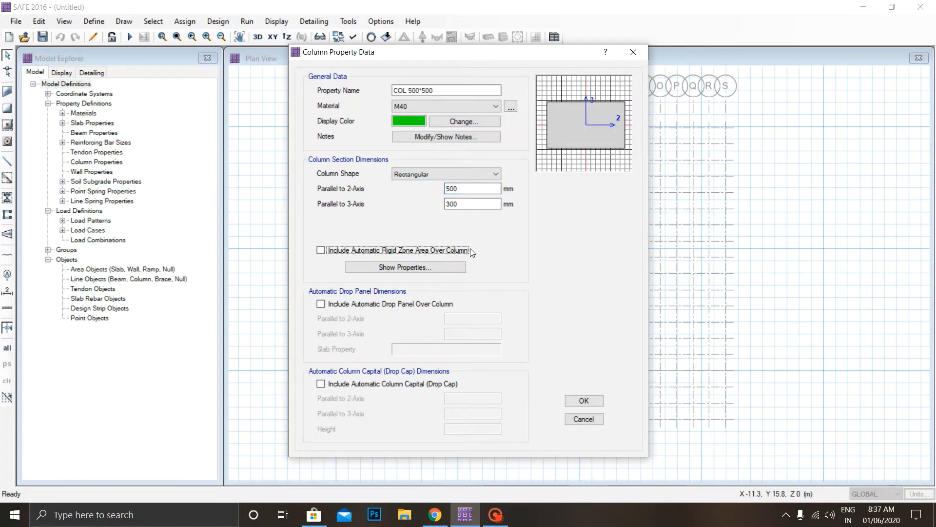
double_click(451, 204)
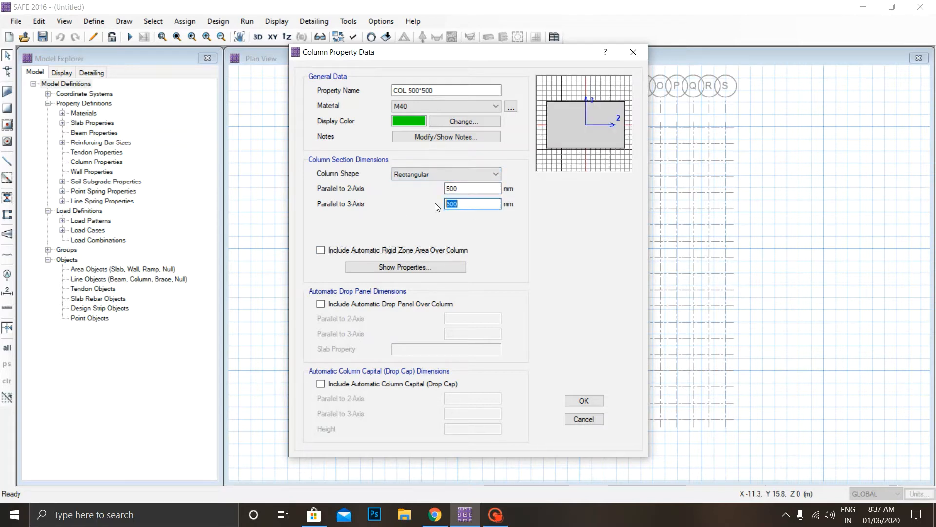
text(500)
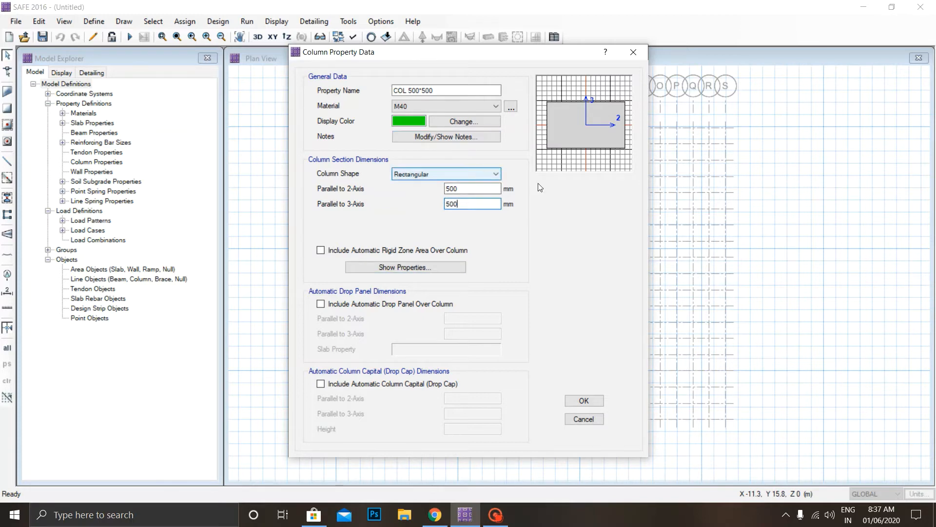
click(583, 401)
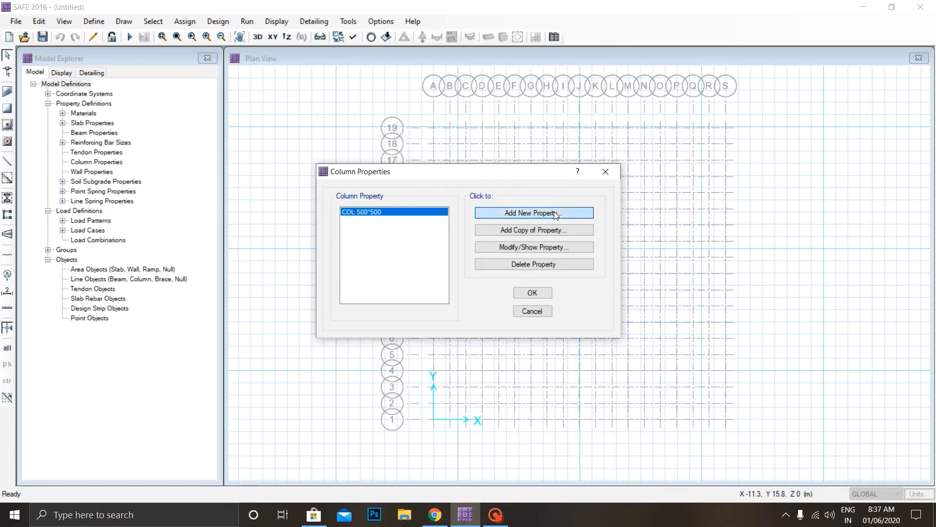
Add a second column property named COL600*600 with M40 as its material and accept the column definitions.
click(556, 213)
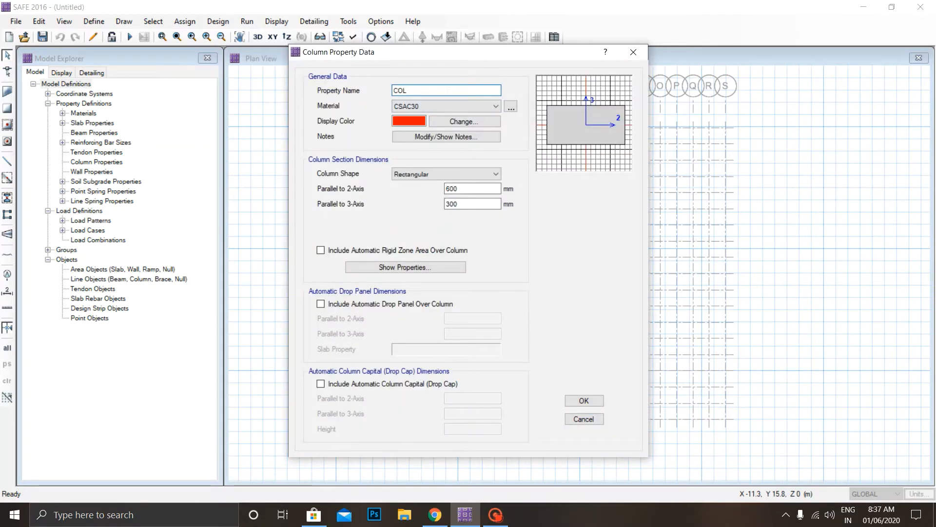
text(600*600)
key(Tab)
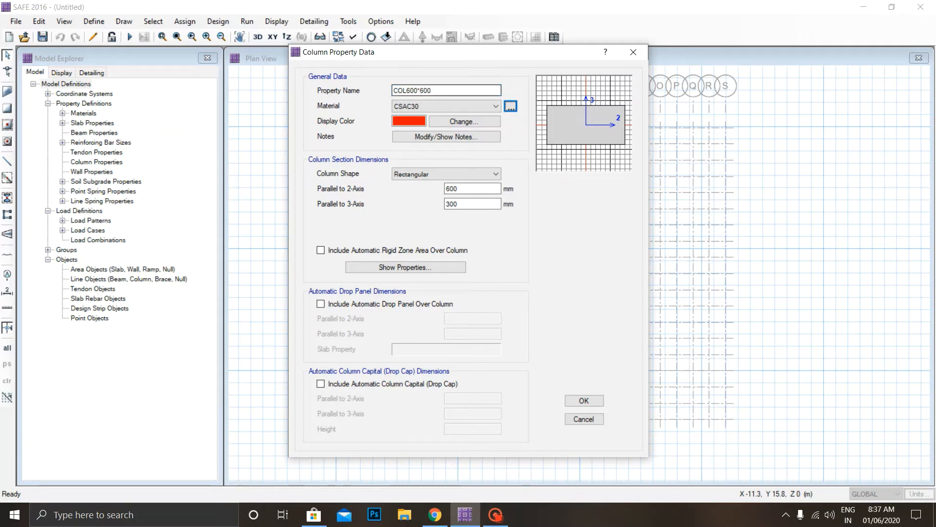
click(450, 108)
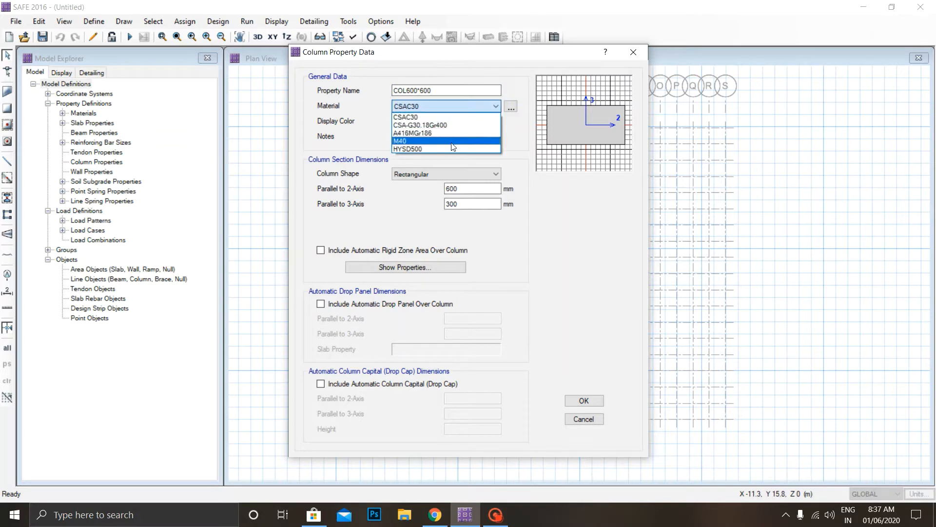
click(451, 144)
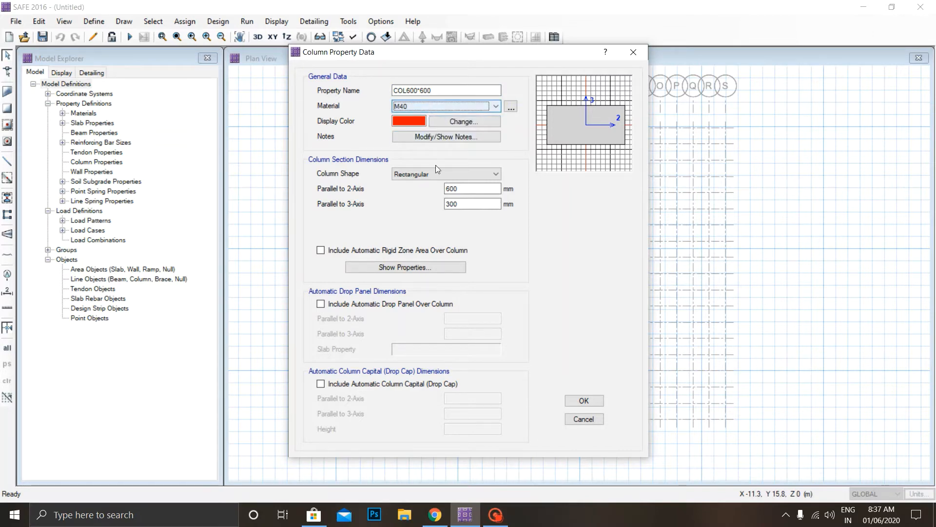
click(584, 401)
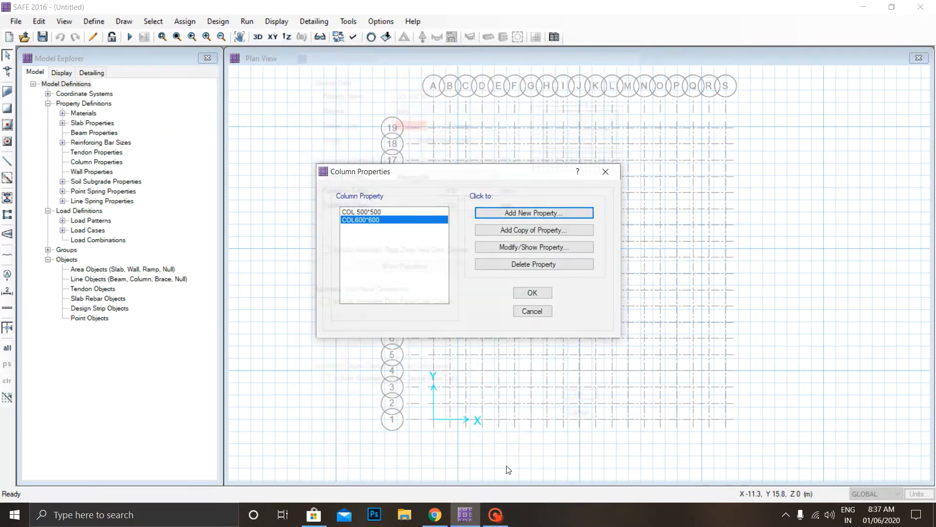
click(532, 293)
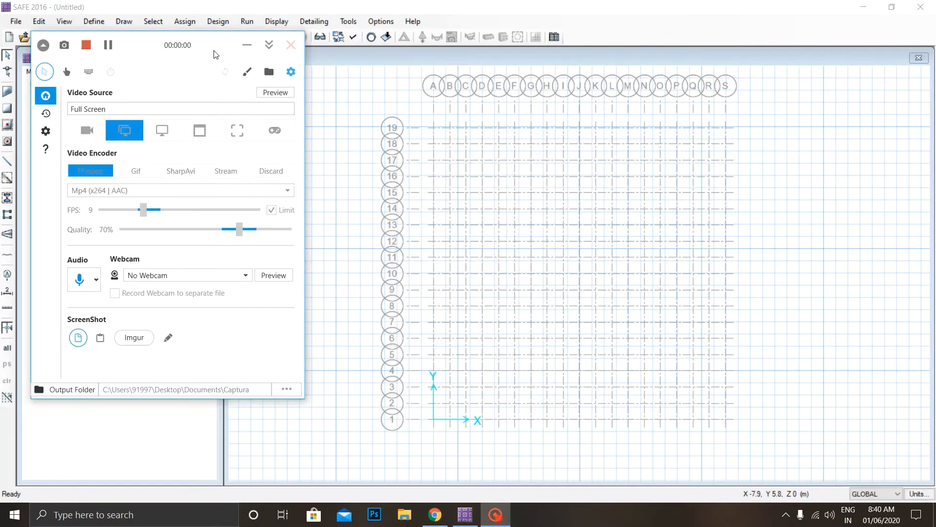
click(256, 46)
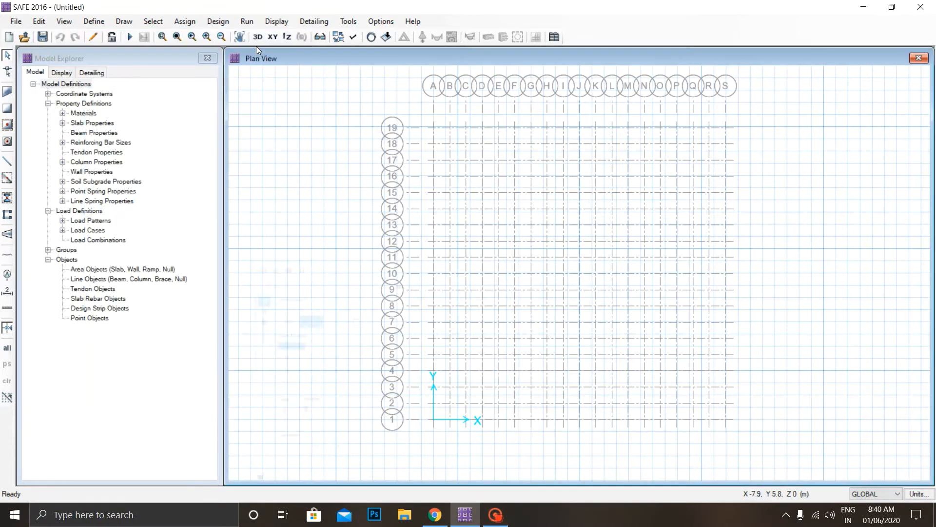
Add a soil subgrade property named SOIL with a subgrade modulus of 3E+04 kN/m3 and accept it.
click(105, 25)
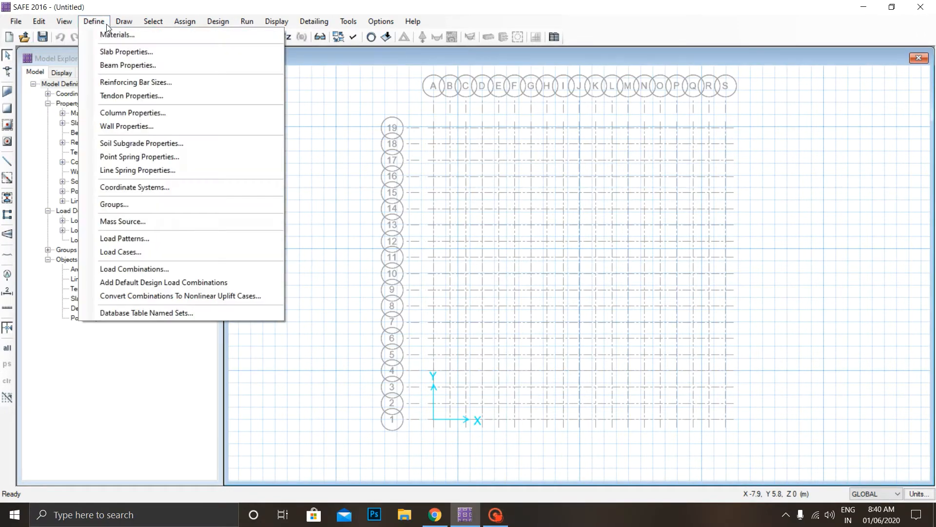
click(142, 143)
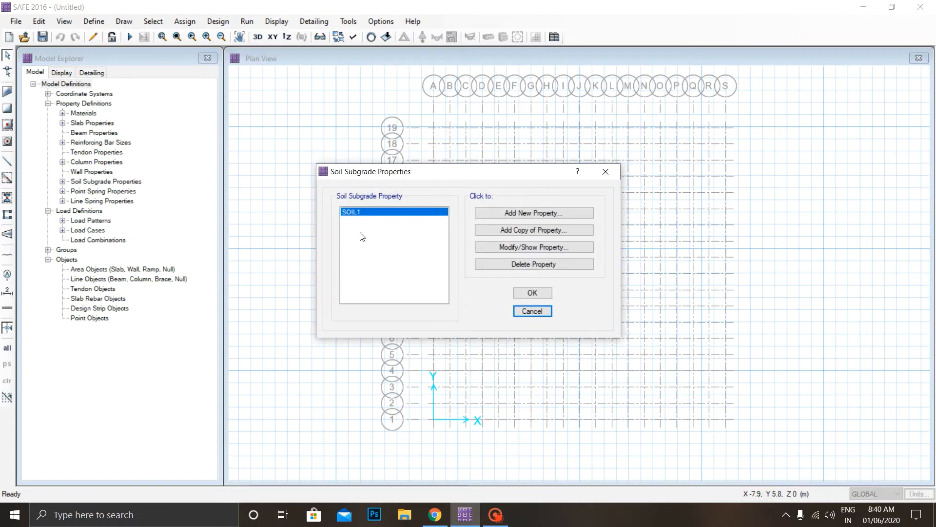
click(534, 214)
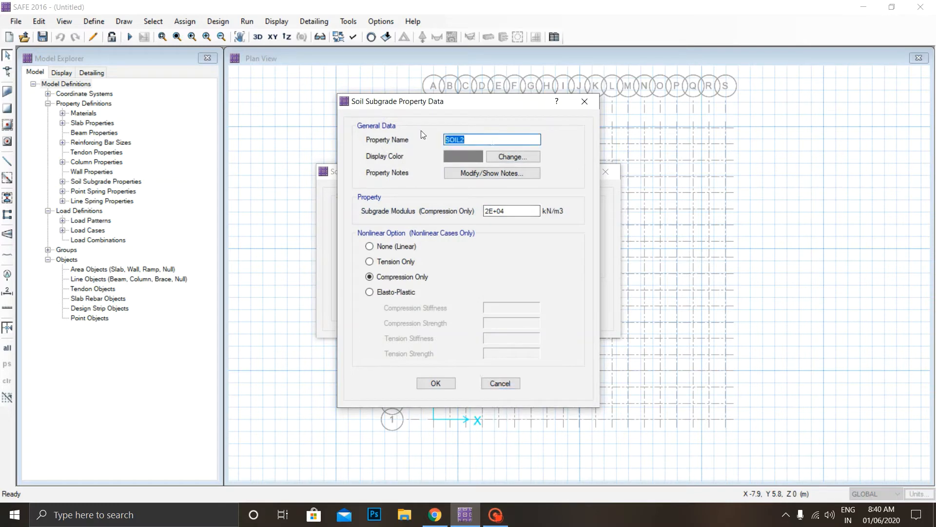
text(SOI)
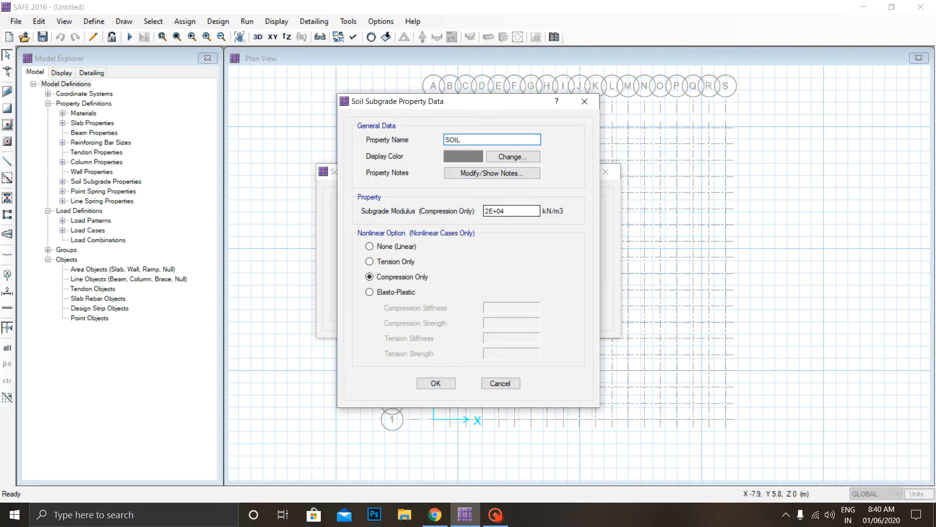
click(487, 210)
key(BackSpace)
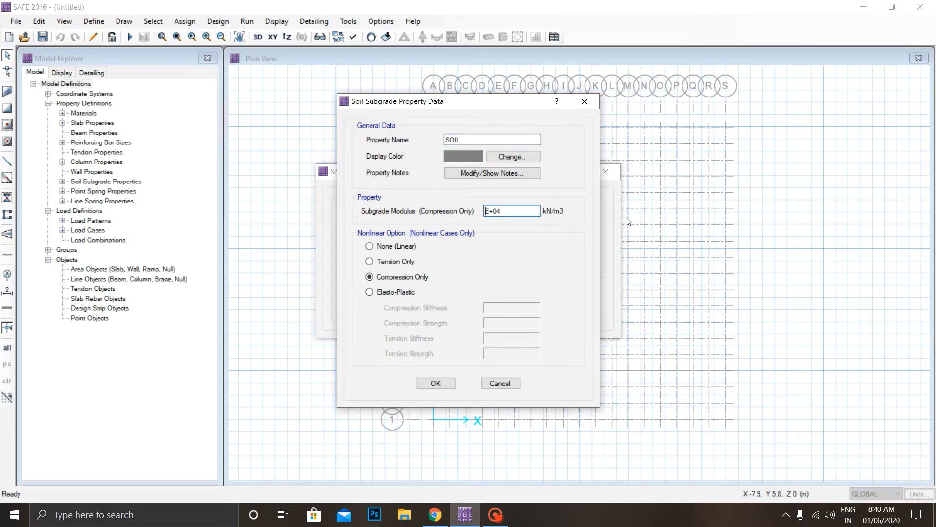
text(3)
click(436, 384)
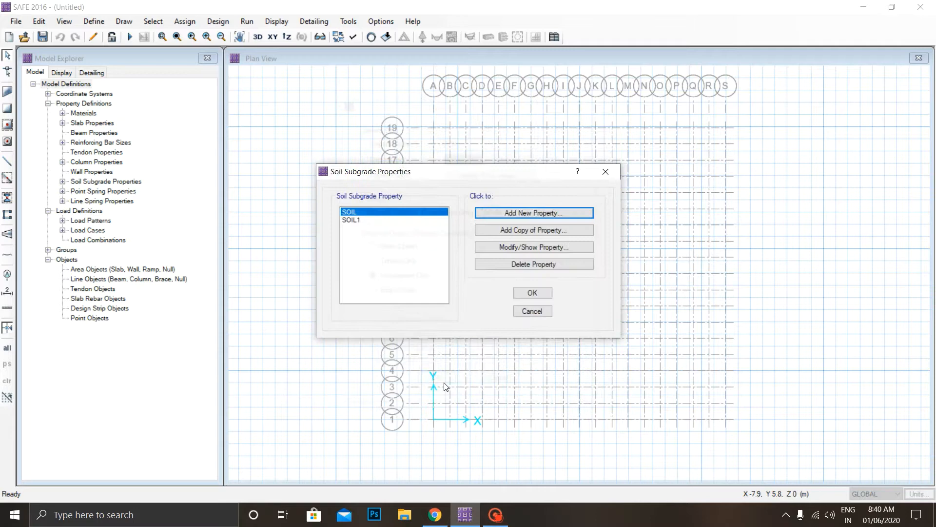
Delete the SOIL1 soil subgrade property and accept the remaining subgrade definitions.
click(359, 220)
click(527, 267)
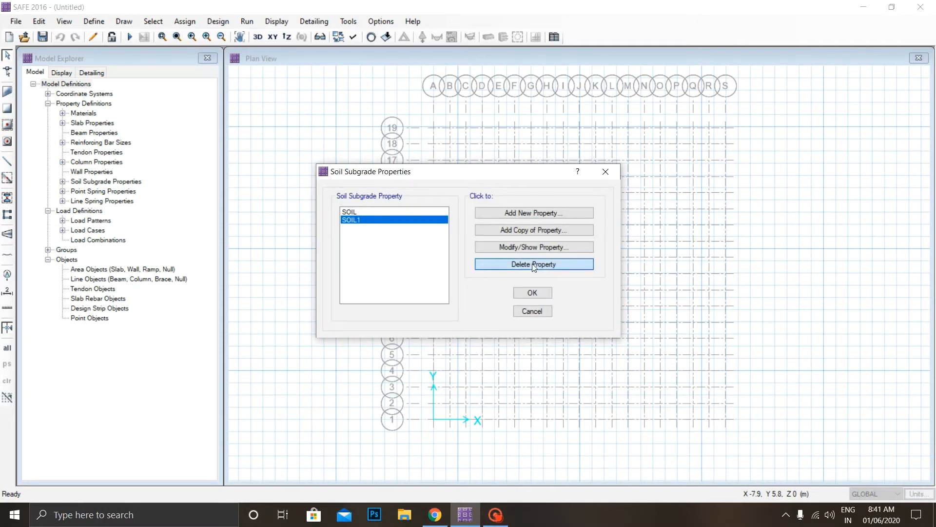
click(532, 293)
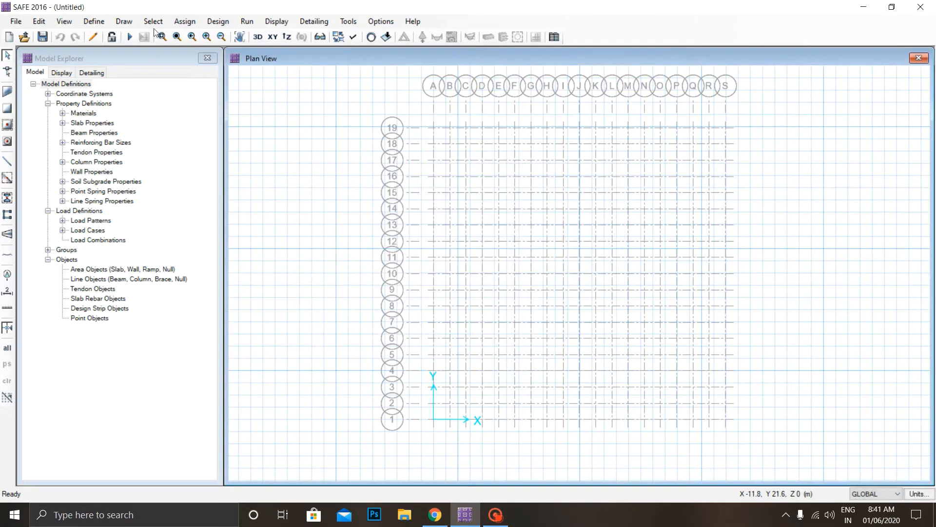
click(495, 514)
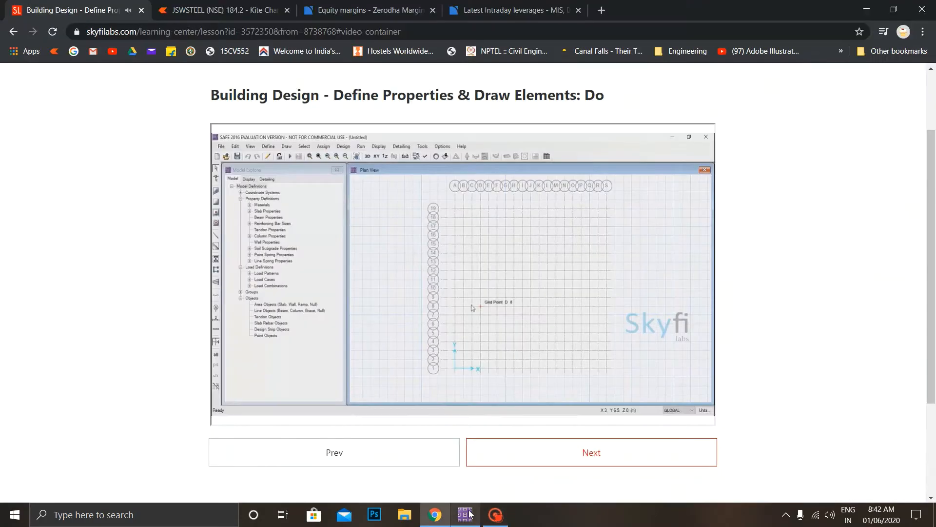
Switch back to SAFE and review the defined load patterns and load cases, accepting both as they are.
click(469, 515)
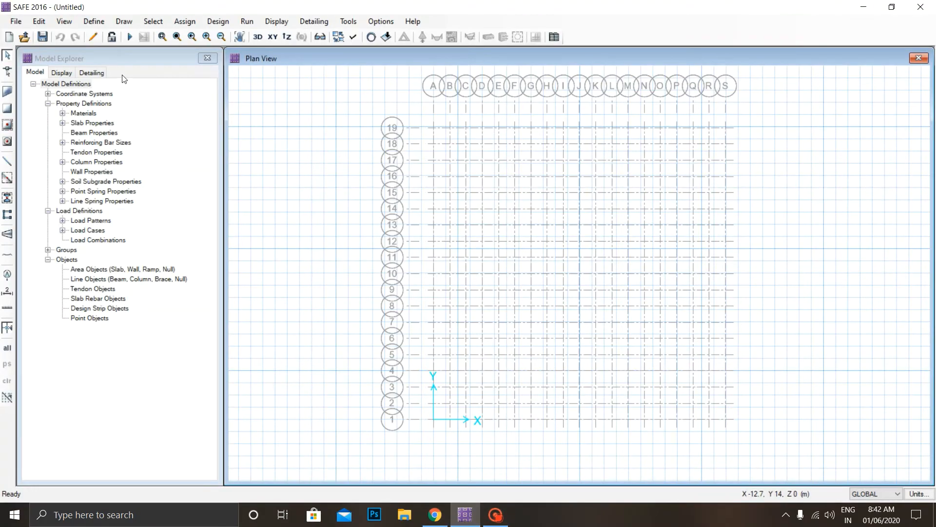
click(94, 22)
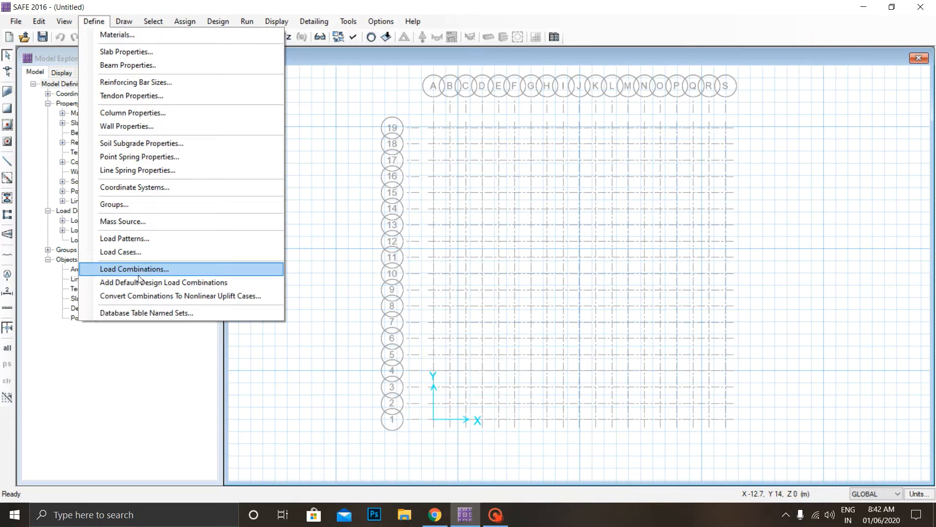
click(137, 243)
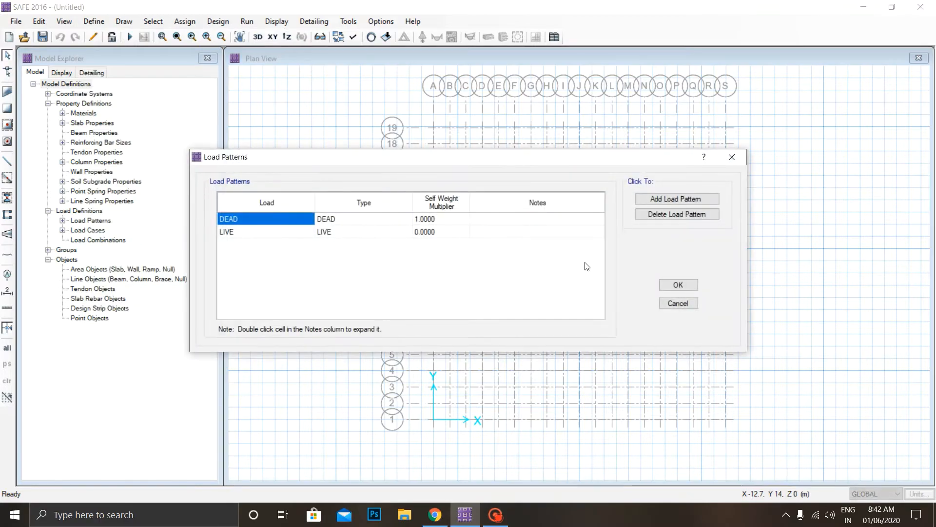
click(678, 284)
click(94, 21)
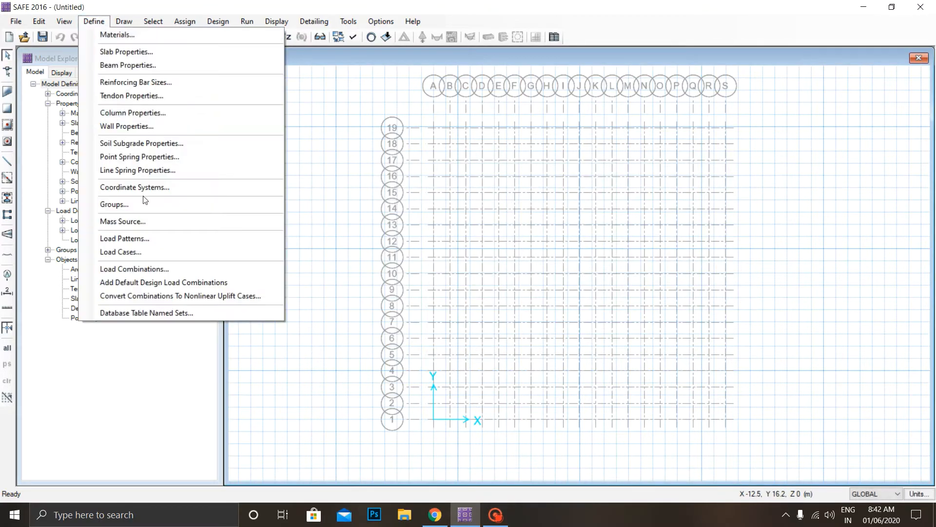
click(136, 252)
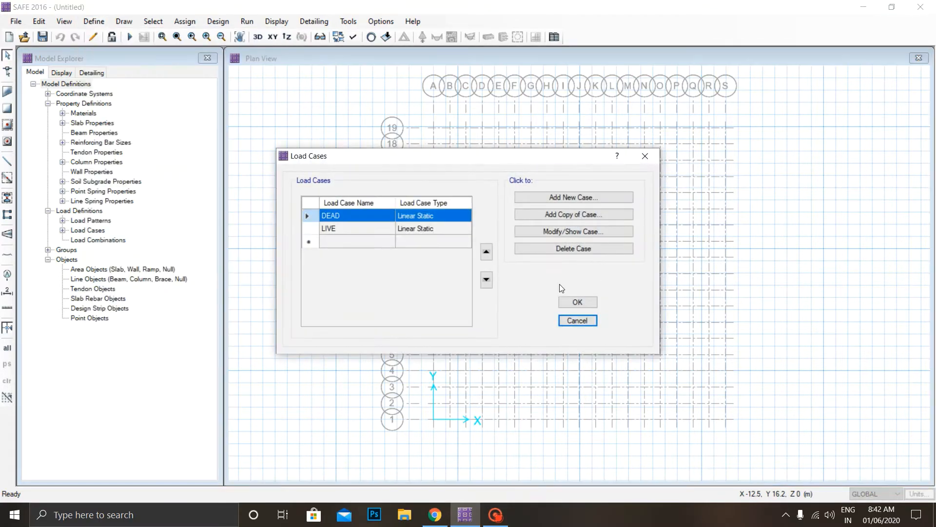
click(583, 303)
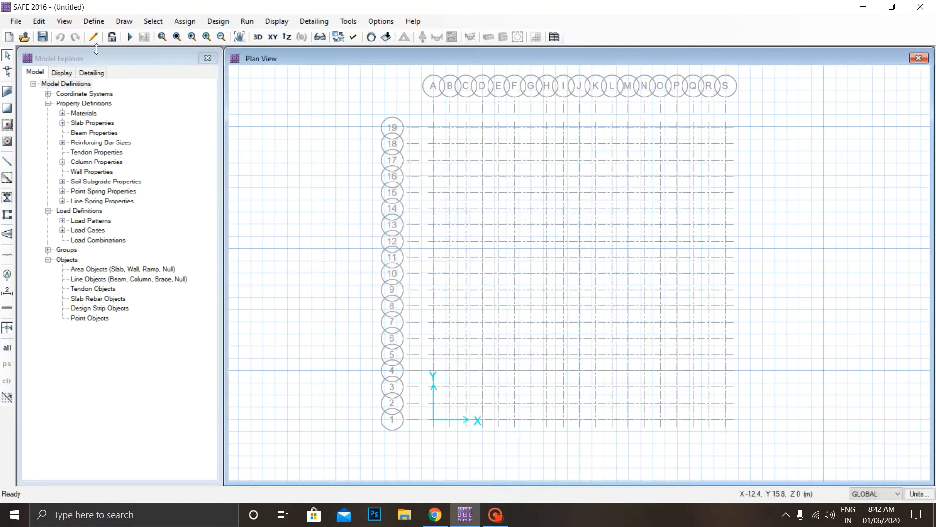
Try to add the default design load combinations.
click(89, 23)
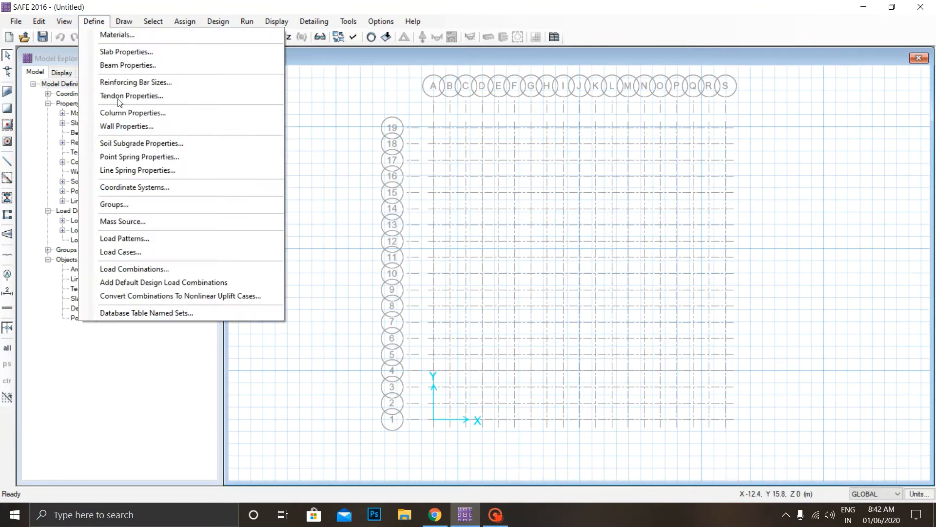
click(145, 282)
click(436, 299)
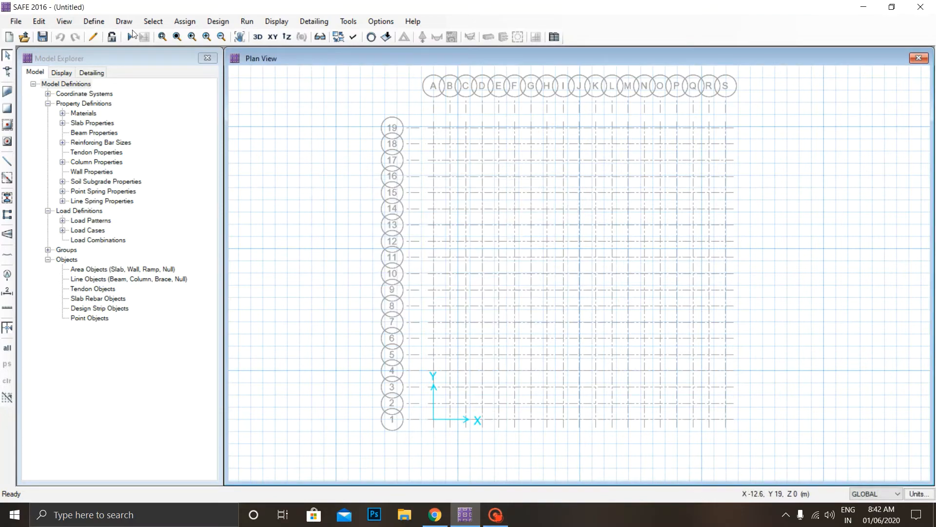
Add a new load combination COMB1 of type Linear Add that combines the DEAD and LIVE load cases.
click(93, 22)
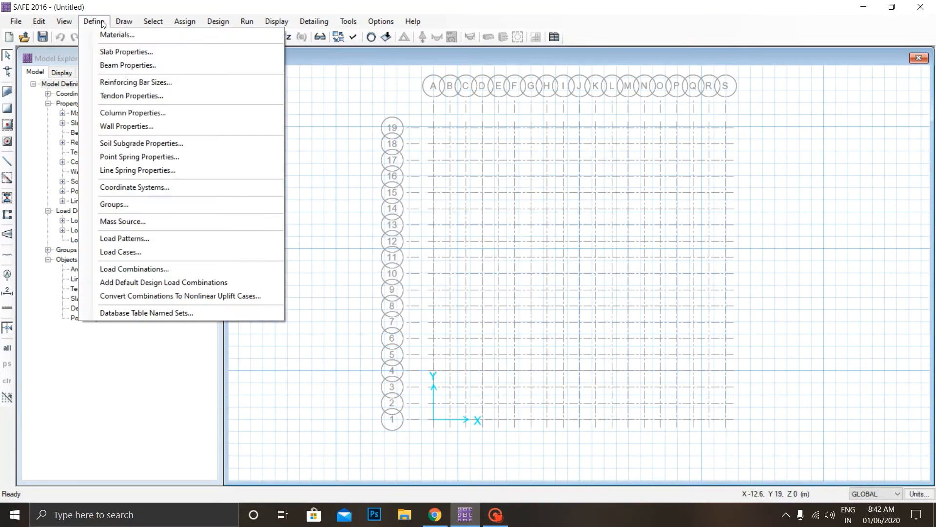
click(146, 267)
click(536, 206)
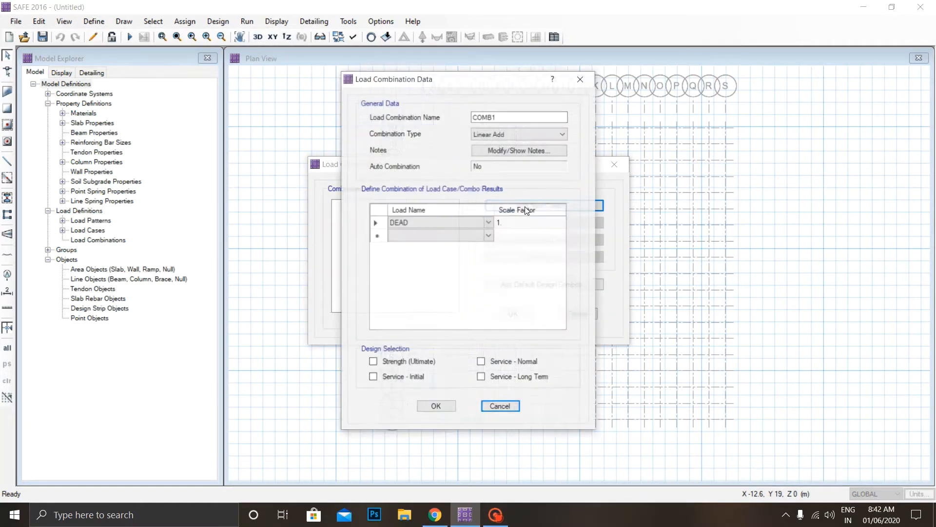
click(489, 236)
click(488, 236)
click(446, 256)
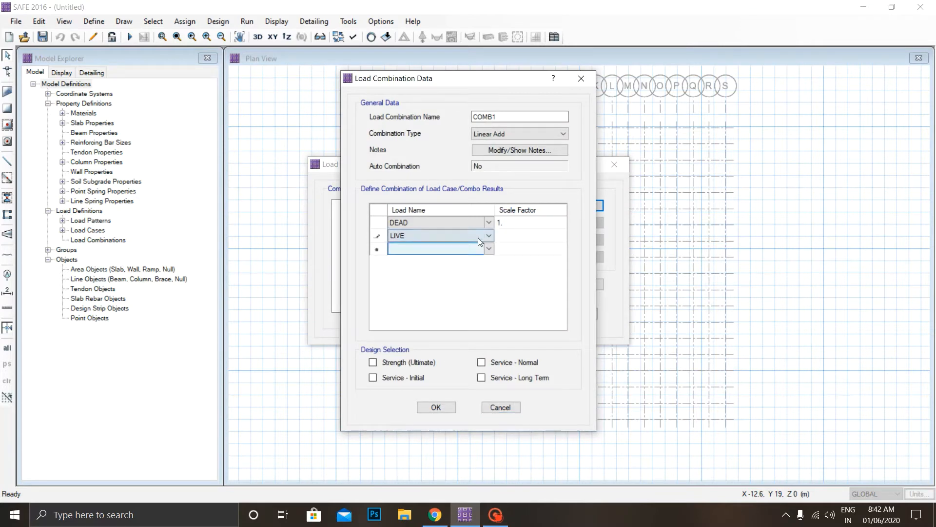
Set the DEAD and LIVE scale factors in COMB1 to 1.5, select Strength (Ultimate) design, and accept the combination.
double_click(503, 225)
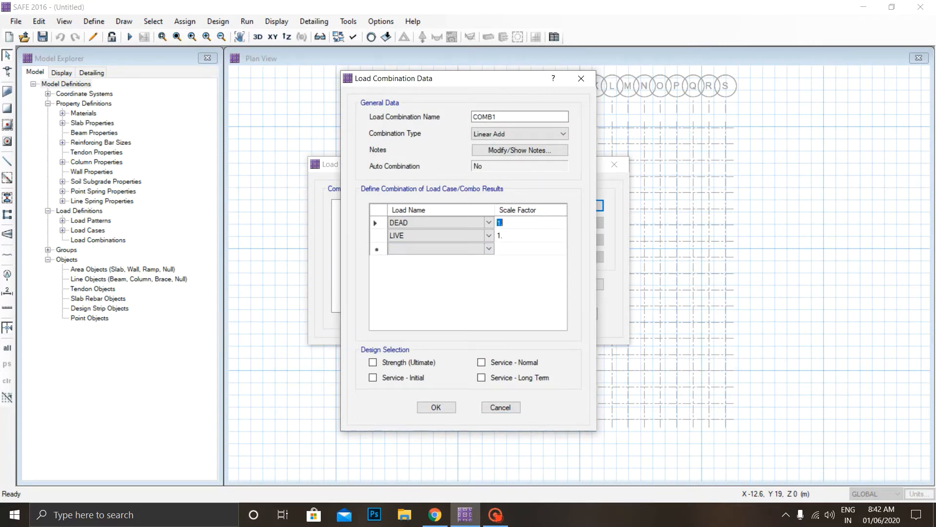
text(1.5)
key(Return)
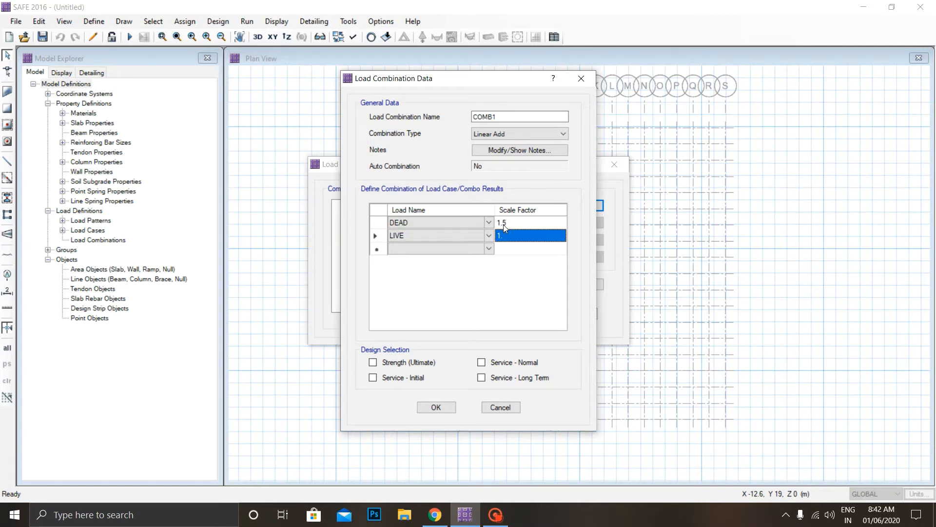
text(1.5)
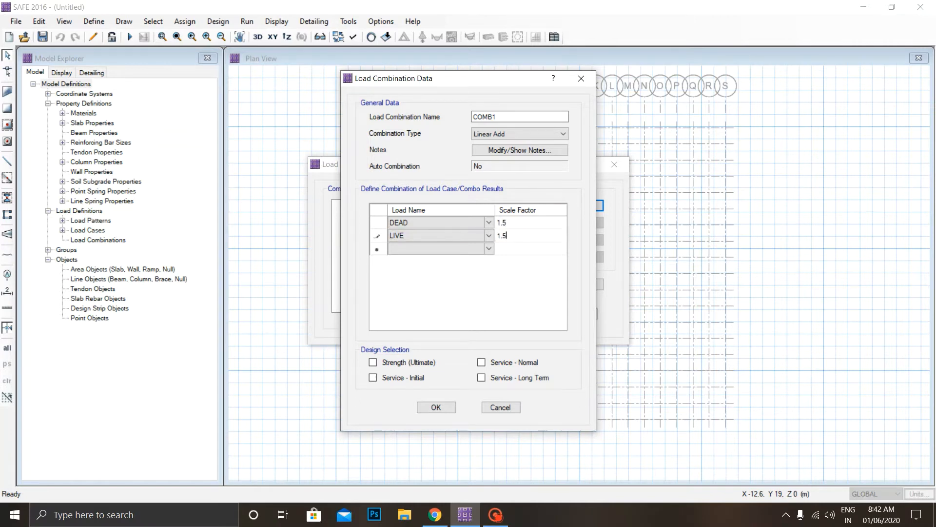
click(425, 362)
click(437, 408)
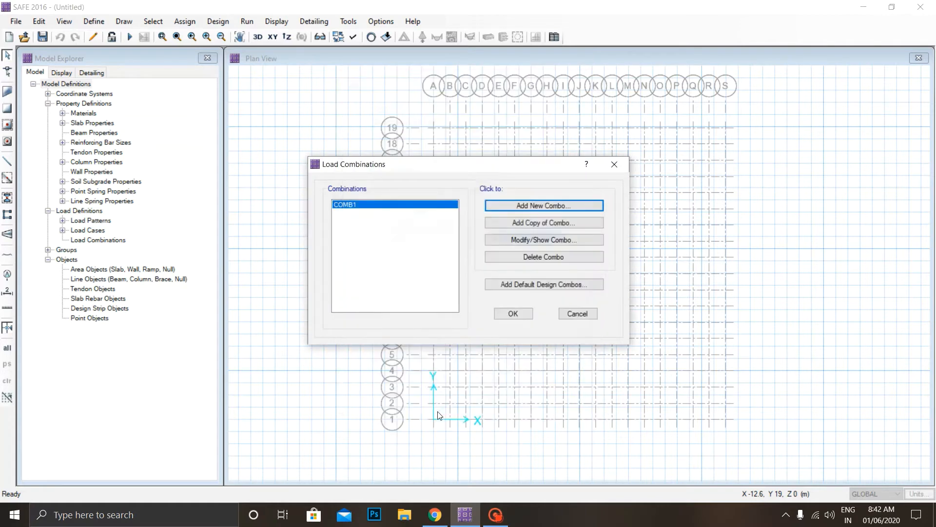
Add a second load combination COMB2 with DEAD in place of COMB1 as its first load and LIVE as its second.
click(552, 209)
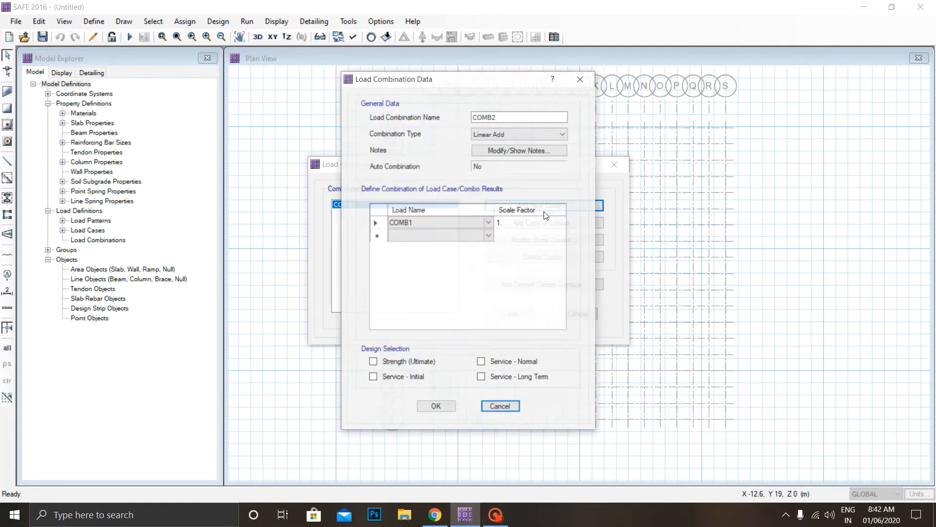
click(489, 226)
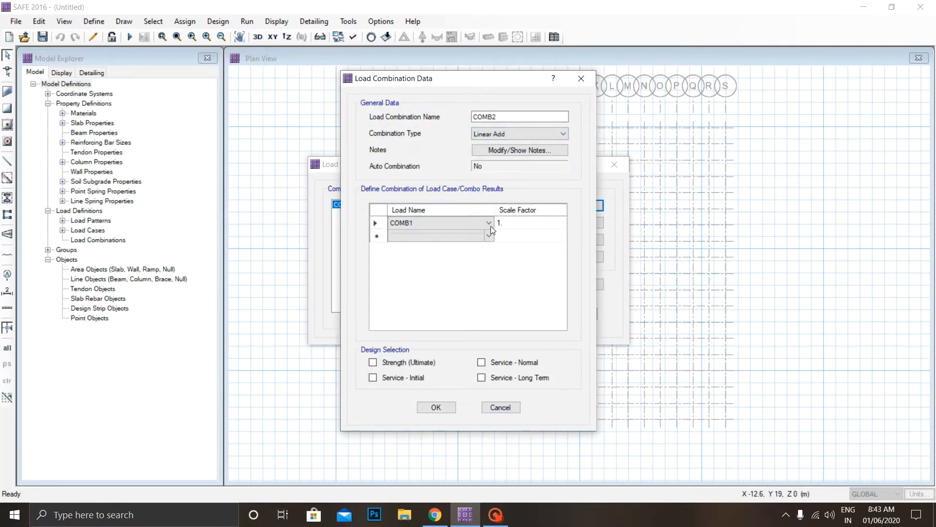
click(489, 225)
click(482, 242)
click(484, 234)
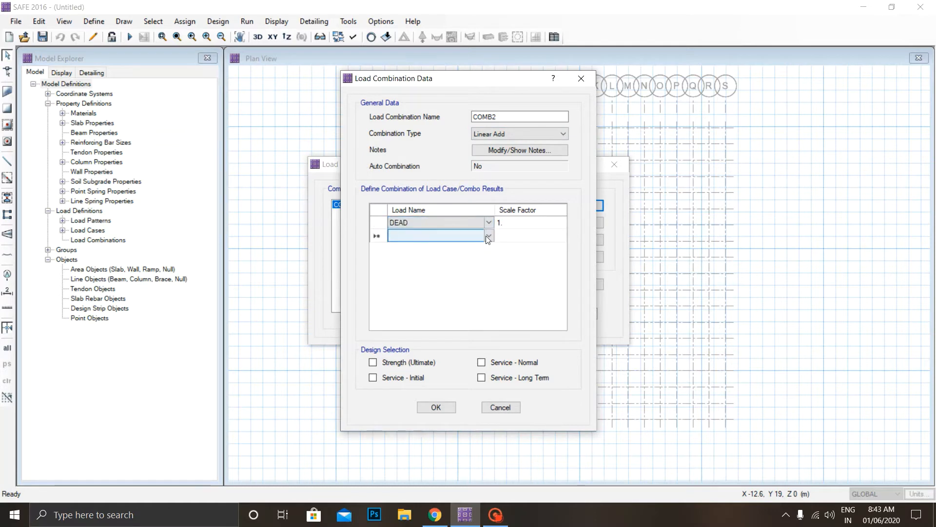
click(488, 236)
click(479, 262)
click(502, 229)
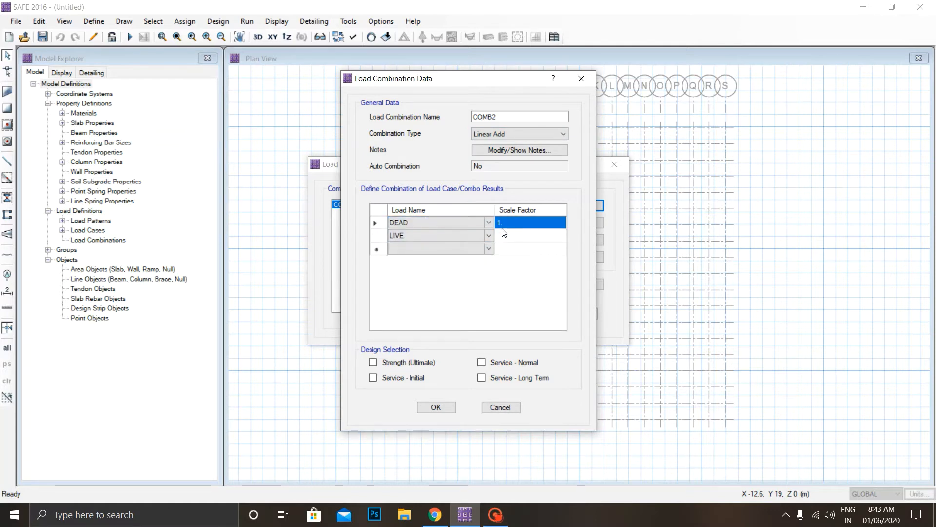
Select Service - Normal as COMB2's design check and accept the load combination definitions.
click(494, 363)
click(435, 407)
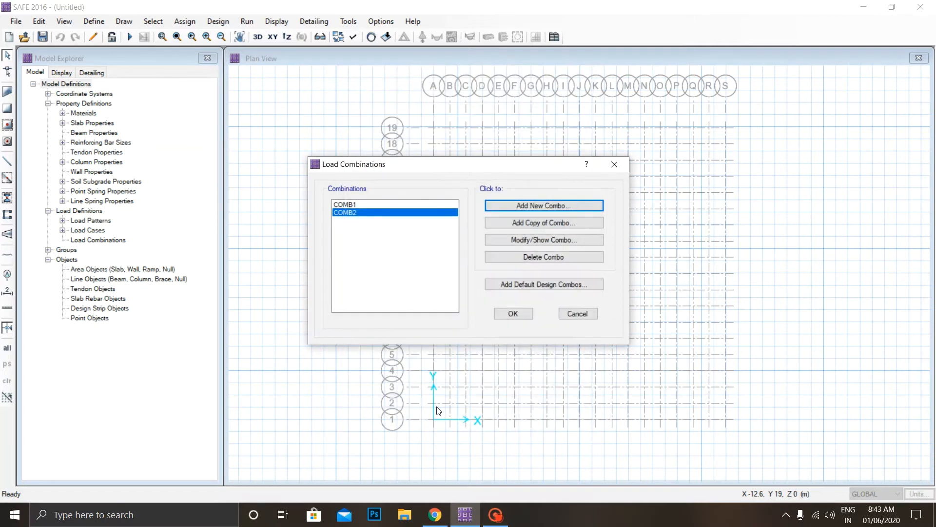
click(511, 314)
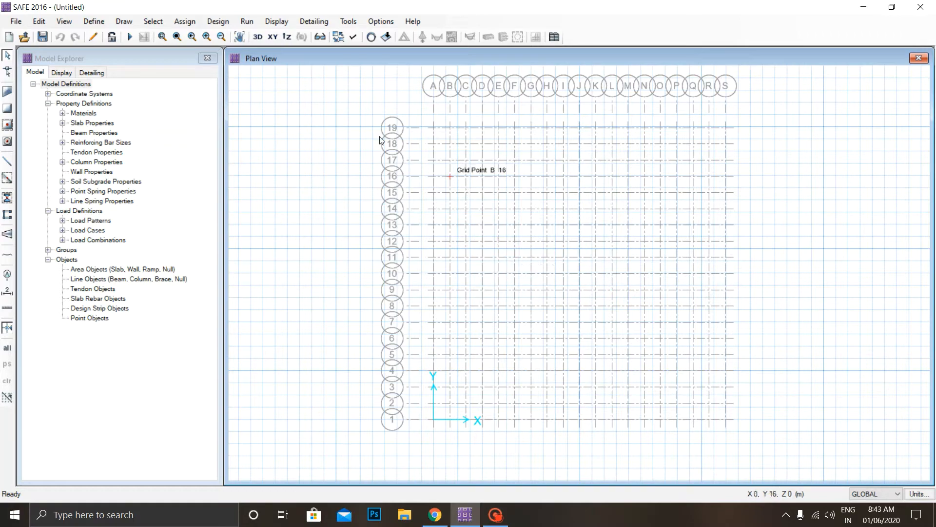
click(495, 515)
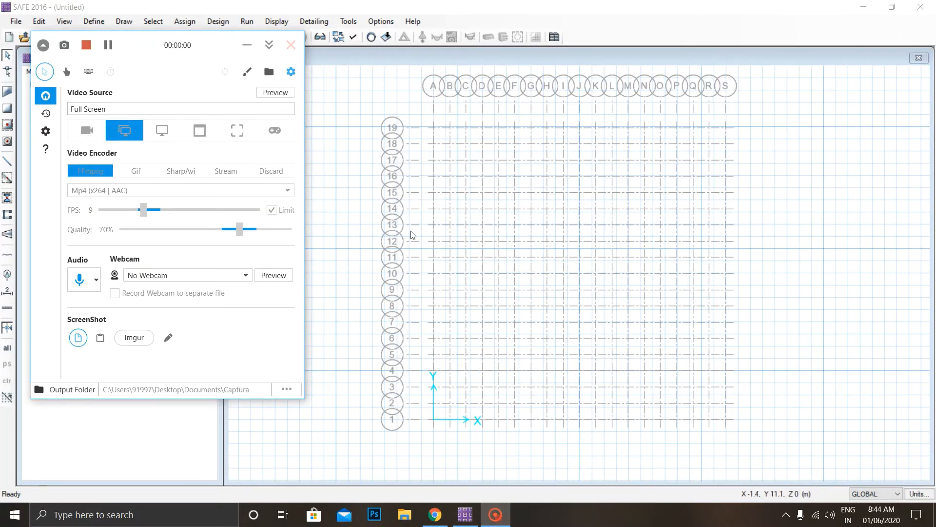
click(411, 215)
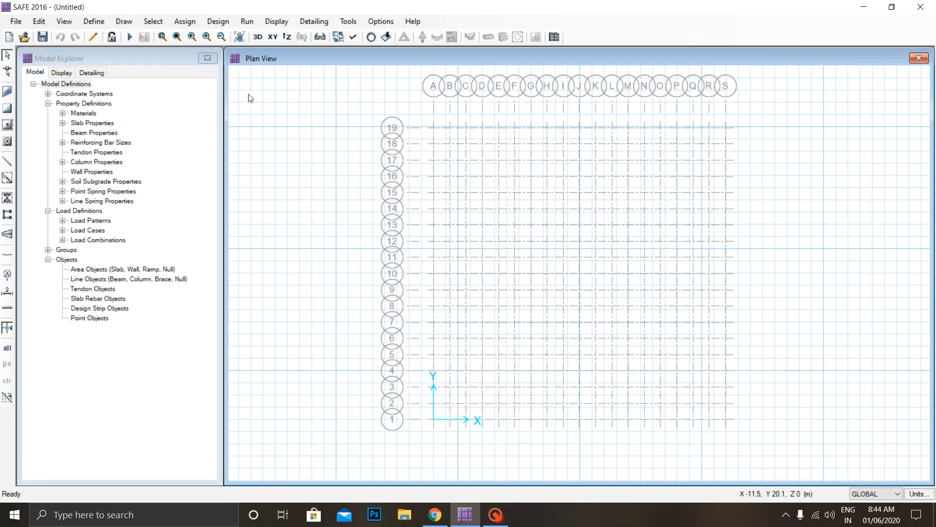
Start the Draw Slabs/Areas command with object type Slab and the SLAB property.
click(131, 22)
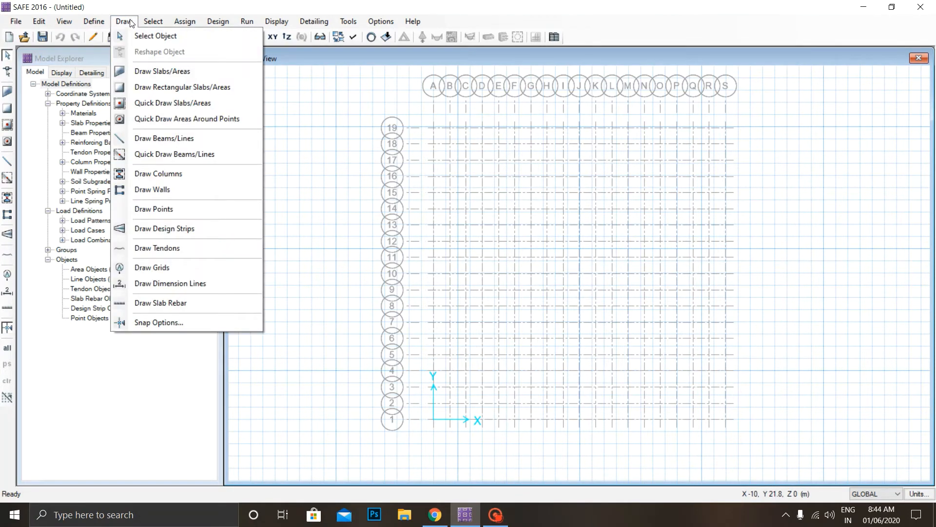
click(150, 75)
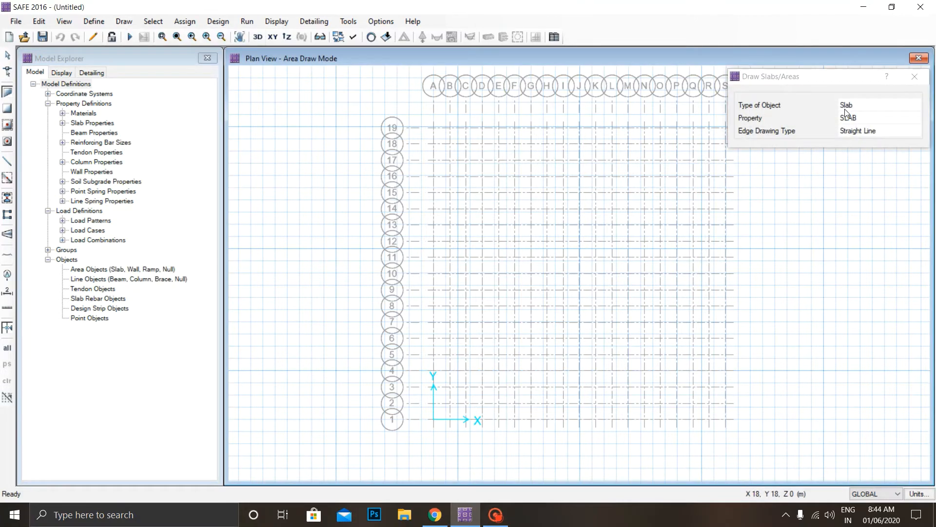
click(844, 105)
click(862, 107)
click(862, 107)
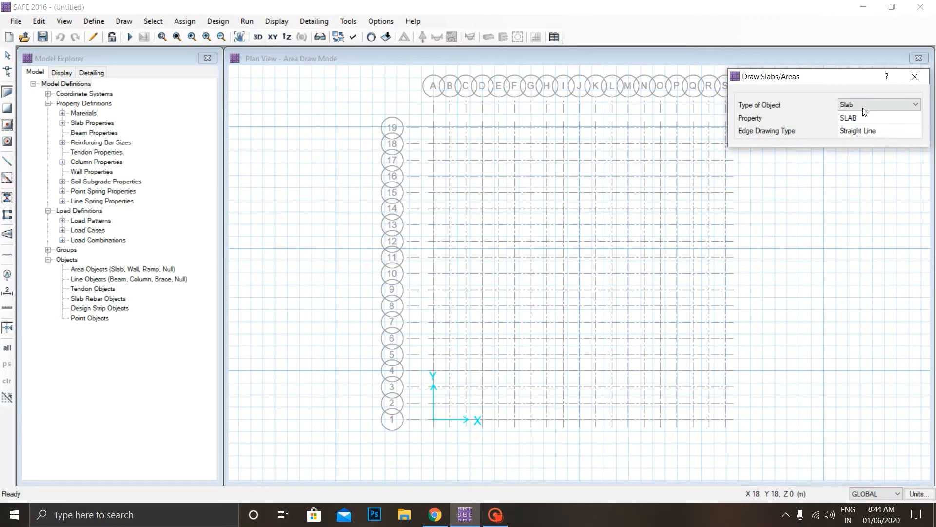
click(863, 107)
click(862, 102)
click(862, 122)
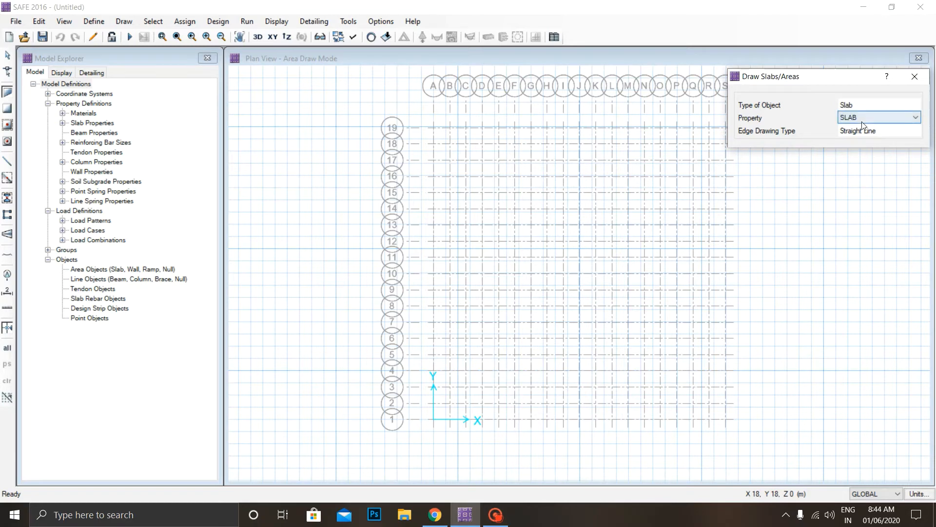
click(862, 122)
click(862, 123)
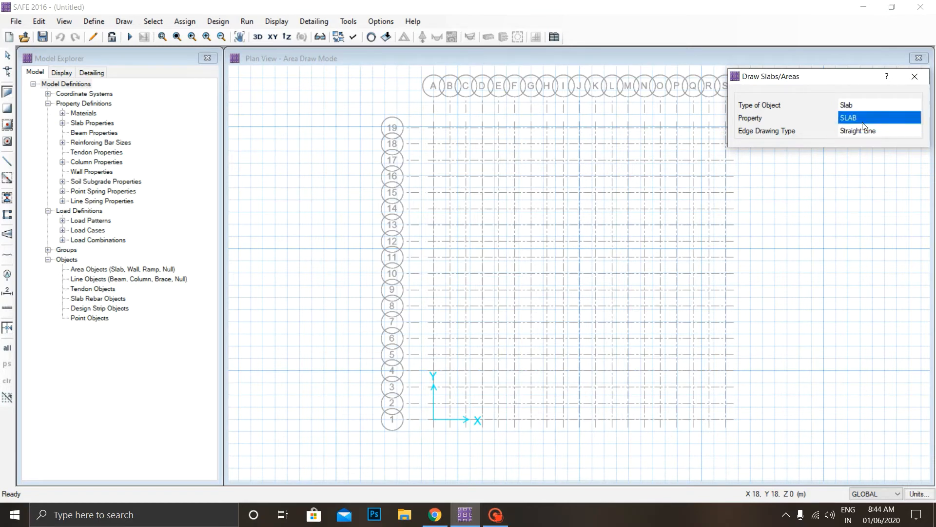
Draw the mat slab with corners at grid points A19, S19, S1 and A1, and finish drawing.
click(434, 128)
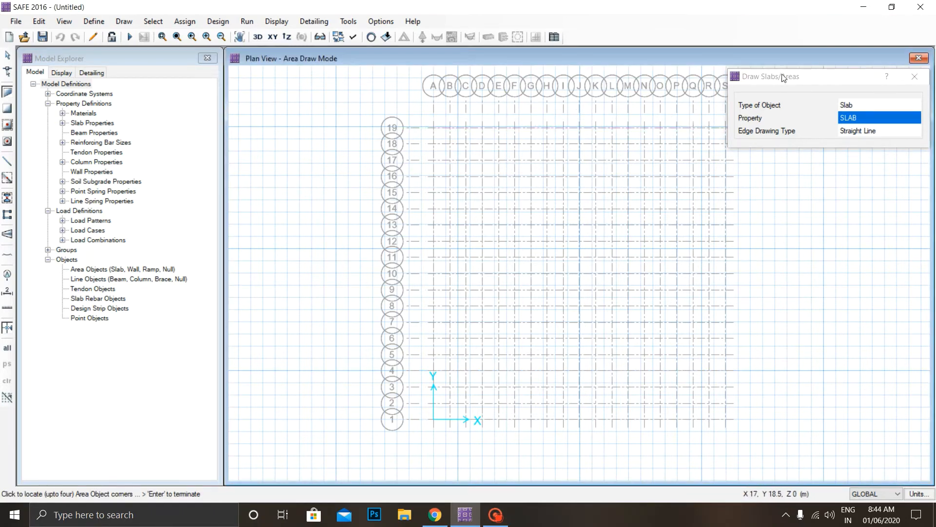
drag(782, 76, 793, 30)
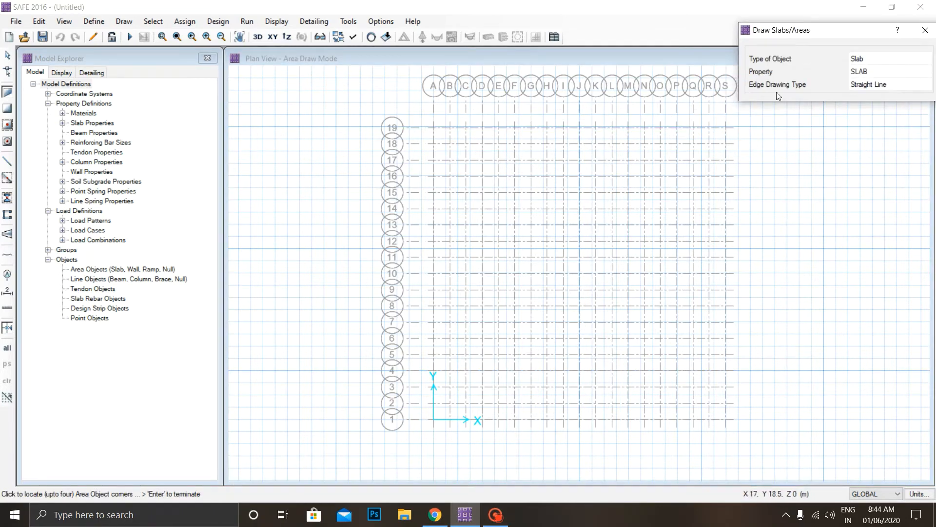
click(726, 128)
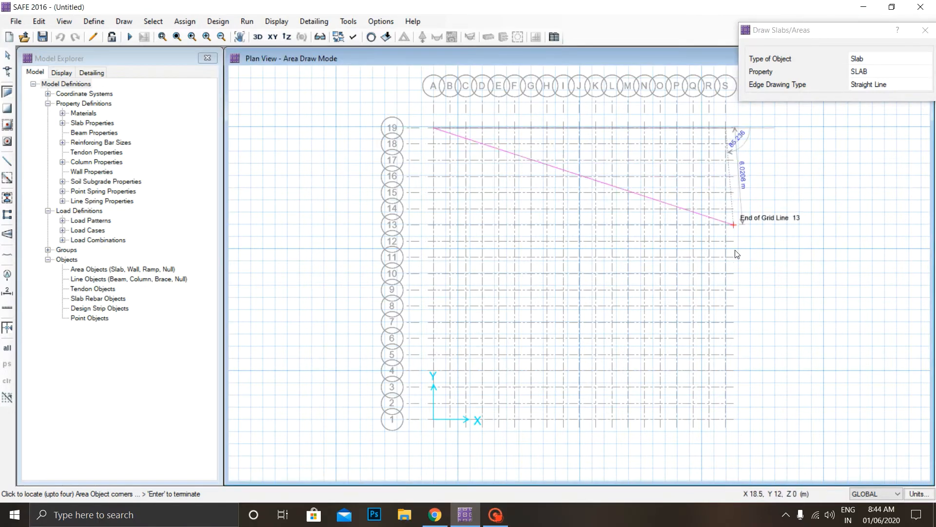
click(726, 419)
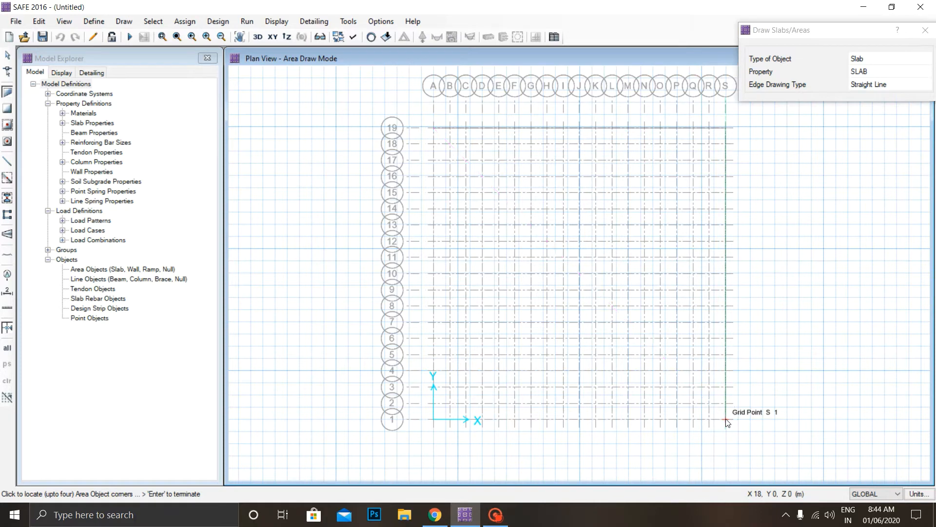
click(435, 420)
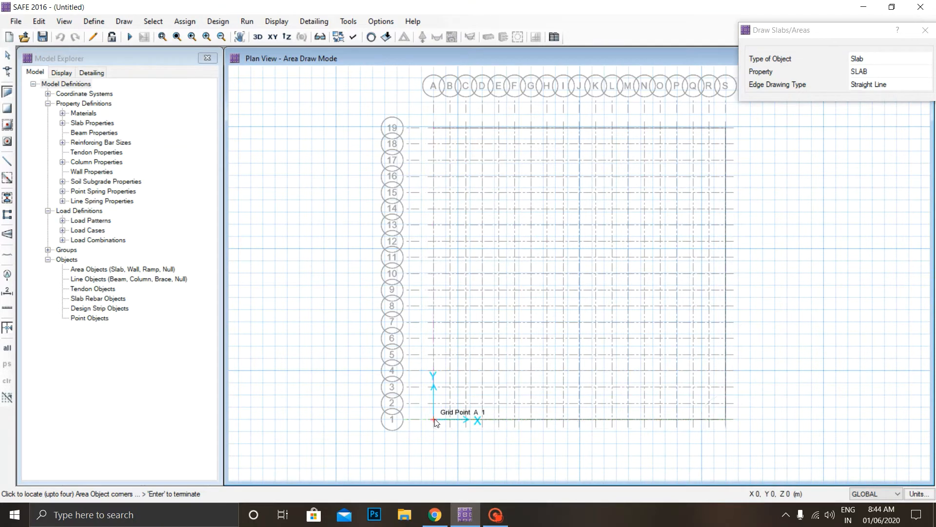
click(432, 128)
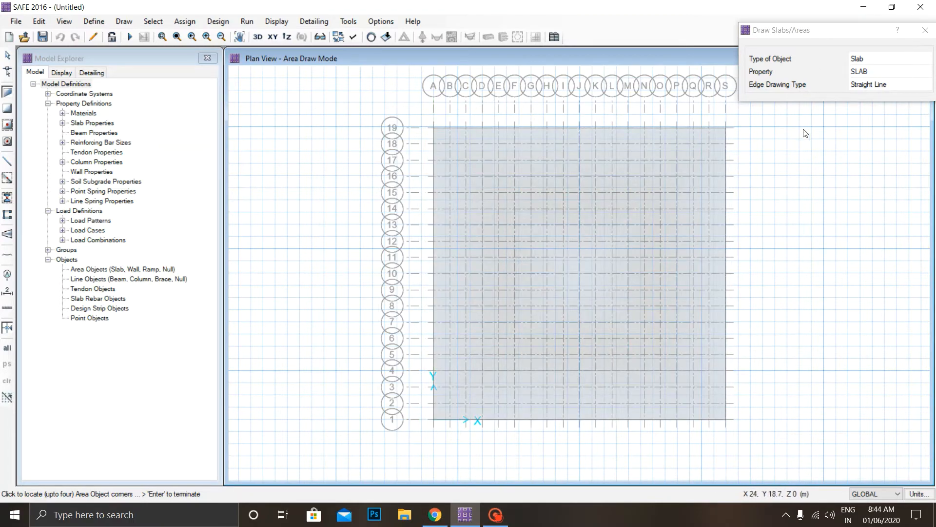
click(925, 30)
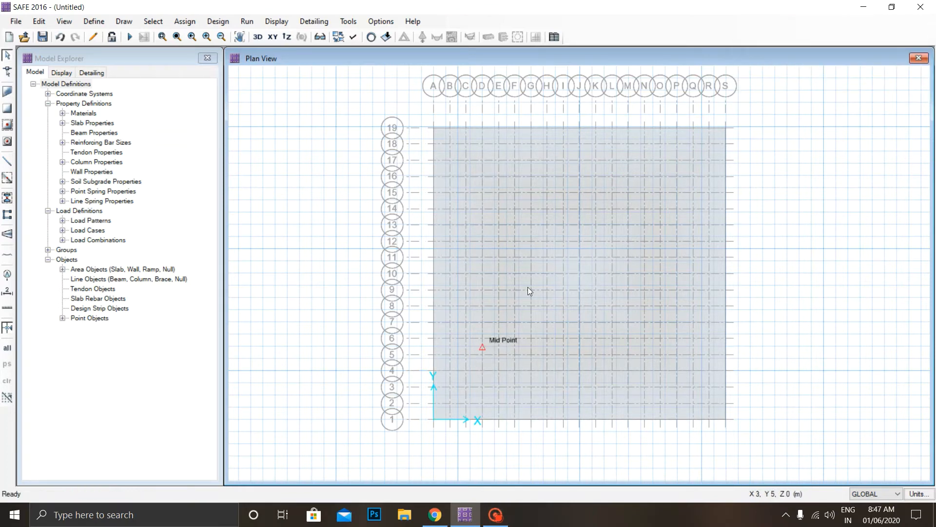
Select the mat slab and expand its edges outward with an offset of 2000 mm.
click(604, 232)
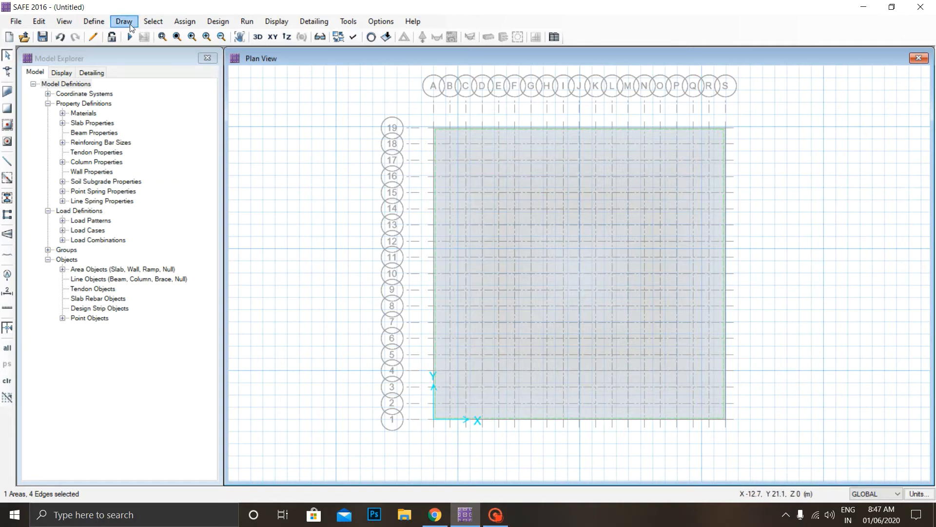
click(100, 23)
click(39, 21)
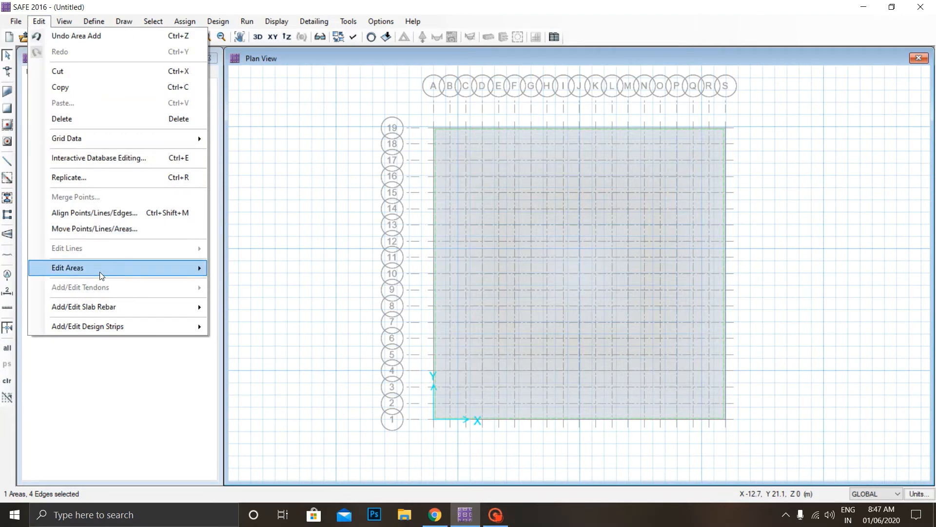
mouse_move(101, 271)
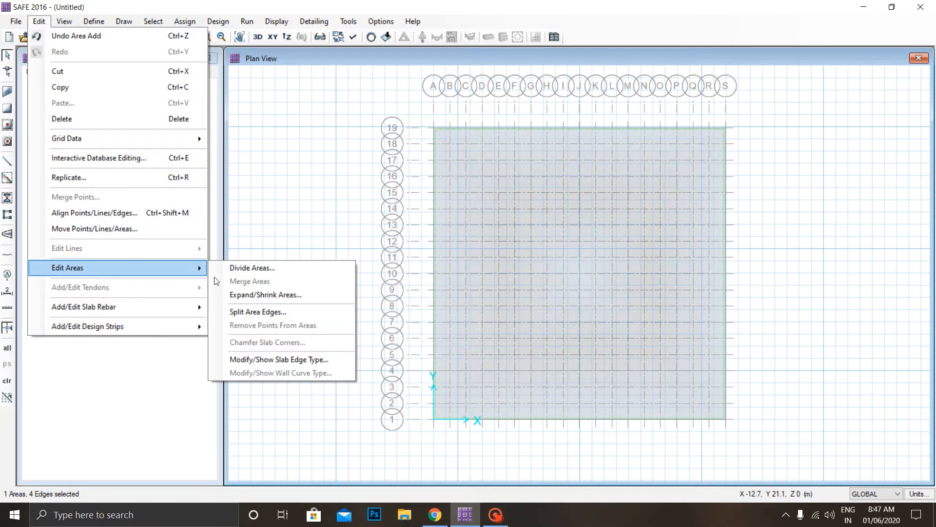
click(277, 296)
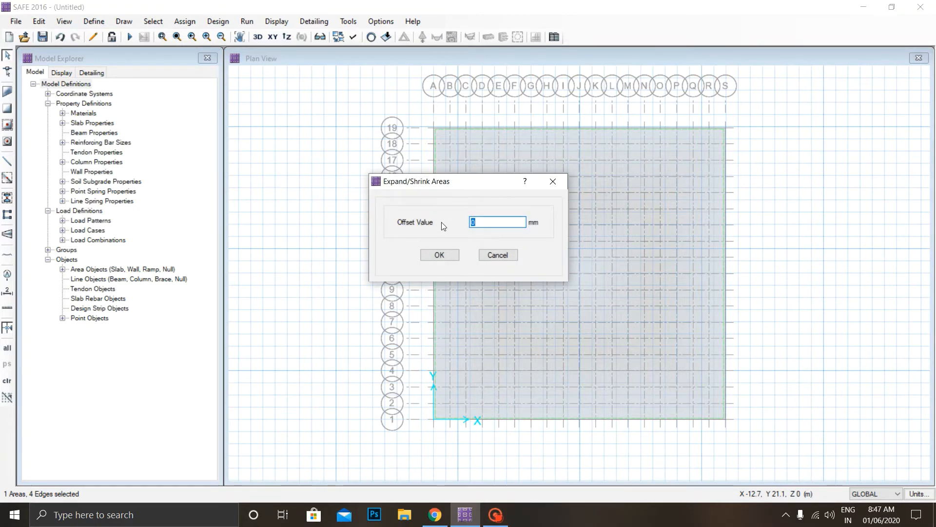
text(2000)
click(448, 255)
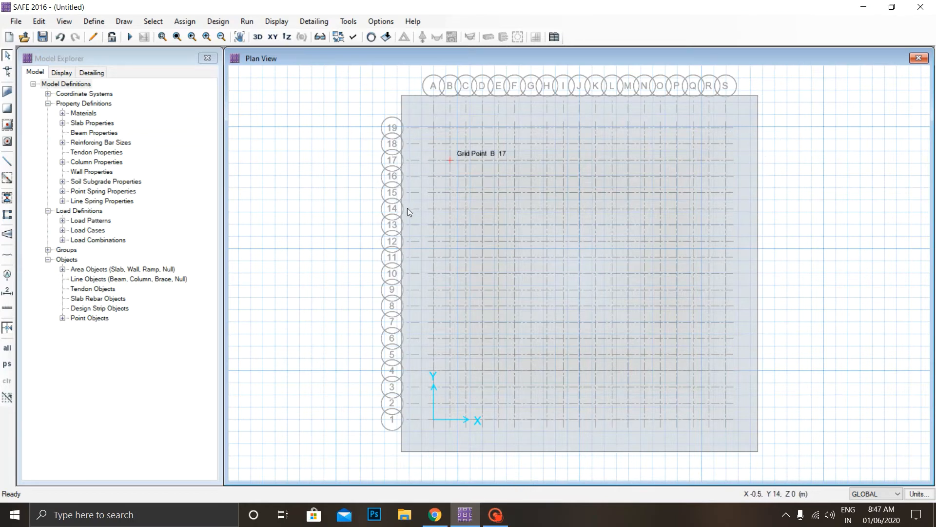
Start drawing columns with the property below set to NONE and the property above set to COL 500*500.
click(146, 19)
mouse_move(126, 20)
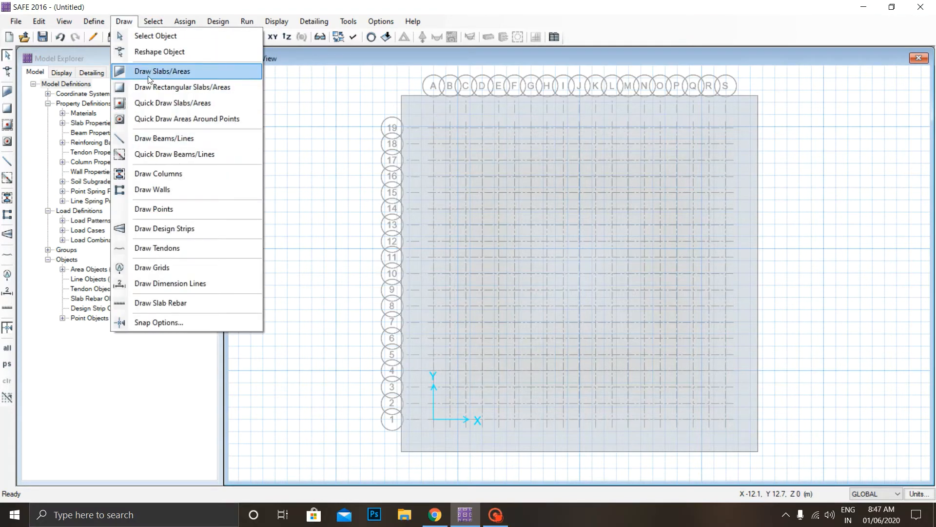
click(170, 175)
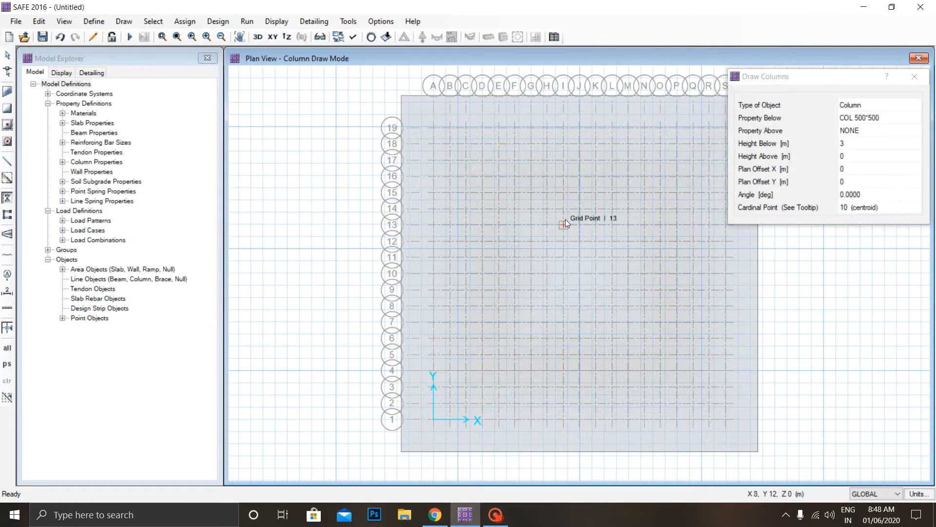
click(854, 122)
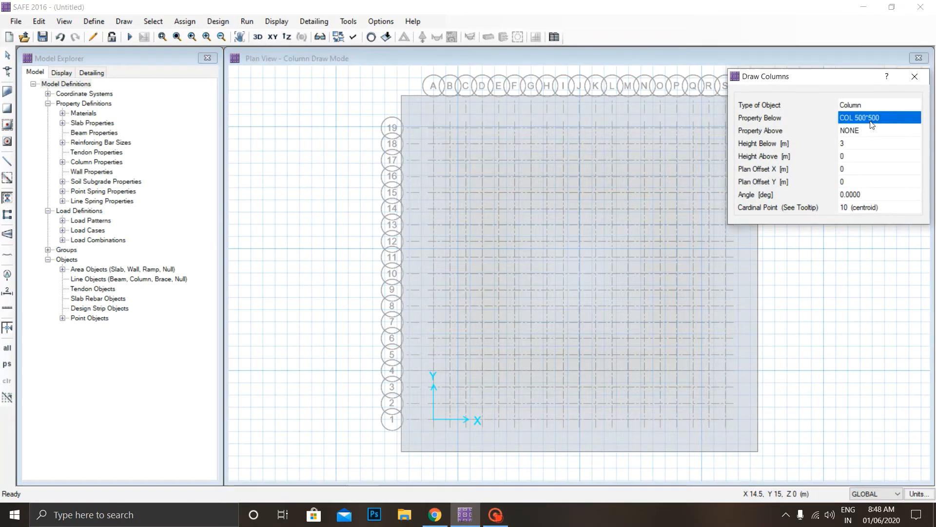
click(859, 118)
click(874, 140)
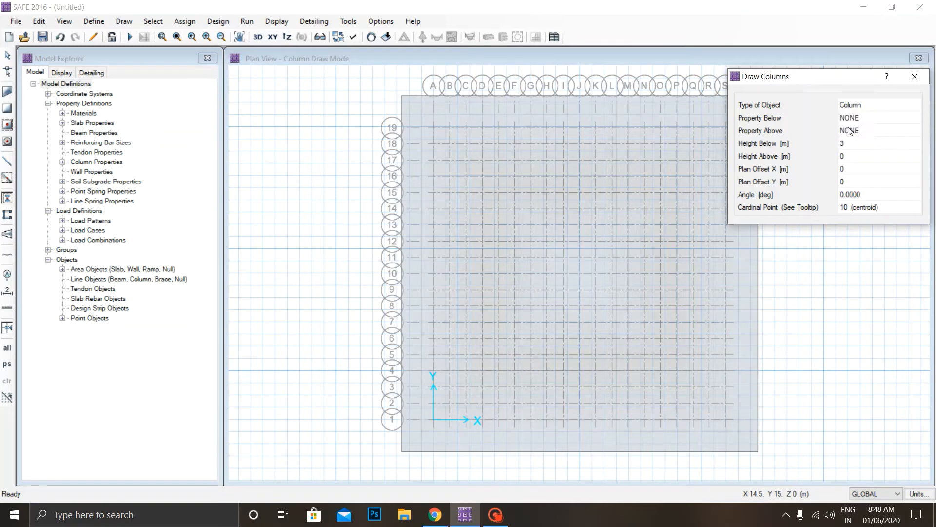
click(849, 131)
click(858, 132)
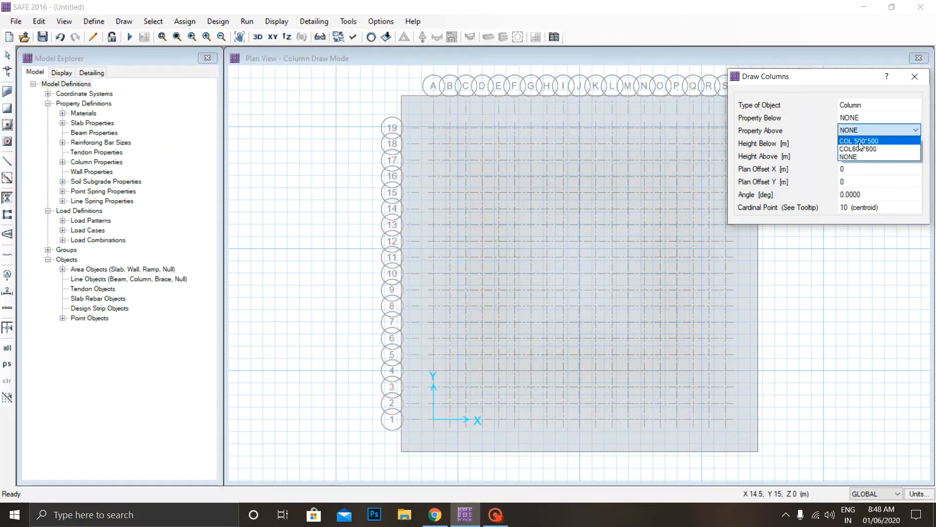
click(859, 141)
Set the column height below to 0 m and the height above to 2 m.
click(847, 144)
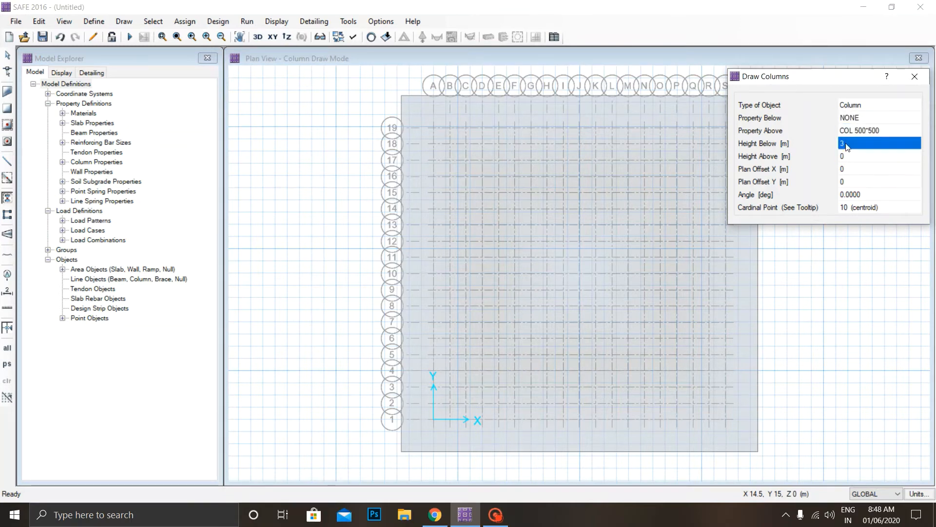
click(847, 144)
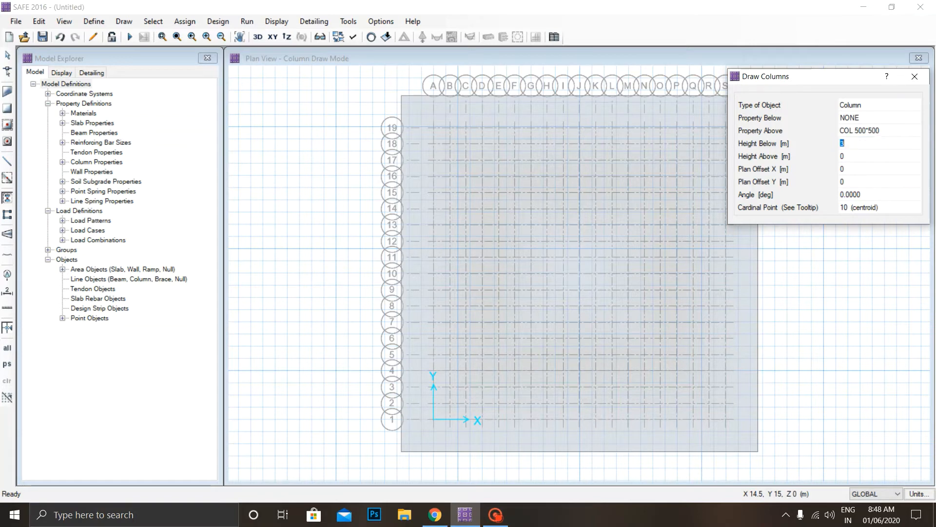
text(0)
click(847, 159)
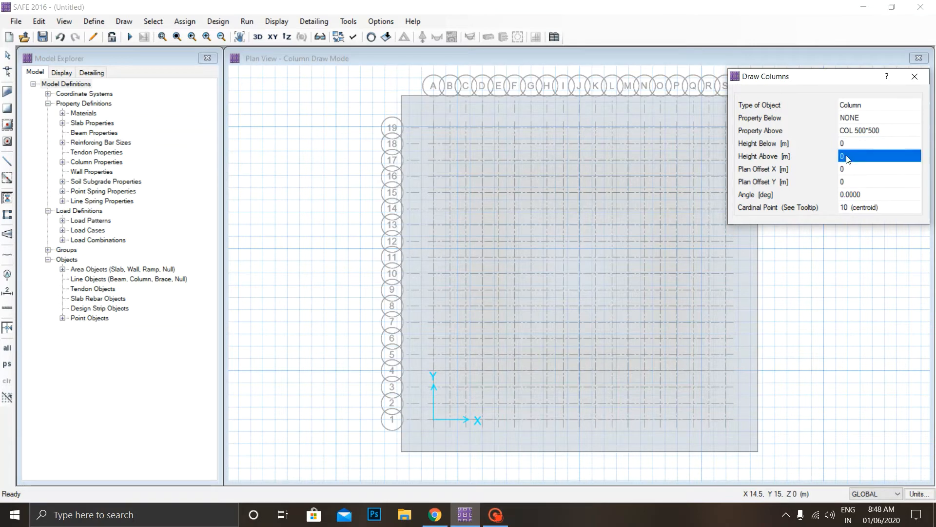
text(5)
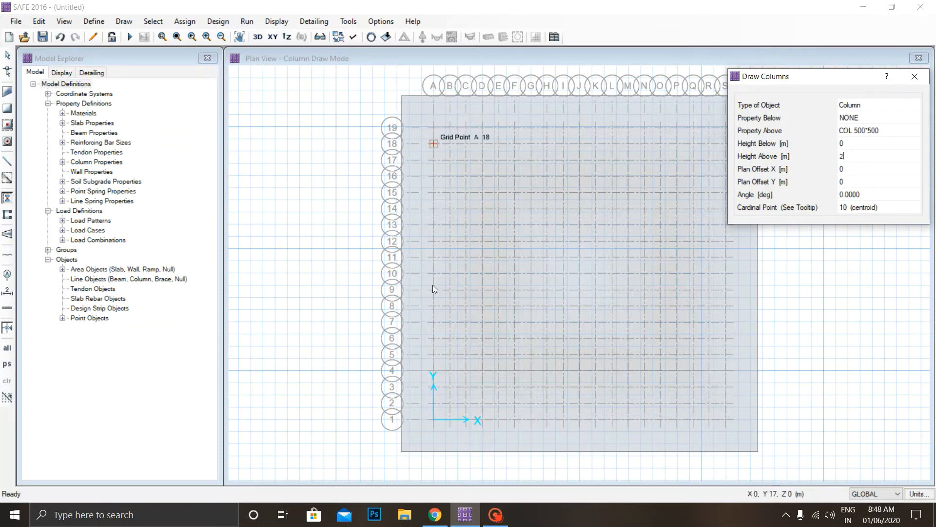
Place 500*500 columns along grid line A at grid lines 1, 7, 13 and 19.
click(434, 420)
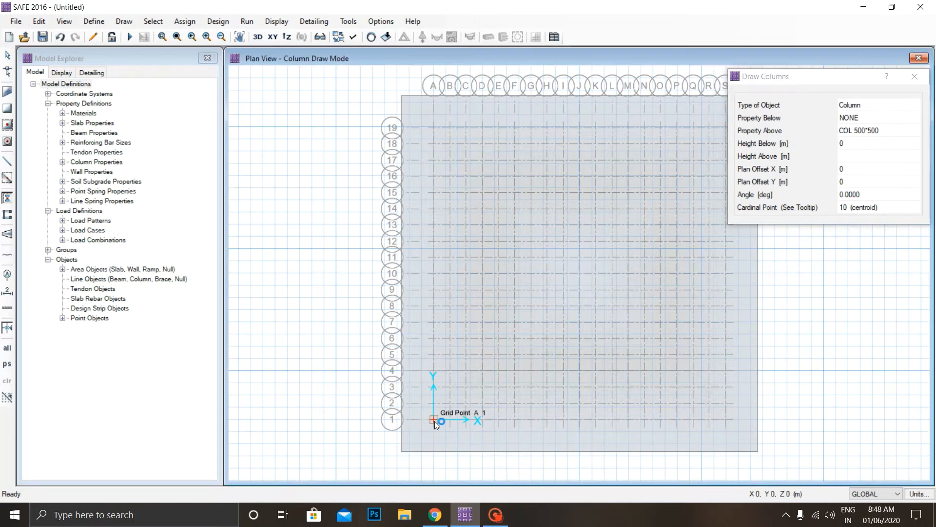
click(435, 322)
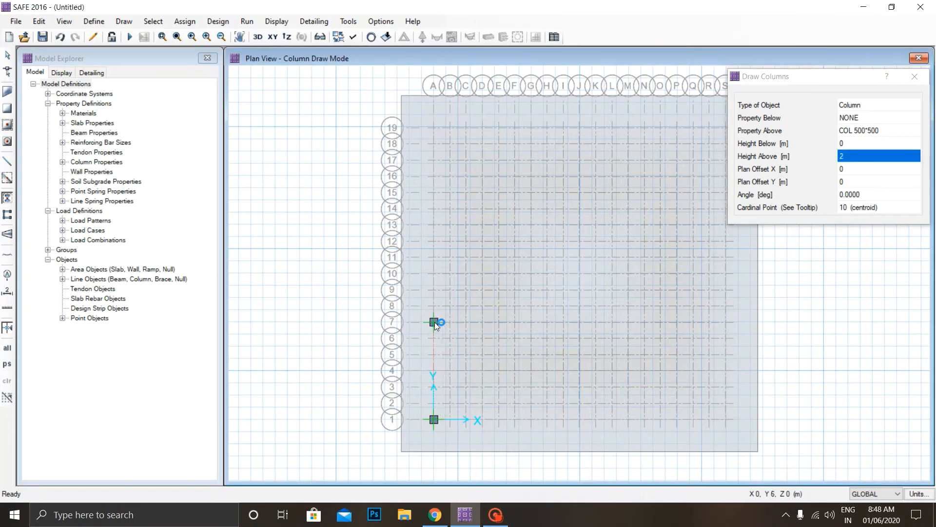
click(434, 225)
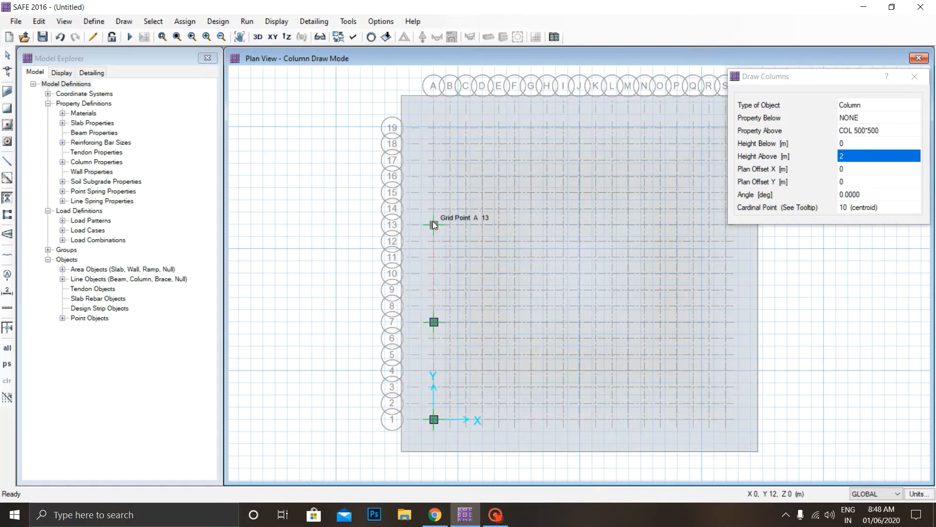
click(432, 128)
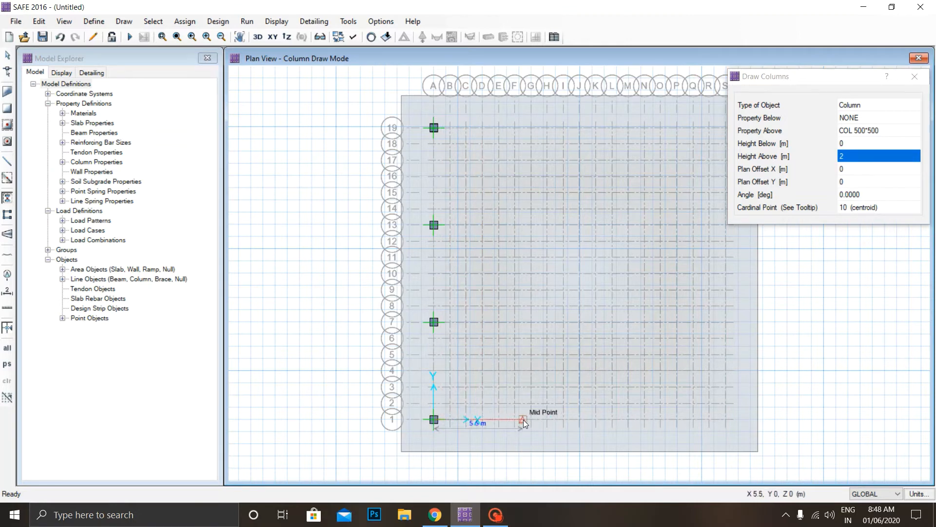
Place 500*500 edge columns at grid points G1, G19, M19, M1 and S1.
click(530, 419)
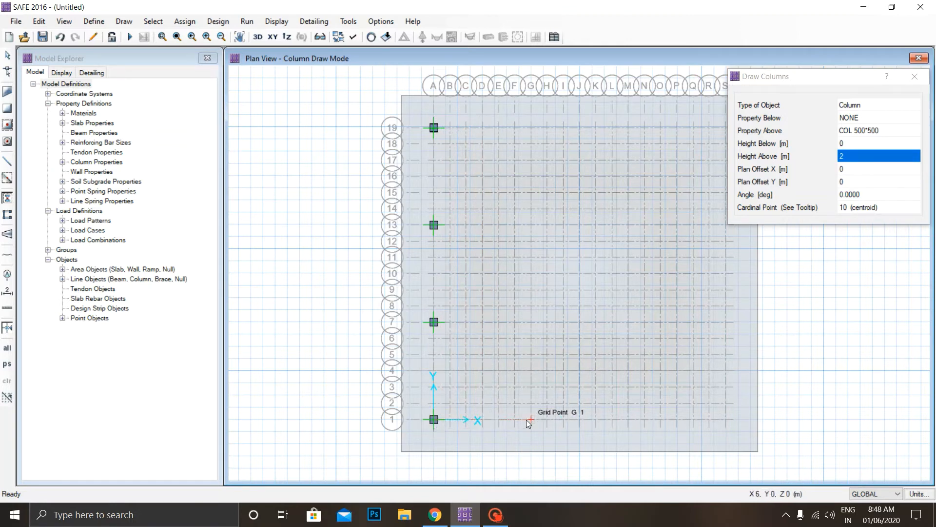
click(530, 129)
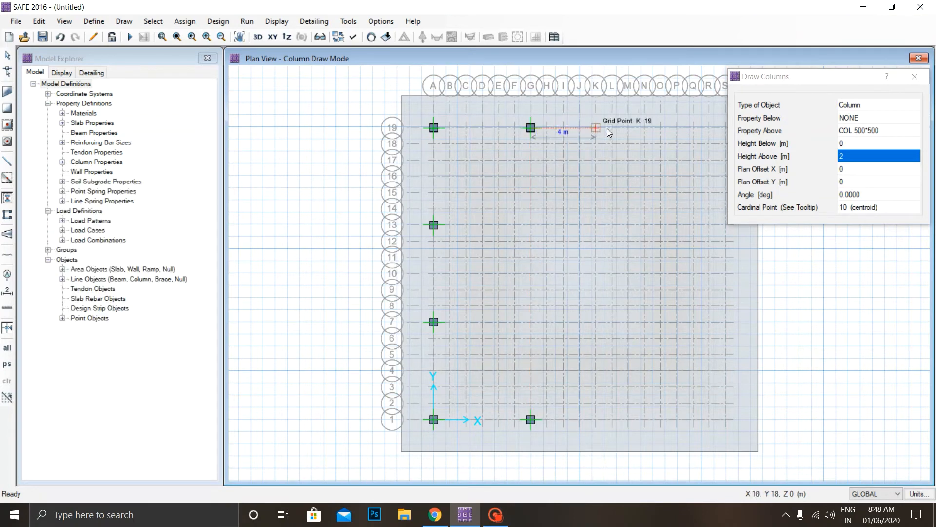
click(629, 128)
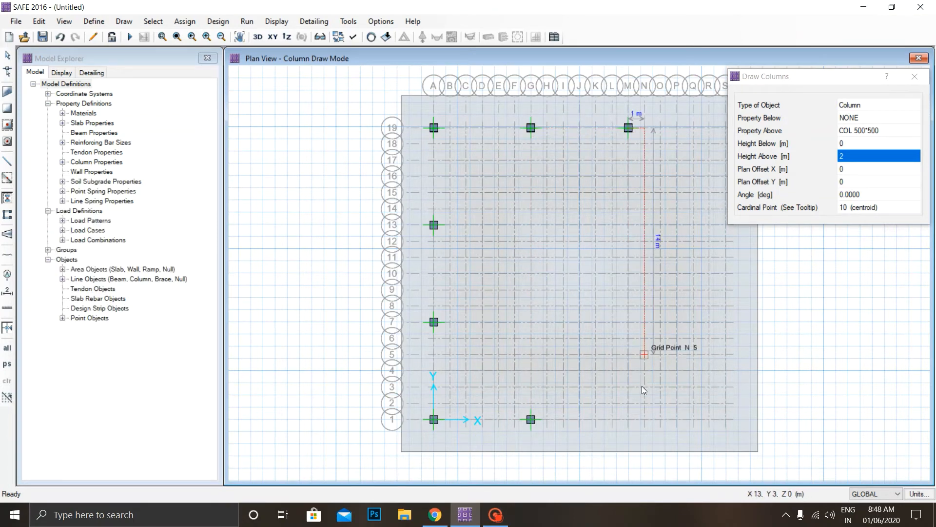
click(630, 419)
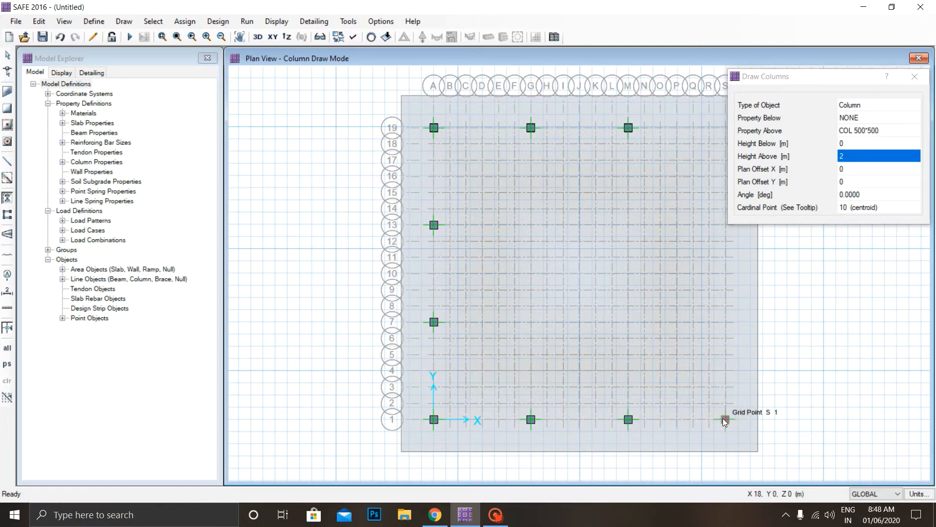
click(724, 420)
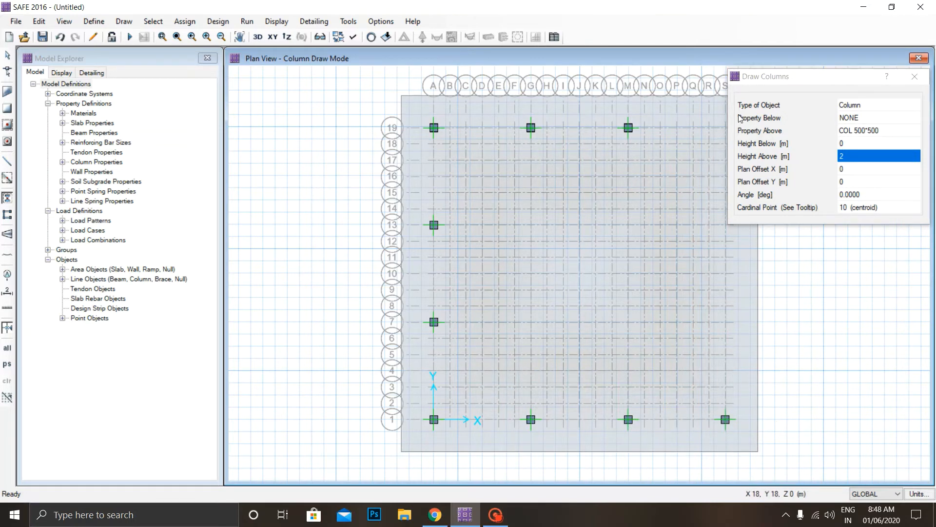
Place the remaining 500*500 edge columns at grid points S19, S7 and S13, and finish drawing columns.
mouse_move(773, 78)
mouse_down()
mouse_move(678, 127)
mouse_move(635, 256)
mouse_up()
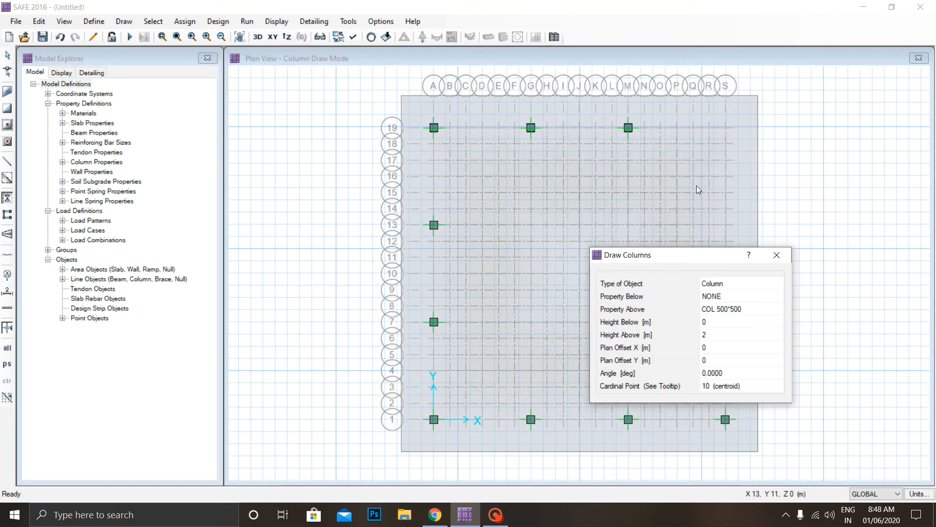
click(724, 124)
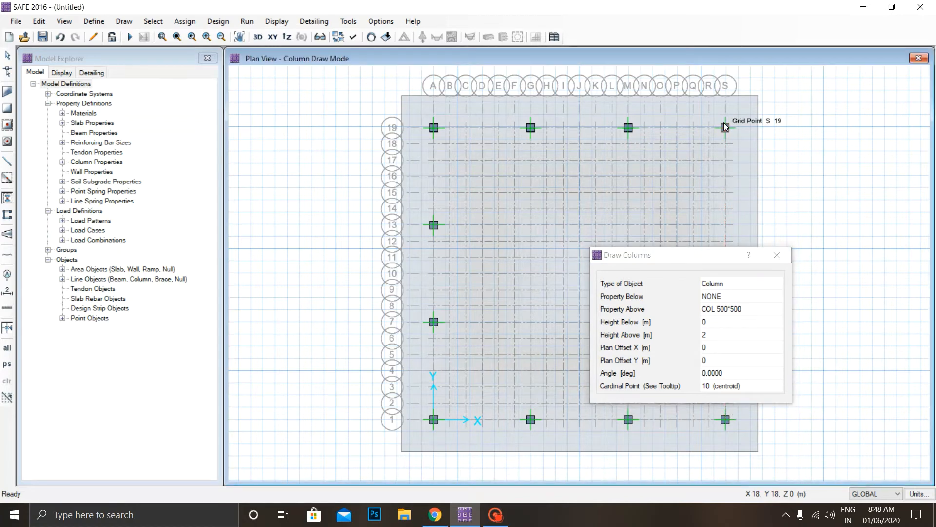
drag(728, 258, 553, 228)
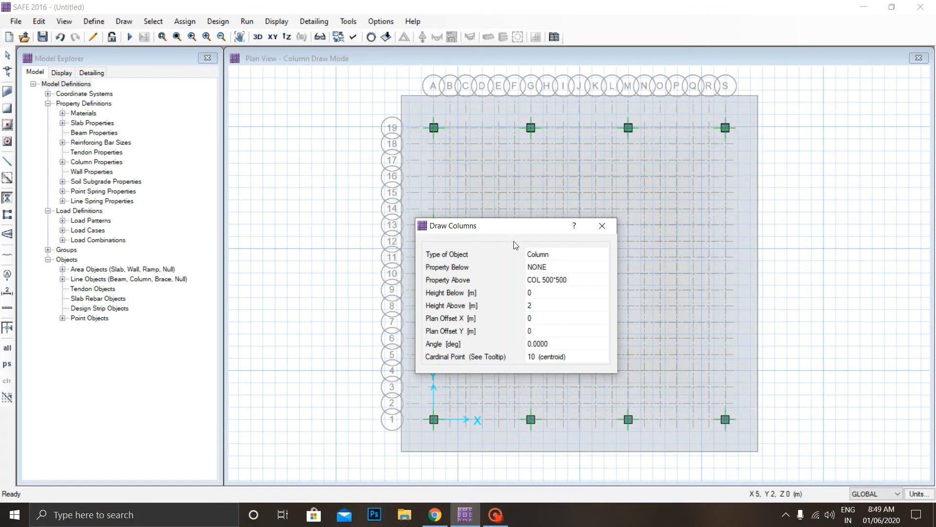
mouse_move(516, 222)
mouse_down()
mouse_move(541, 216)
mouse_move(679, 122)
mouse_move(935, 287)
mouse_up()
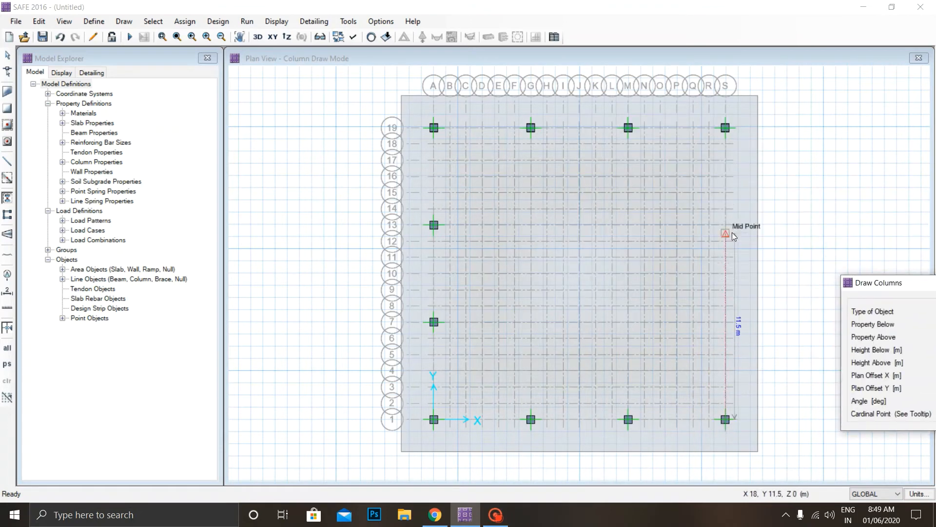
click(723, 321)
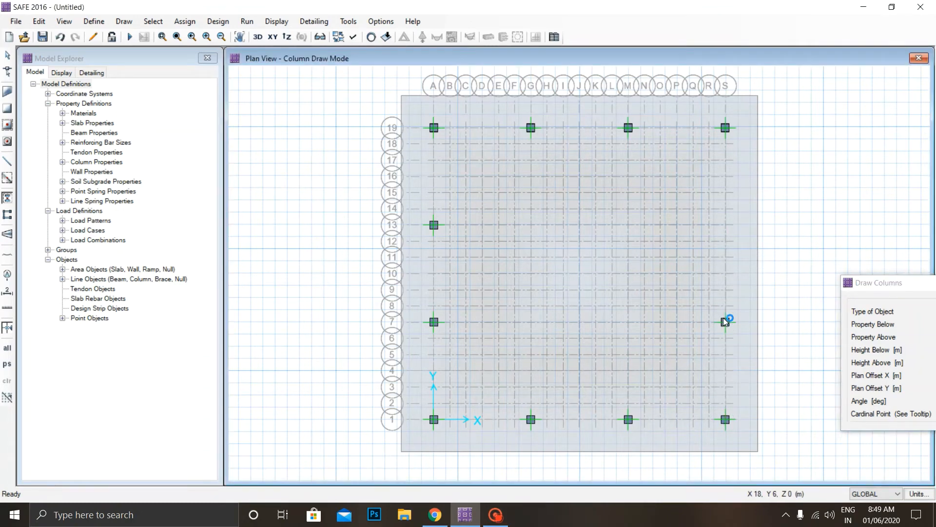
click(726, 225)
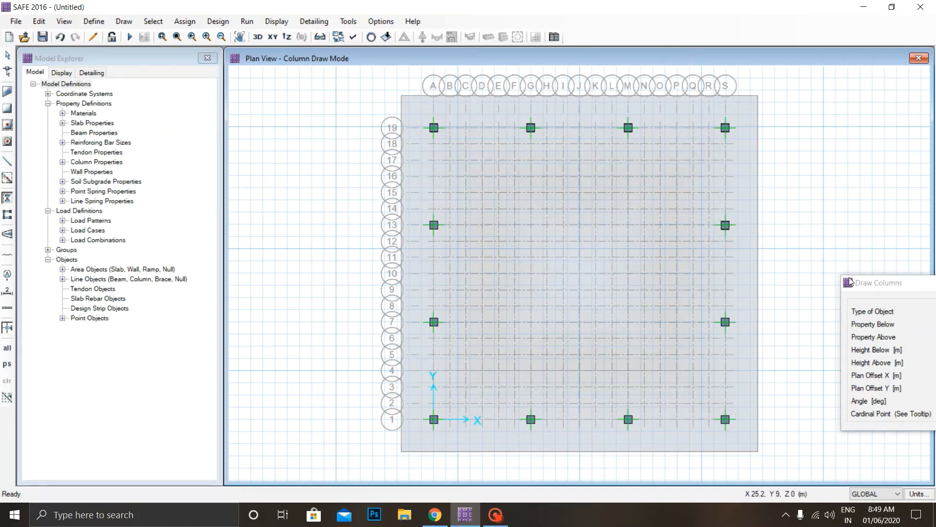
key(Escape)
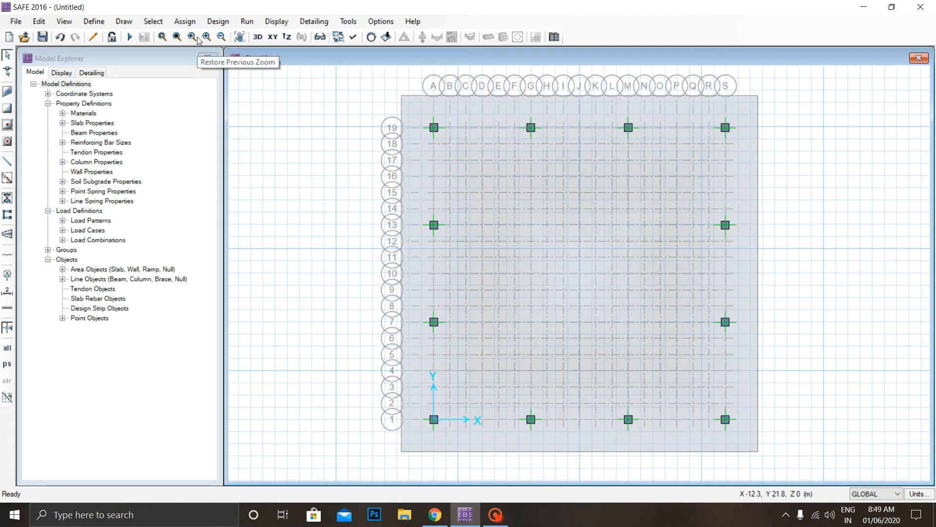
Draw interior columns with the property above set to COL600*600 at grid points G13, G7, M7 and M13.
click(125, 23)
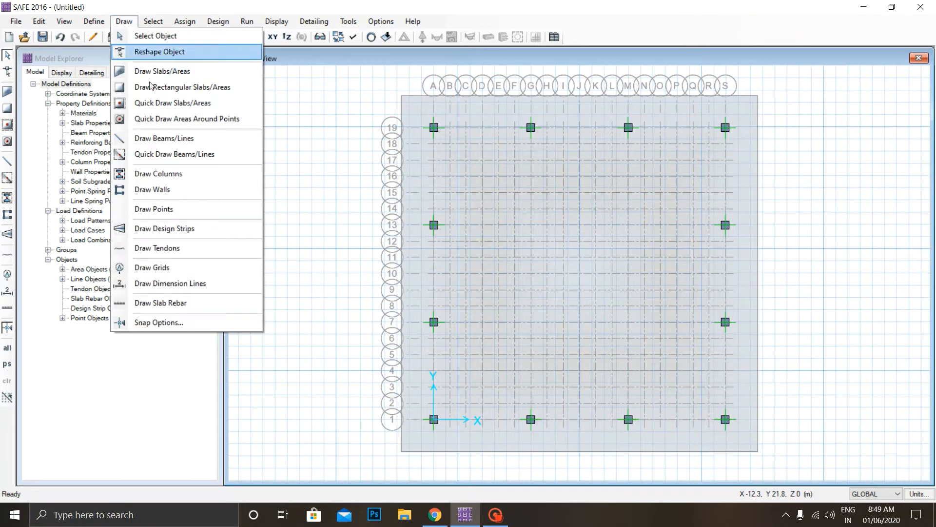
click(183, 174)
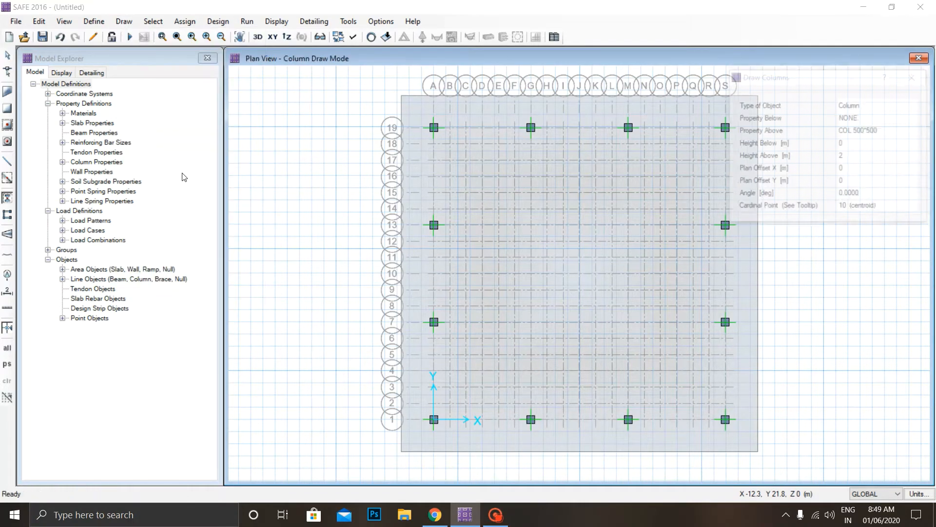
click(883, 131)
click(888, 127)
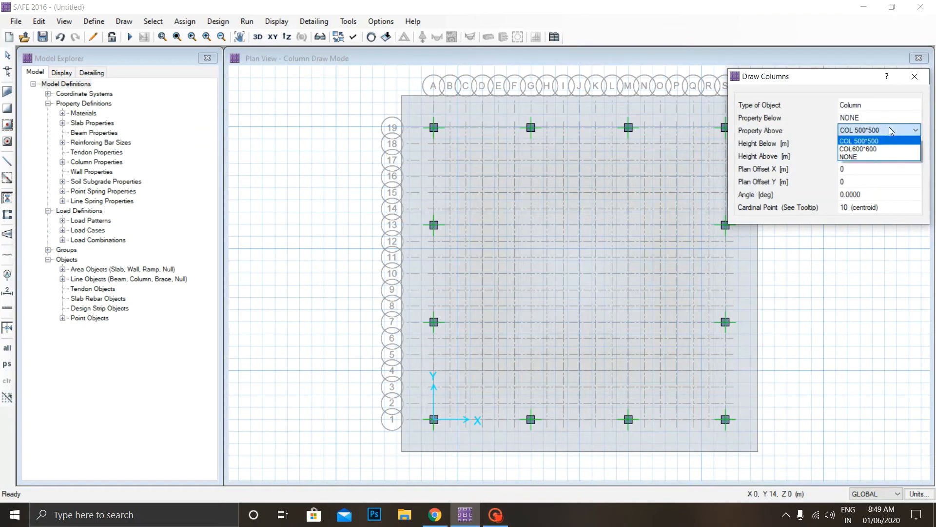
click(867, 150)
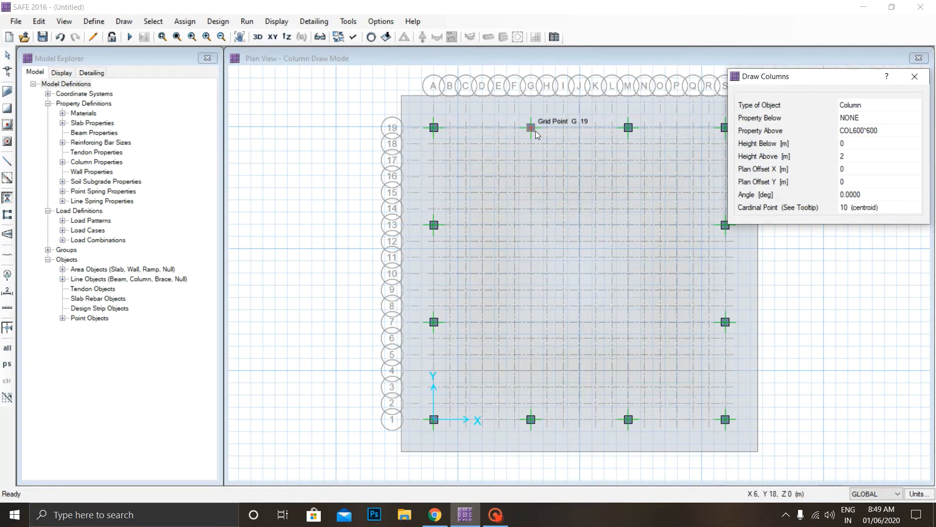
click(530, 222)
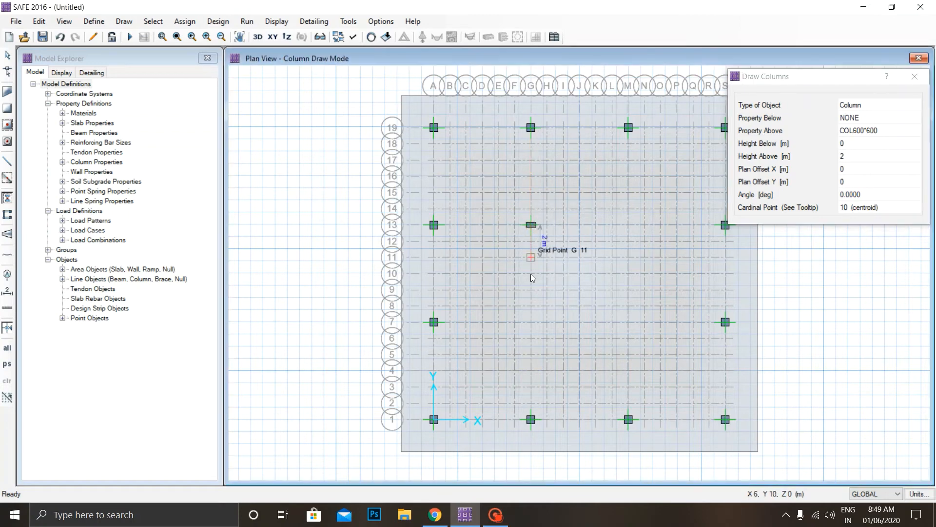
click(529, 319)
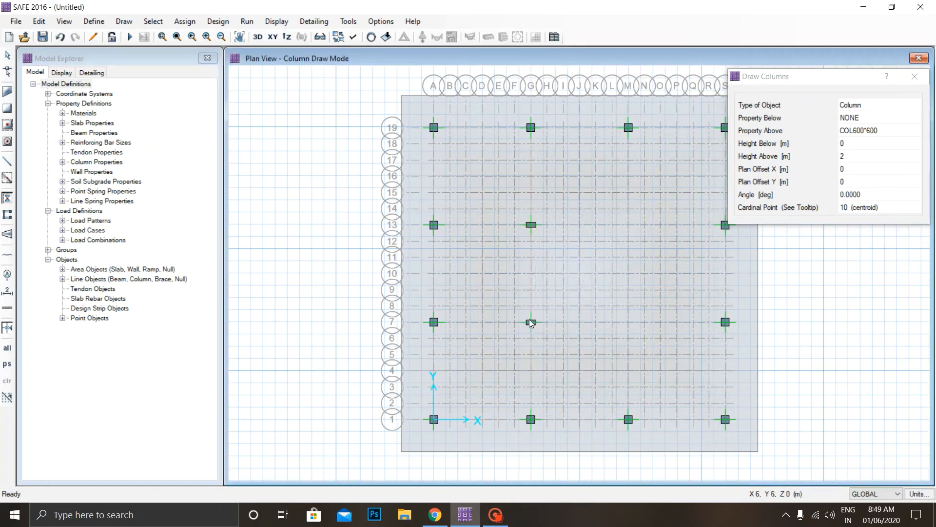
click(628, 321)
click(628, 225)
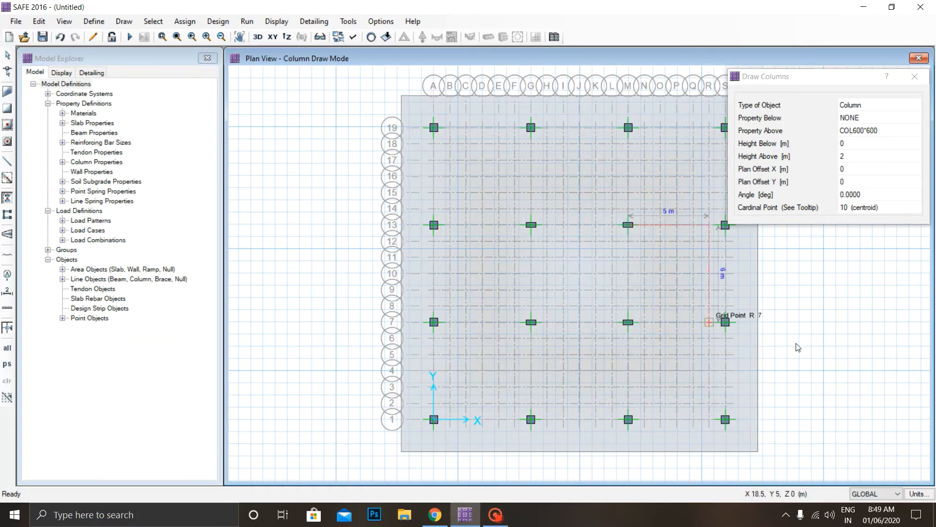
key(Escape)
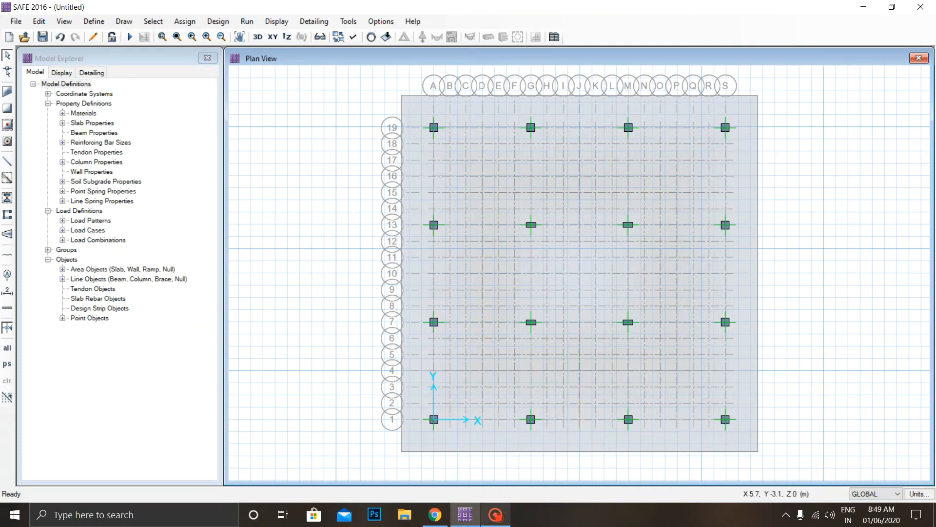
click(498, 524)
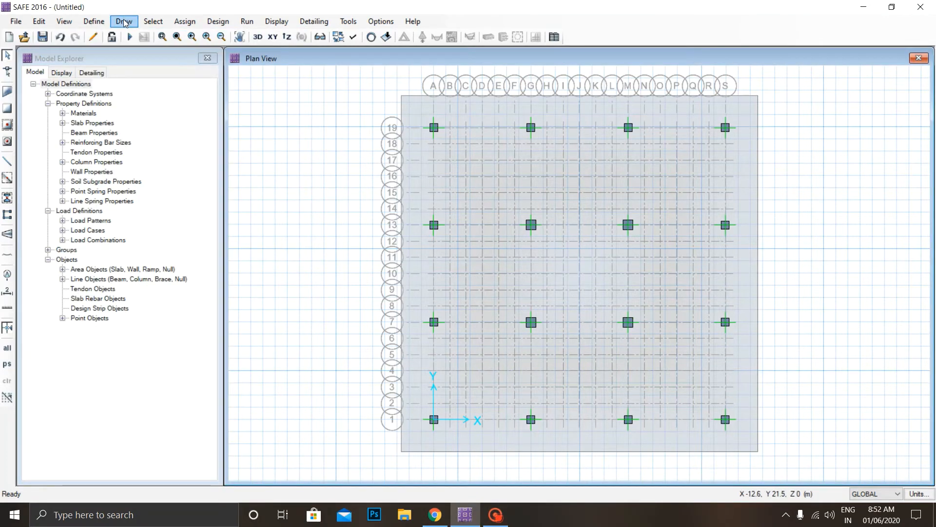
Start drawing design strips and set the left and right widths to 4 m at both start and end.
click(125, 21)
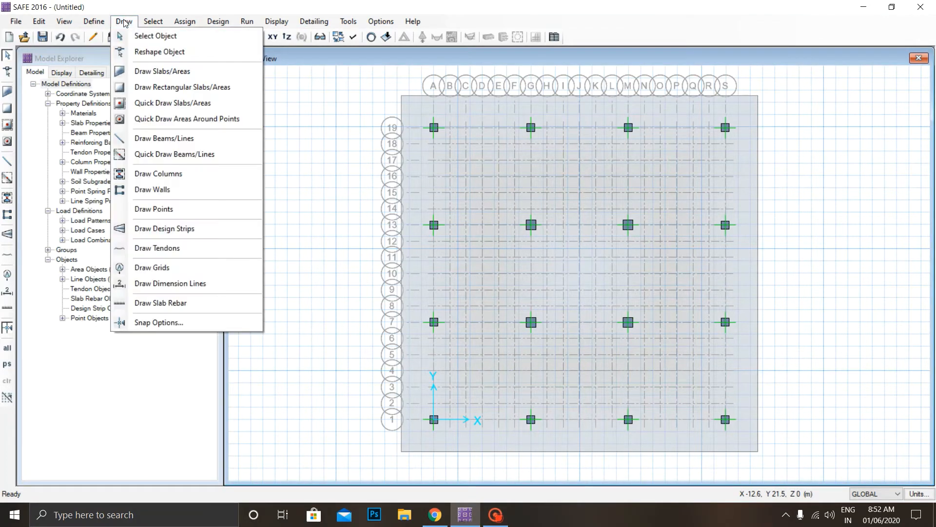
click(188, 229)
mouse_move(884, 74)
mouse_down()
mouse_move(251, 100)
mouse_move(245, 77)
mouse_up()
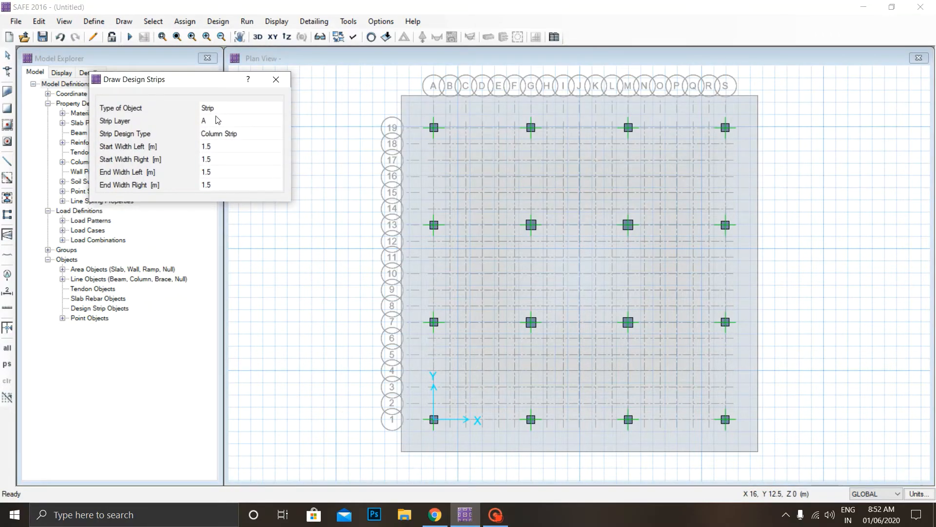
click(230, 147)
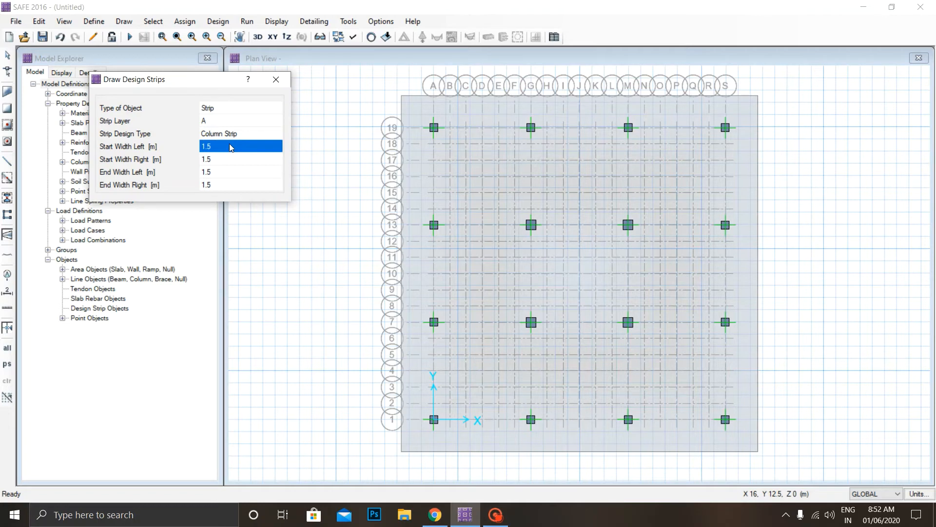
text(4)
key(Tab)
text(44)
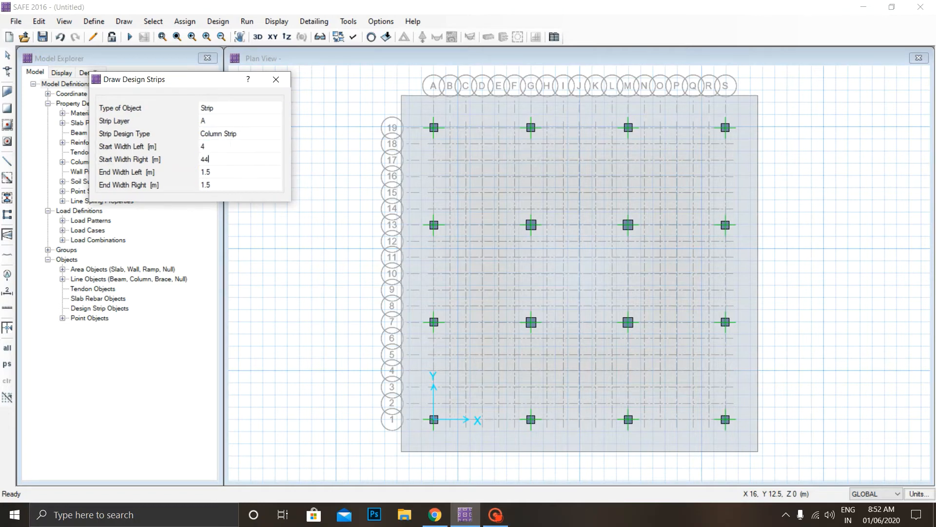
key(Tab)
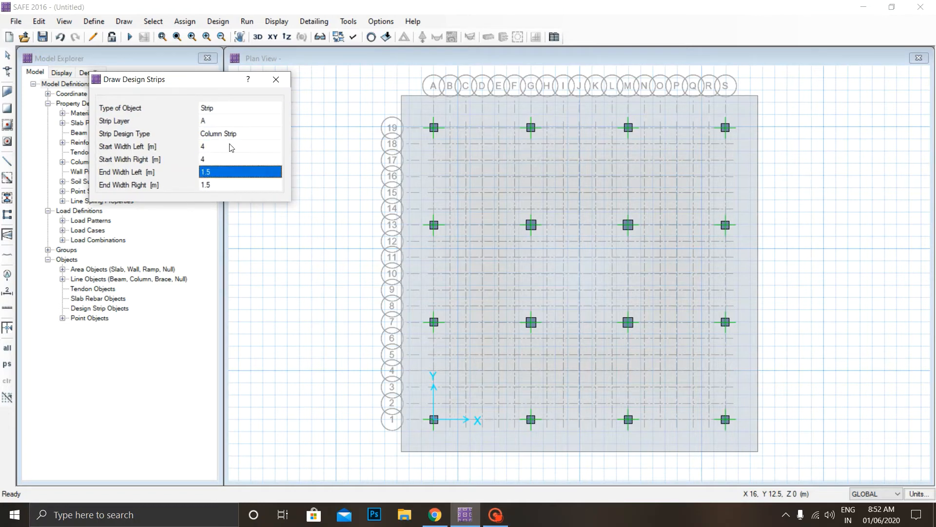
text(4)
key(Tab)
text(4)
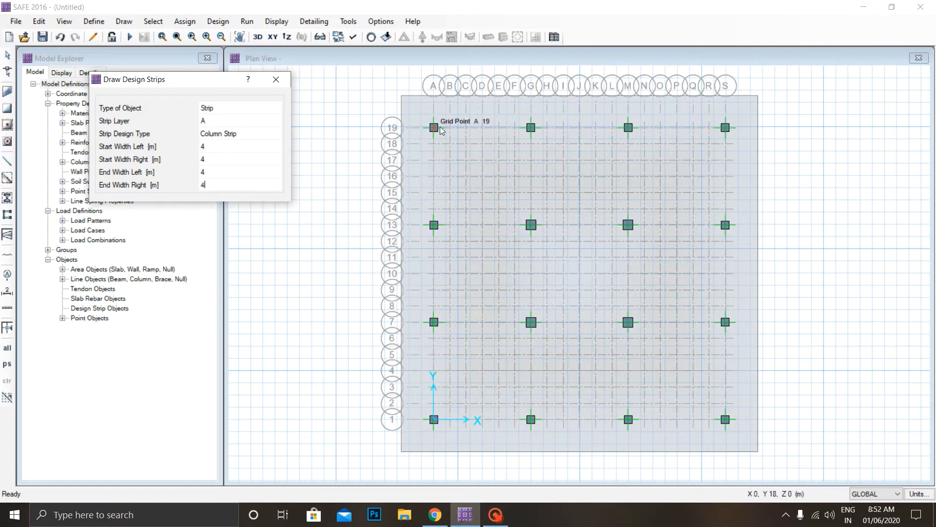
Try to draw a layer A column strip along grid line 19 across the full width of the mat.
click(400, 125)
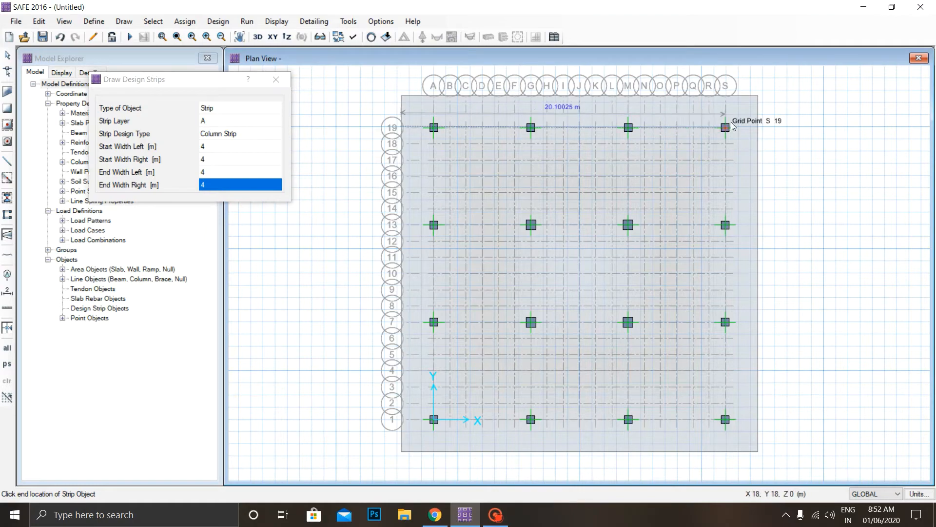
click(757, 127)
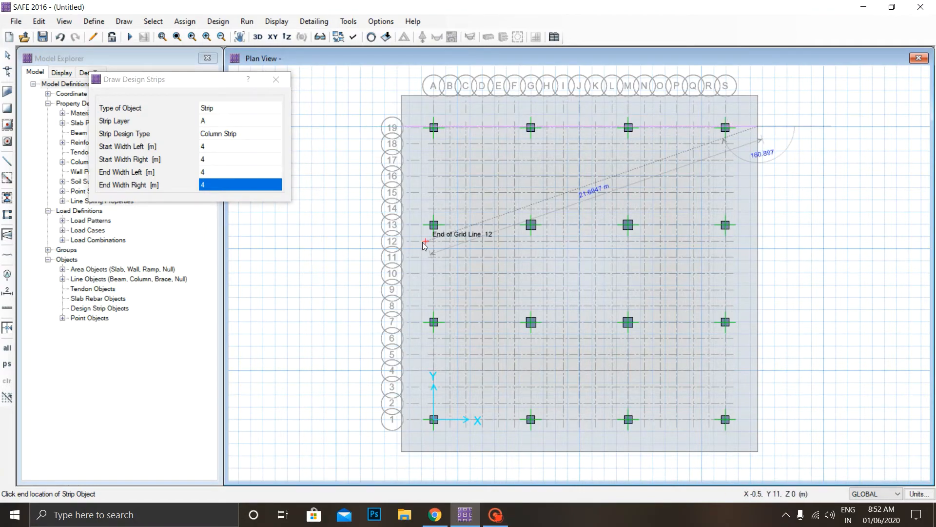
scroll(434, 127, up, 3)
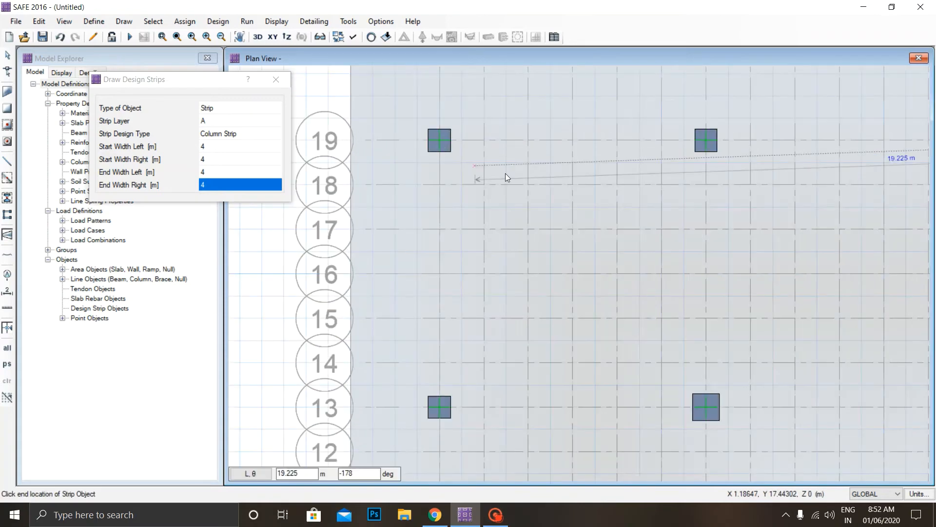
scroll(754, 156, down, 3)
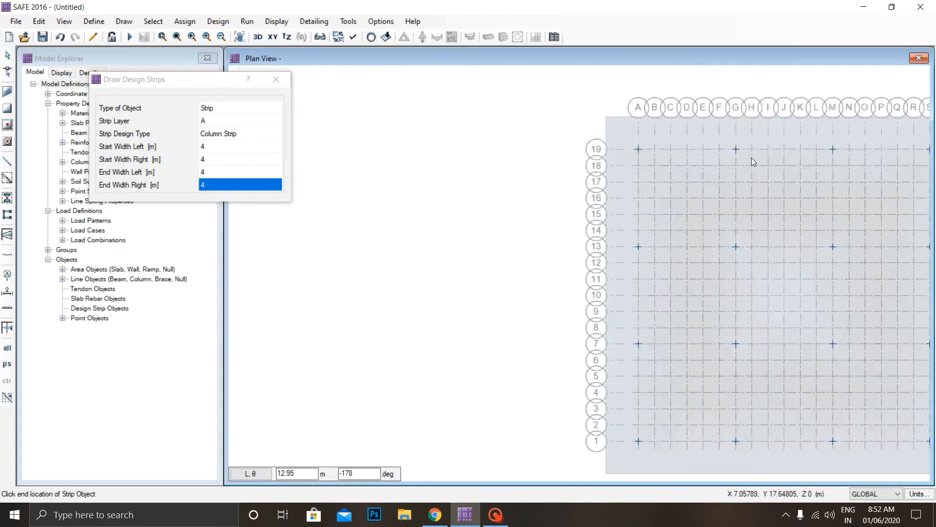
scroll(751, 157, down, 3)
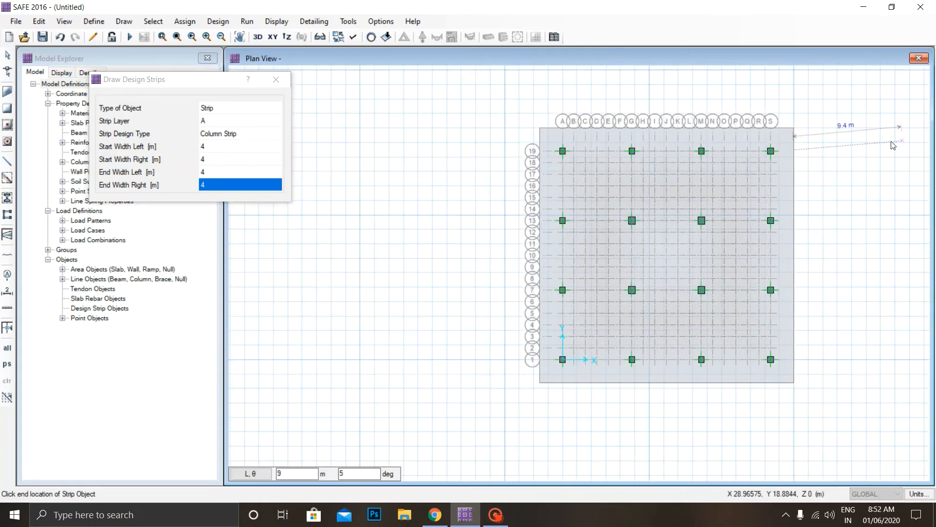
click(887, 144)
key(Escape)
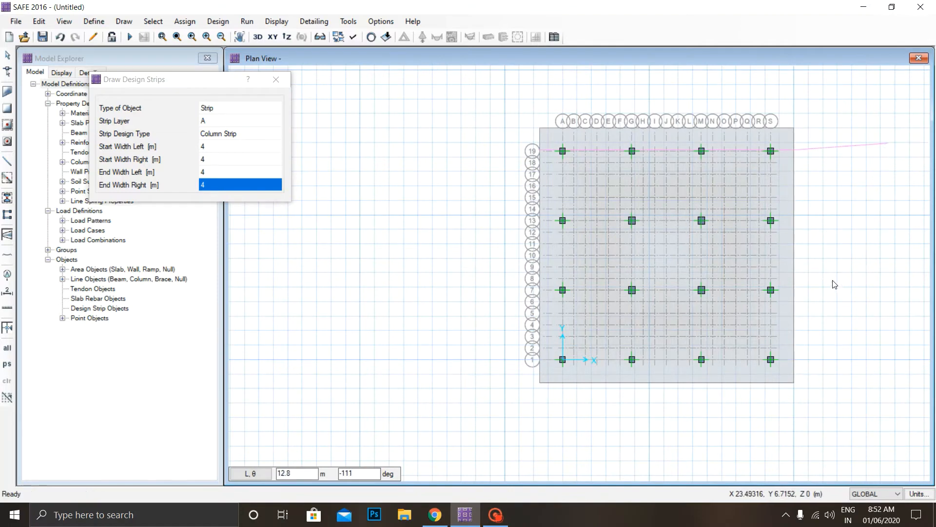
key(Escape)
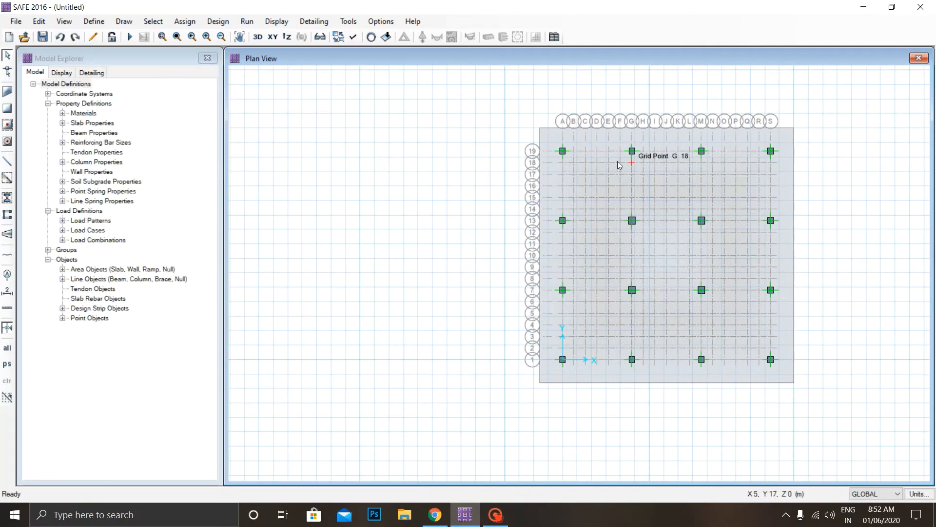
Draw a layer A column strip with 4 m widths along grid line 19 from edge to edge of the mat.
scroll(618, 161, up, 3)
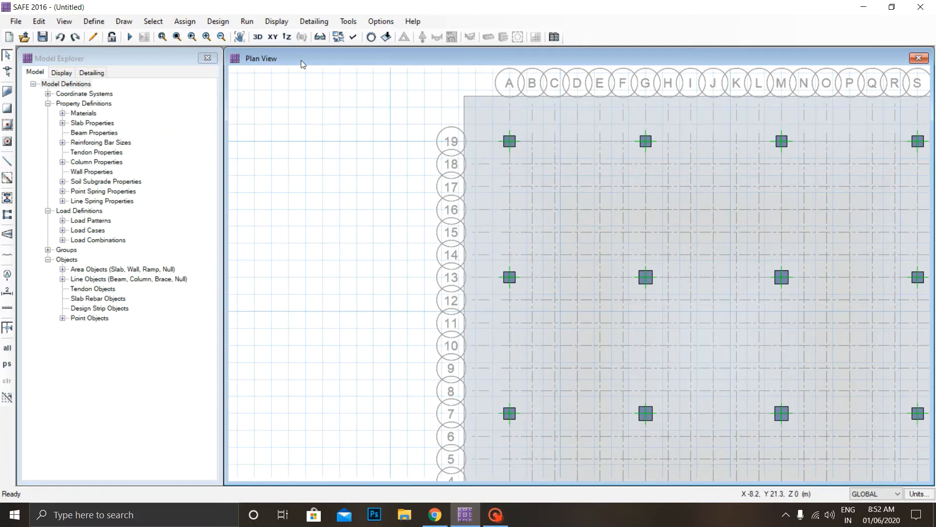
click(125, 22)
click(127, 24)
click(126, 22)
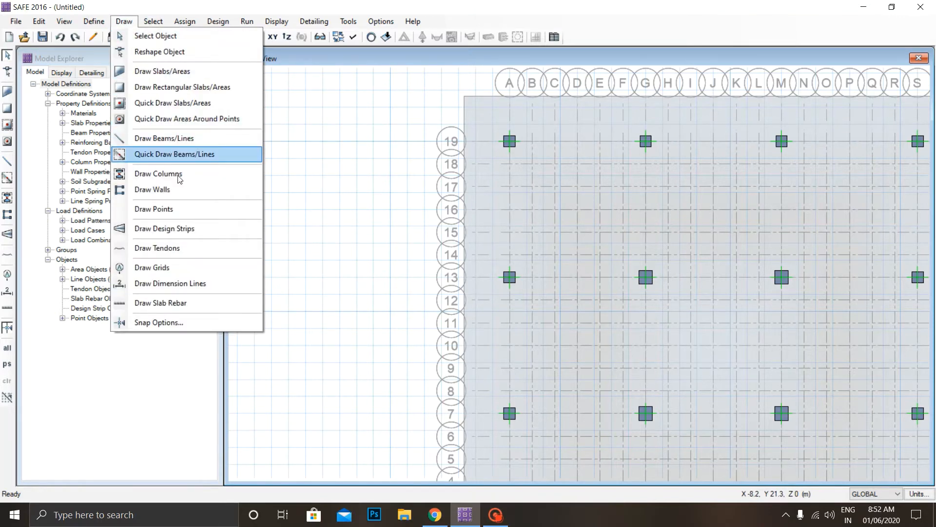
click(178, 229)
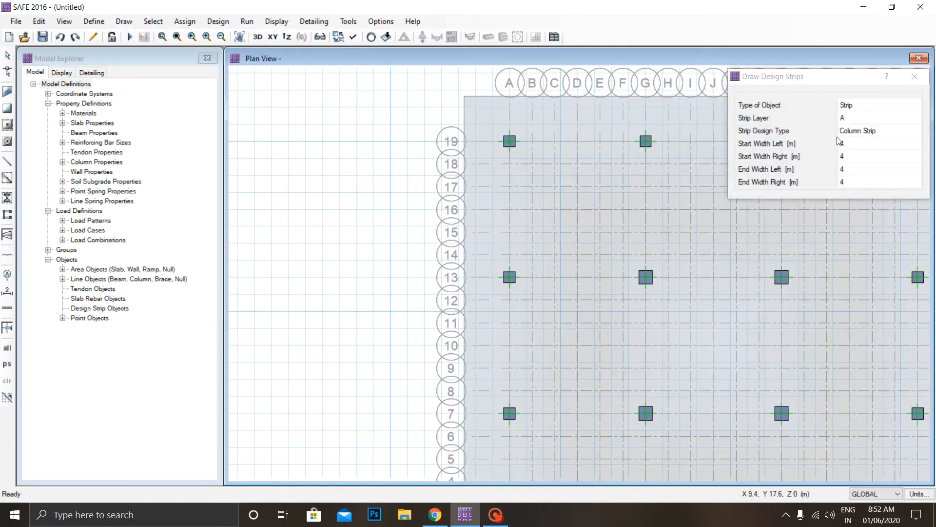
click(832, 89)
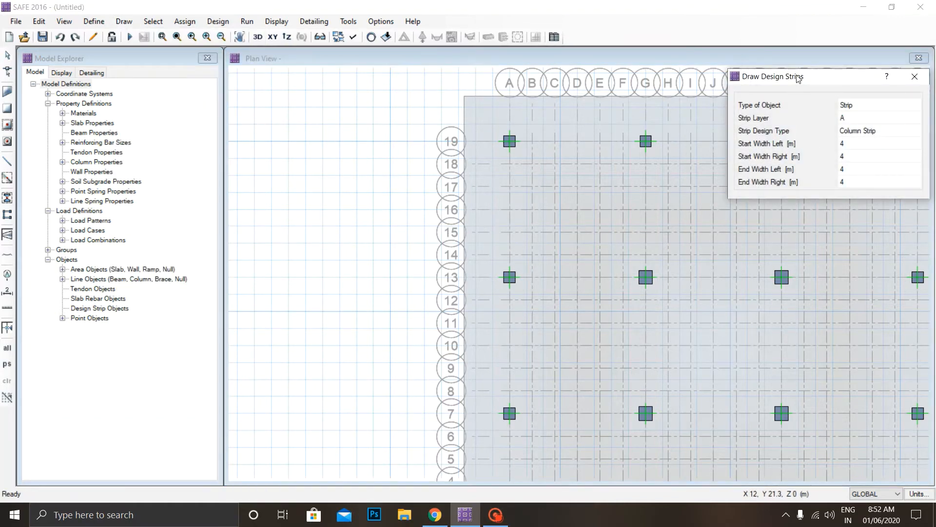
mouse_move(798, 76)
mouse_down()
mouse_move(126, 143)
mouse_move(61, 117)
mouse_up()
scroll(630, 221, down, 3)
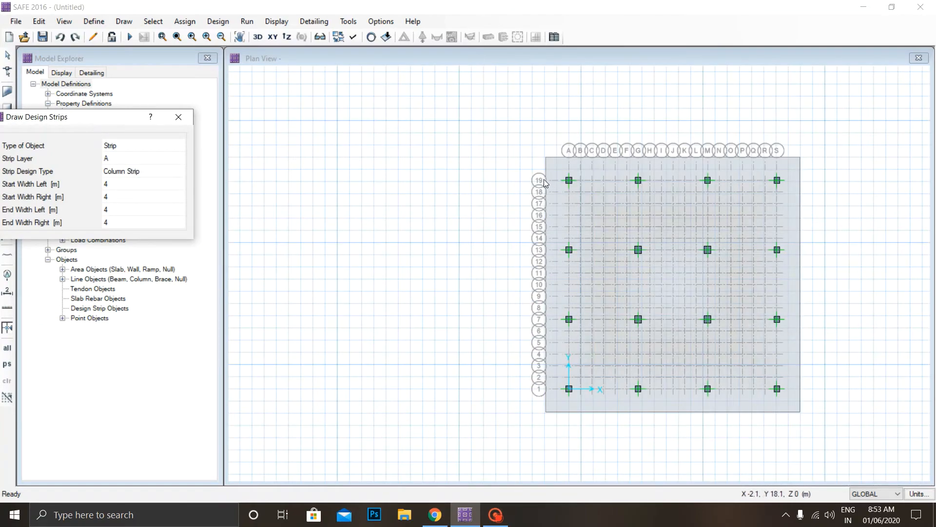
scroll(545, 179, up, 1)
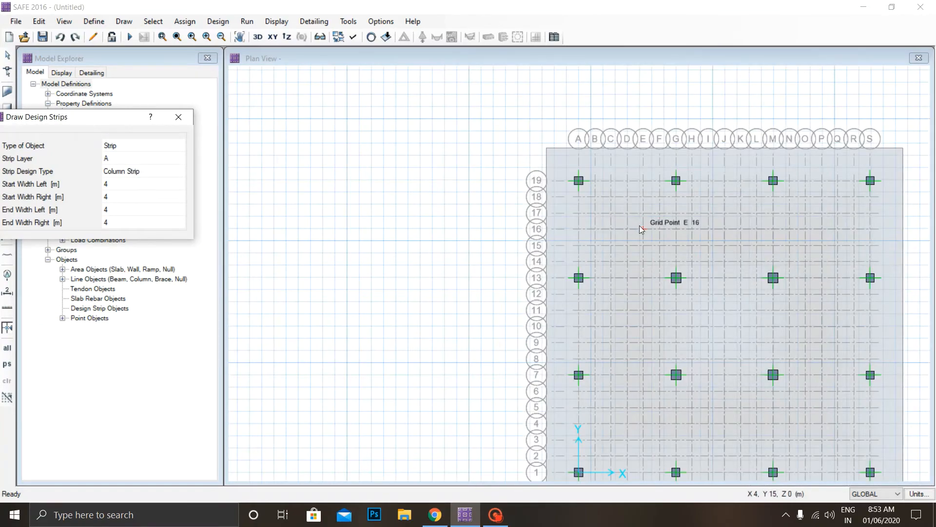
middle_drag(639, 224, 522, 178)
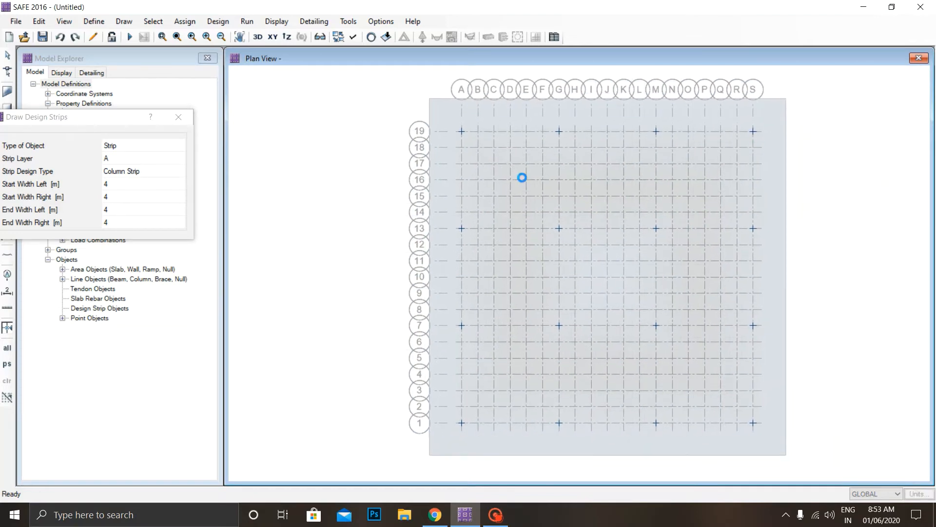
scroll(523, 178, up, 1)
scroll(485, 148, down, 1)
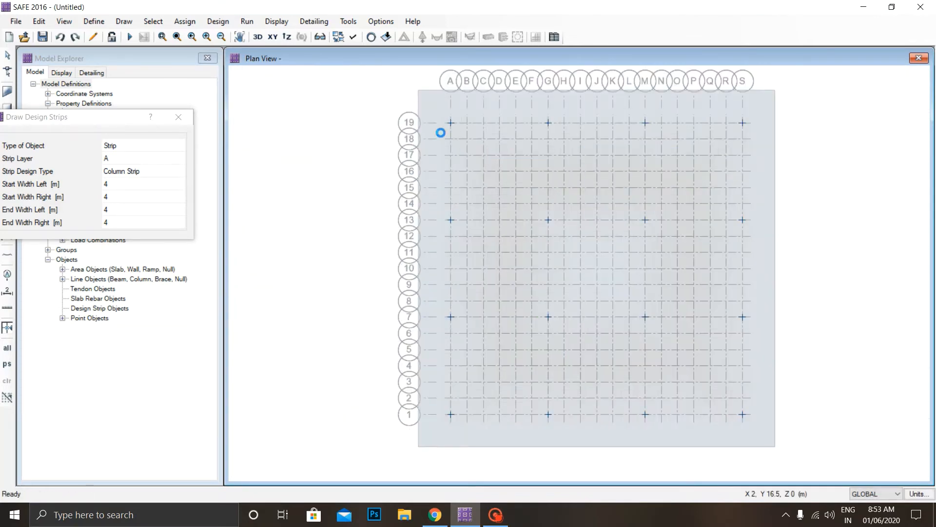
click(419, 123)
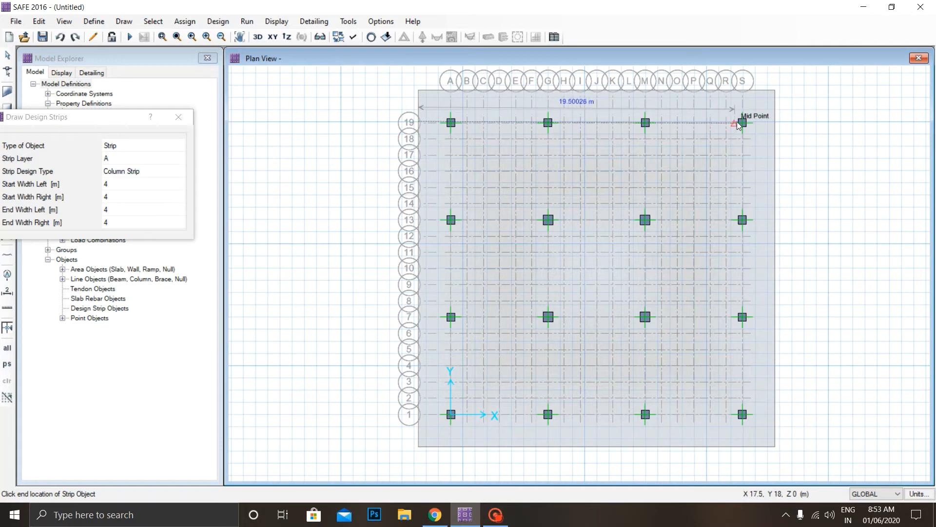
click(775, 122)
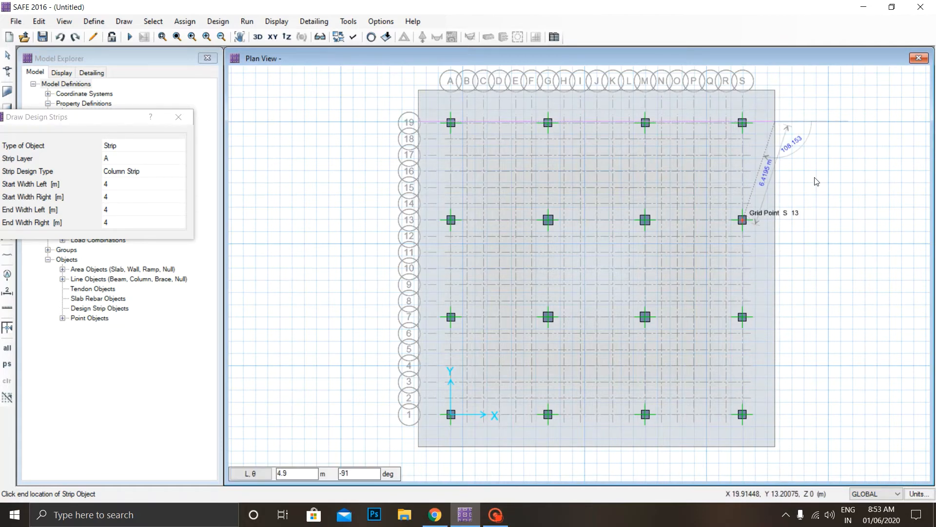
right_click(829, 158)
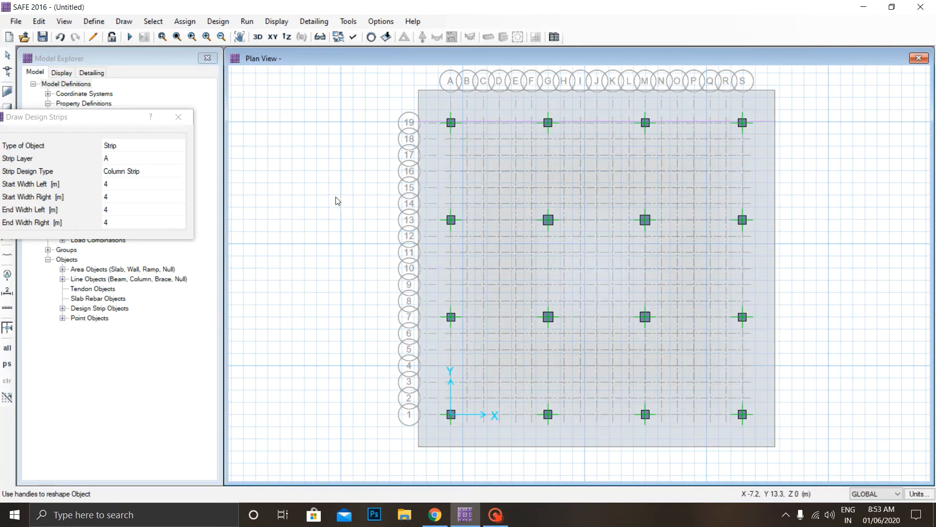
Draw a layer A column strip along grid line 13 across the full width of the mat.
click(419, 219)
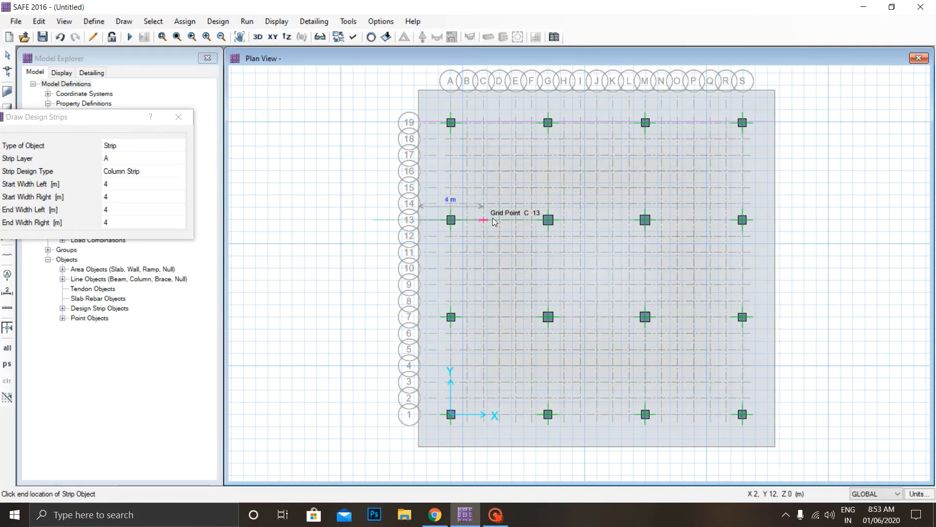
click(775, 220)
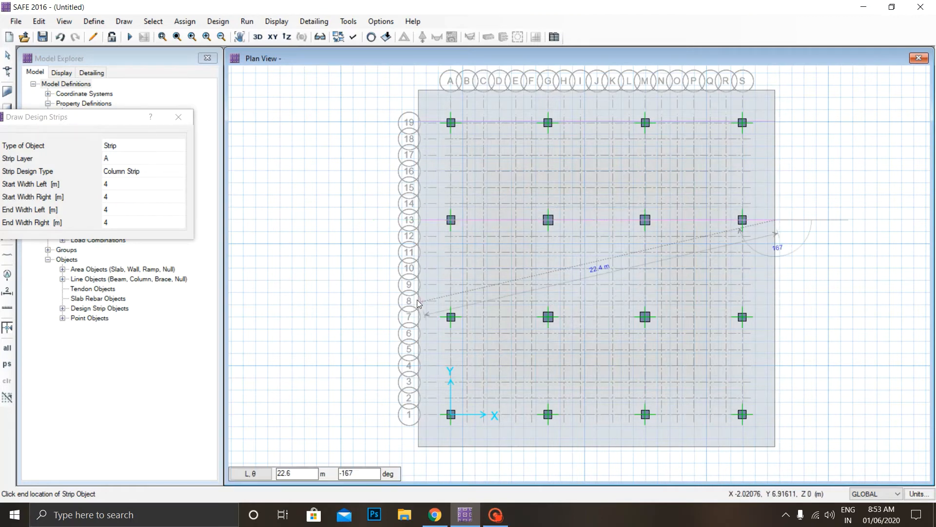
key(Escape)
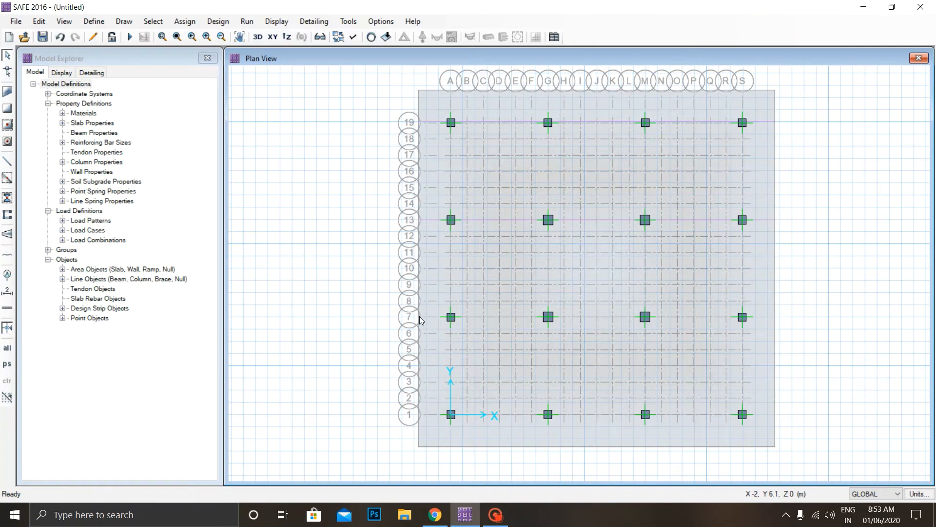
Resume drawing design strips for the layer A column strip along grid line 7.
click(420, 316)
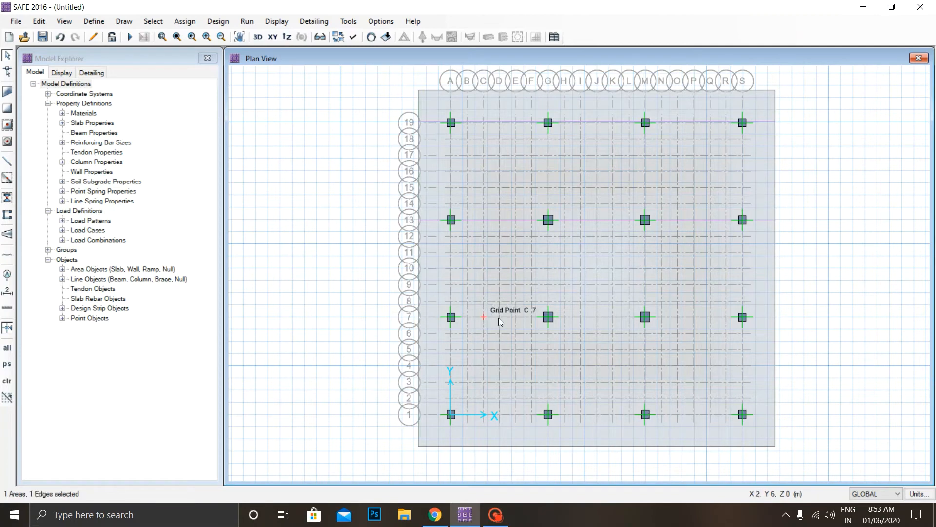
click(124, 21)
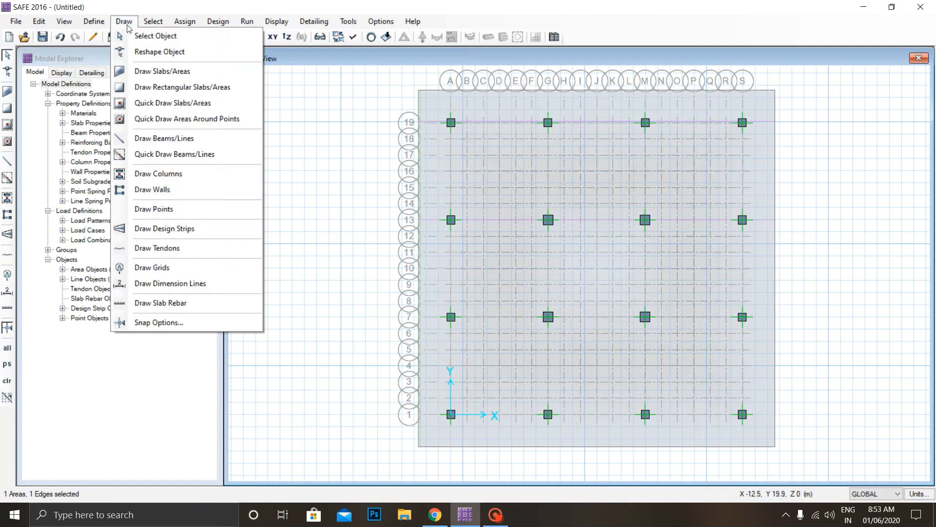
click(165, 228)
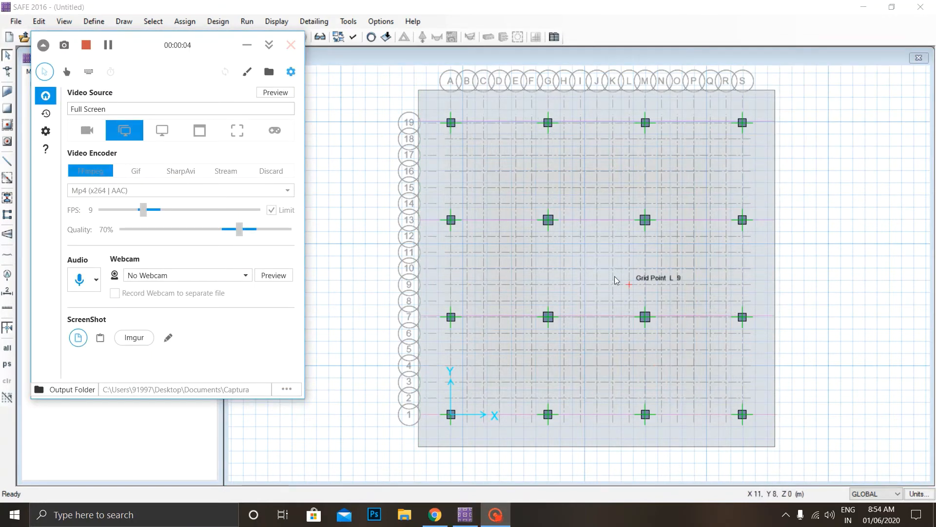
click(248, 47)
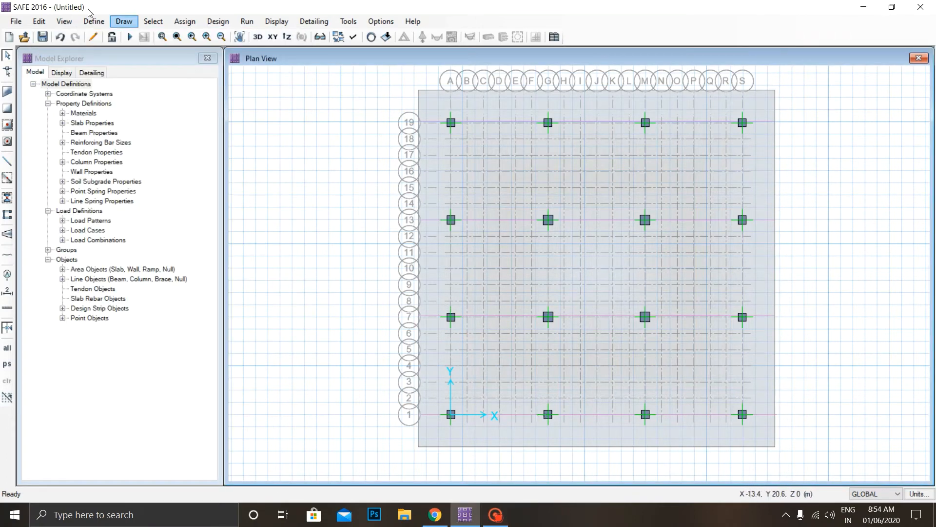
Start drawing design strips again and set the strip layer to B for column strips.
click(100, 23)
mouse_move(124, 22)
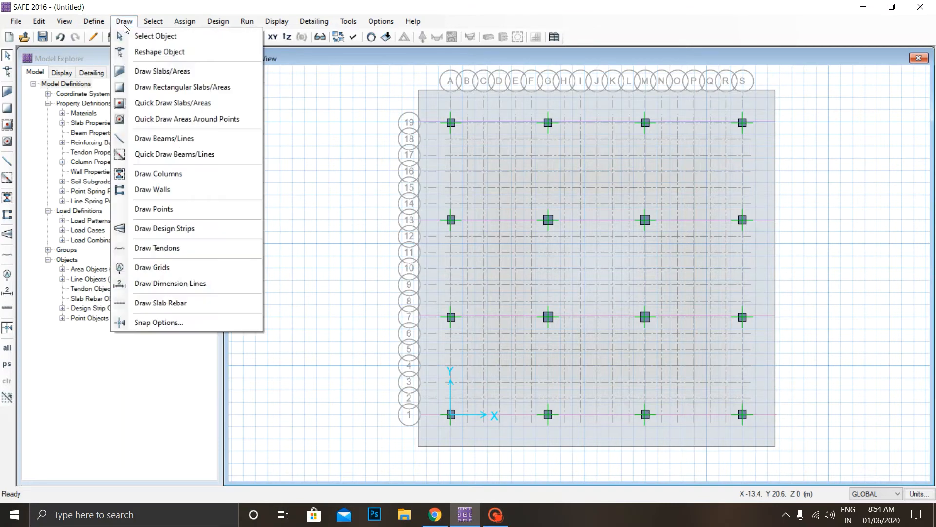
click(175, 236)
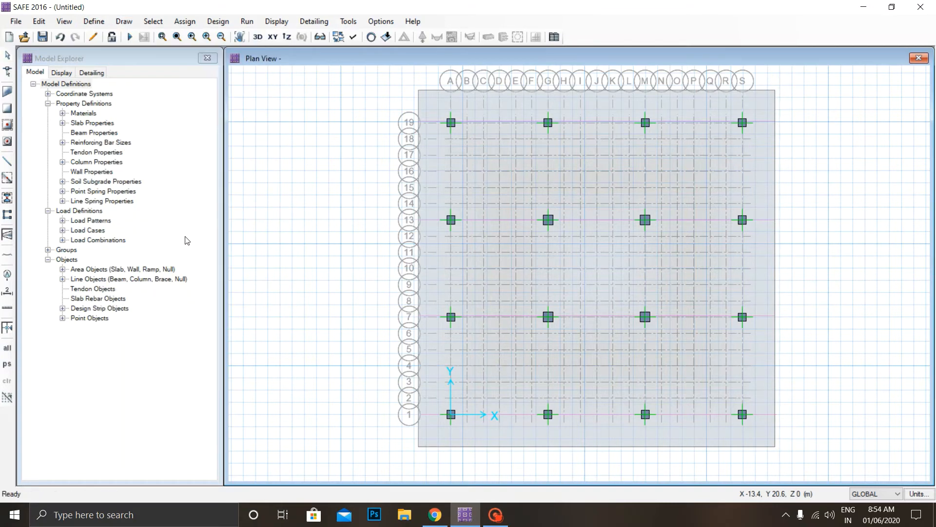
click(814, 119)
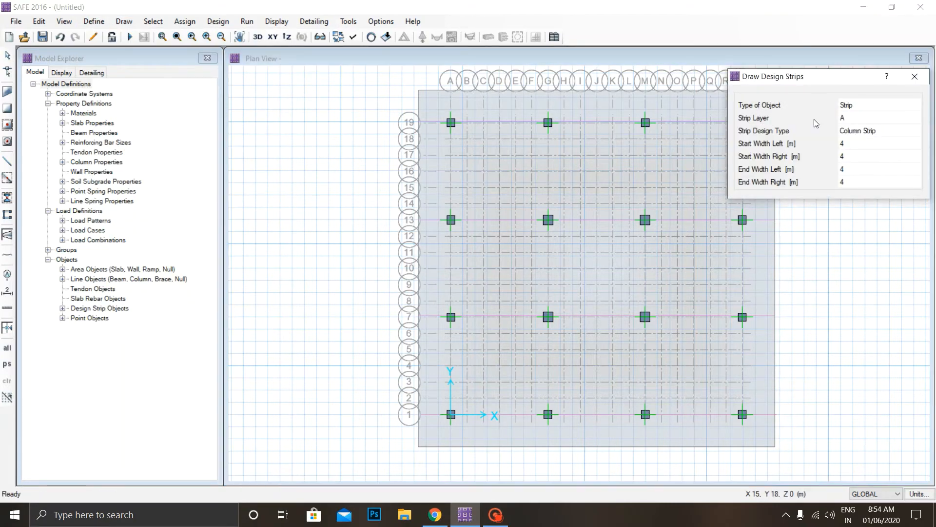
click(860, 118)
click(874, 119)
click(874, 142)
mouse_move(828, 78)
mouse_down()
mouse_move(739, 102)
mouse_move(73, 95)
mouse_up()
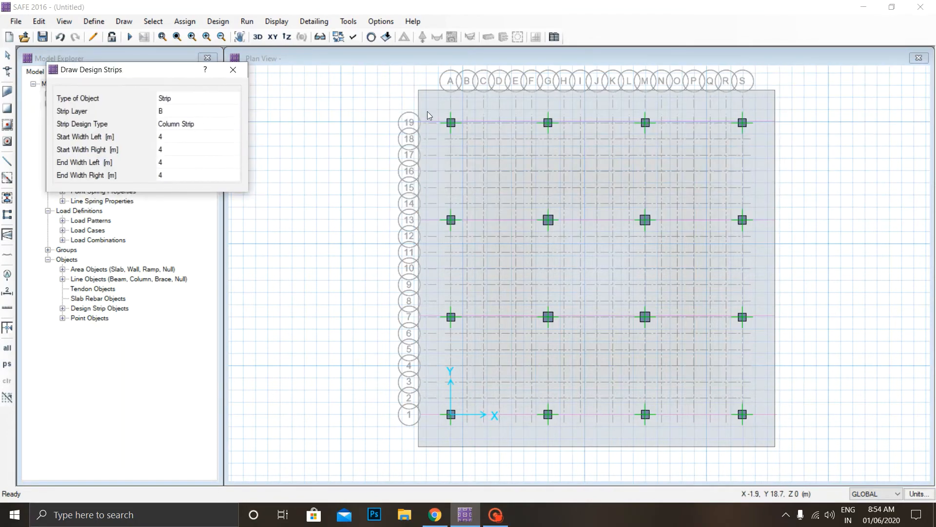
Try to draw a layer B column strip along grid line A over the full height of the mat.
click(452, 91)
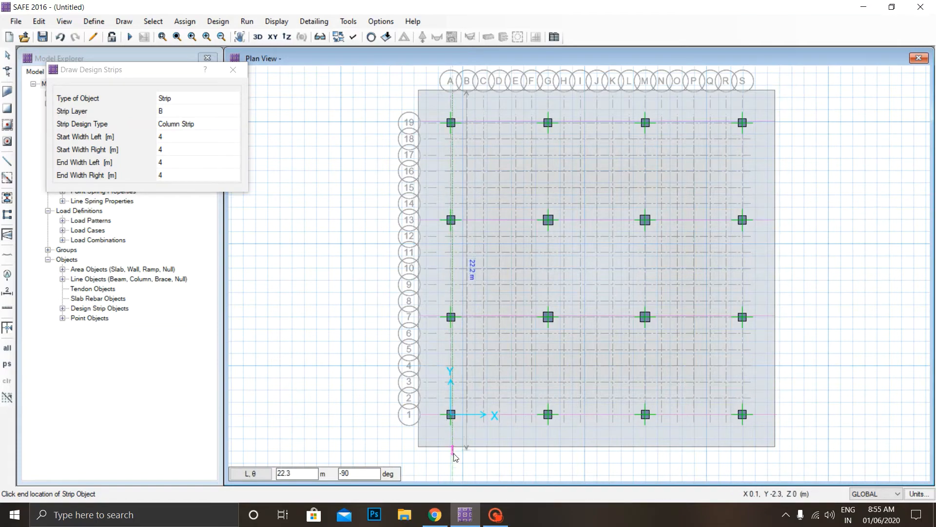
scroll(457, 436, up, 3)
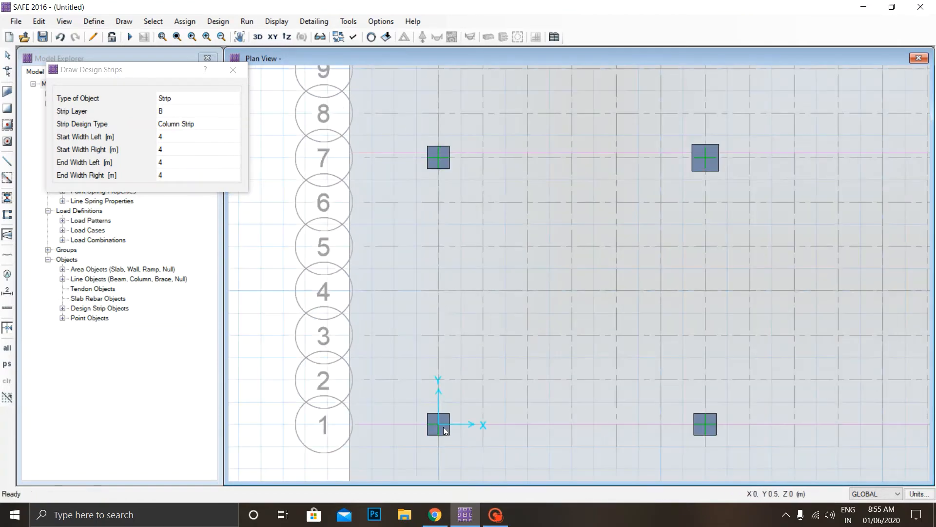
key(Escape)
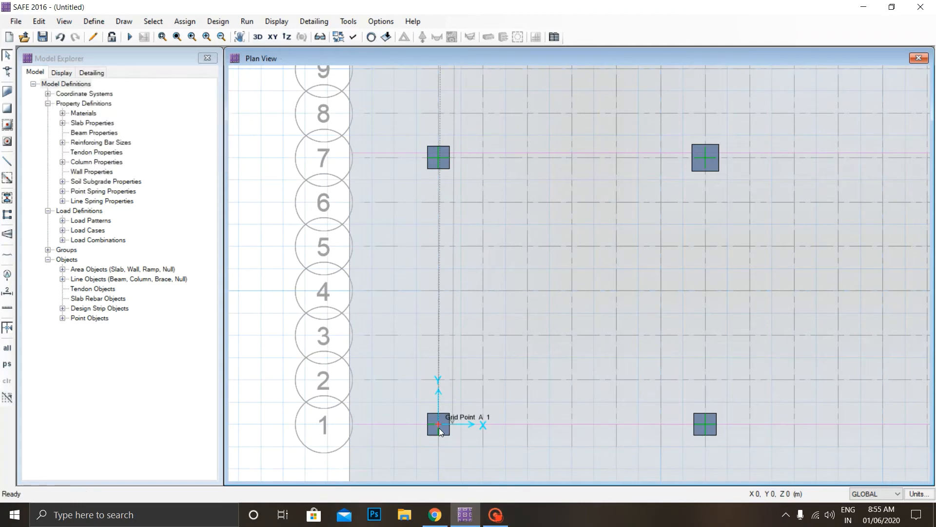
scroll(451, 323, down, 3)
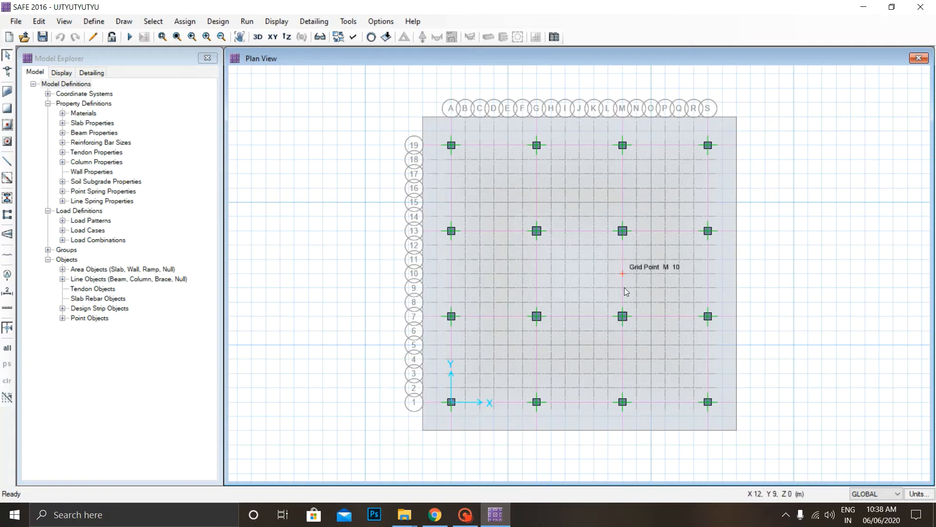
Assign the SOIL subgrade property to the whole mat slab as its support.
click(528, 209)
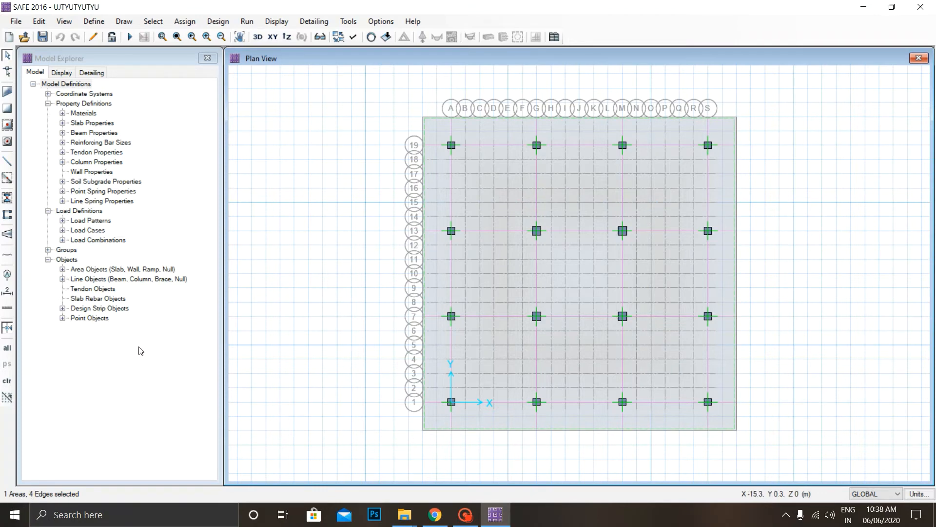
click(185, 21)
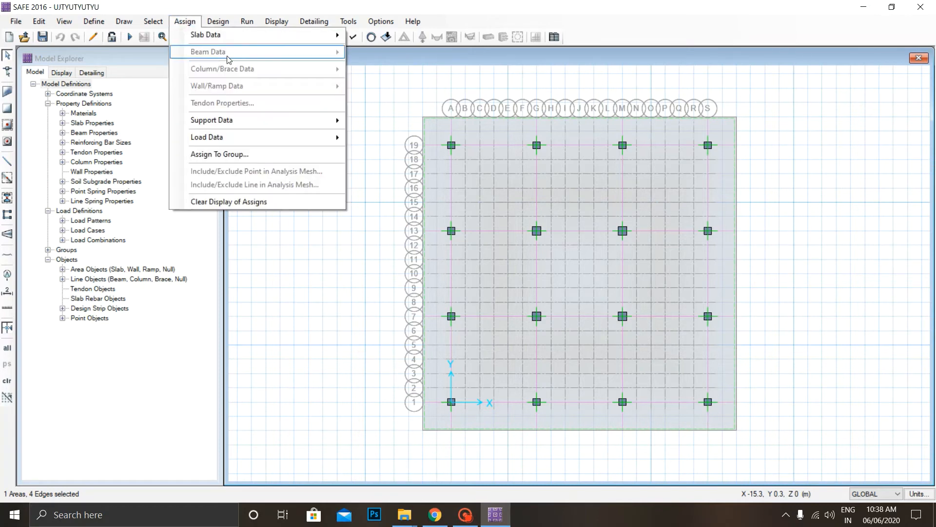
mouse_move(282, 126)
click(426, 121)
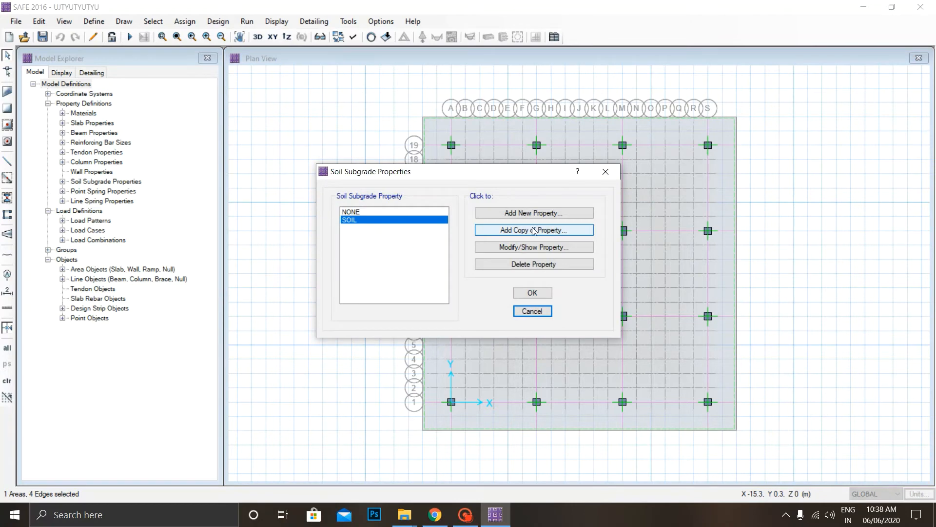
click(535, 297)
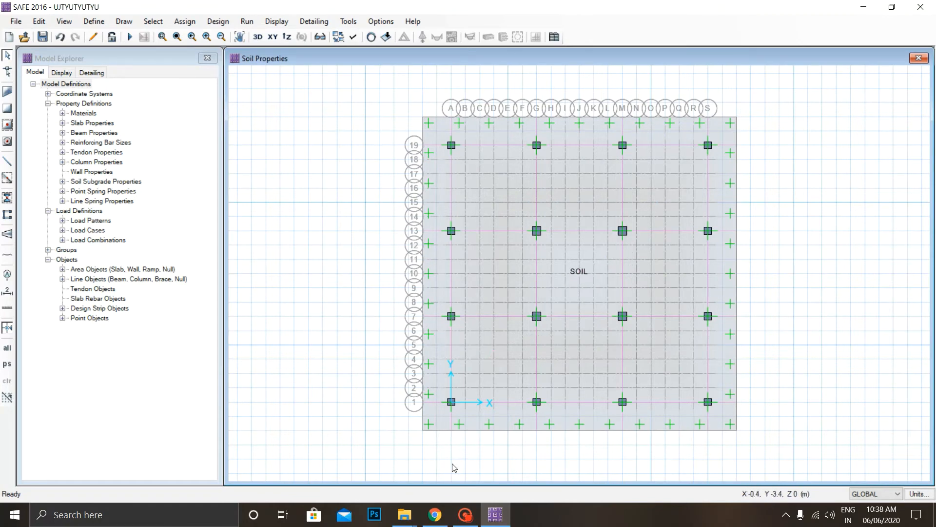
Assign a DEAD gravity point load of 1850 kN at grid point A-1, with a 500 by 500 mm punching shear load size.
click(470, 218)
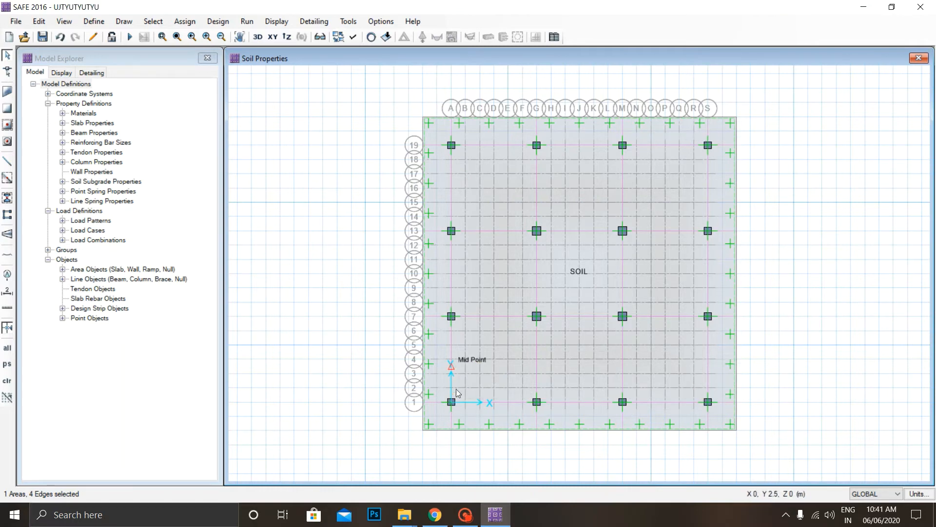
click(464, 431)
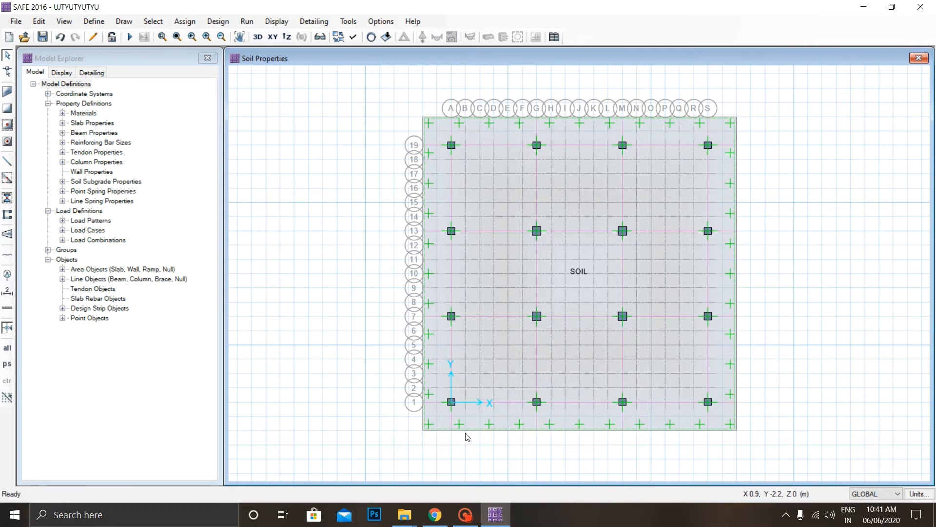
click(451, 402)
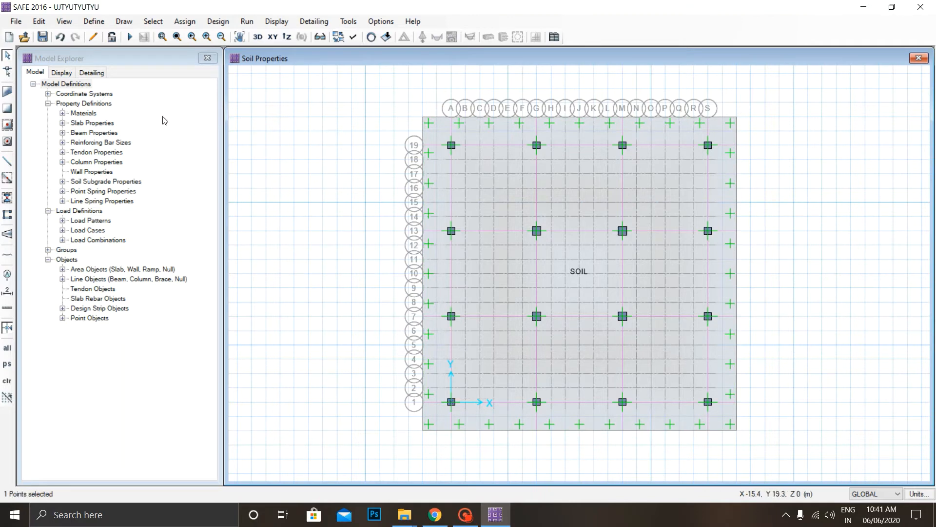
click(185, 21)
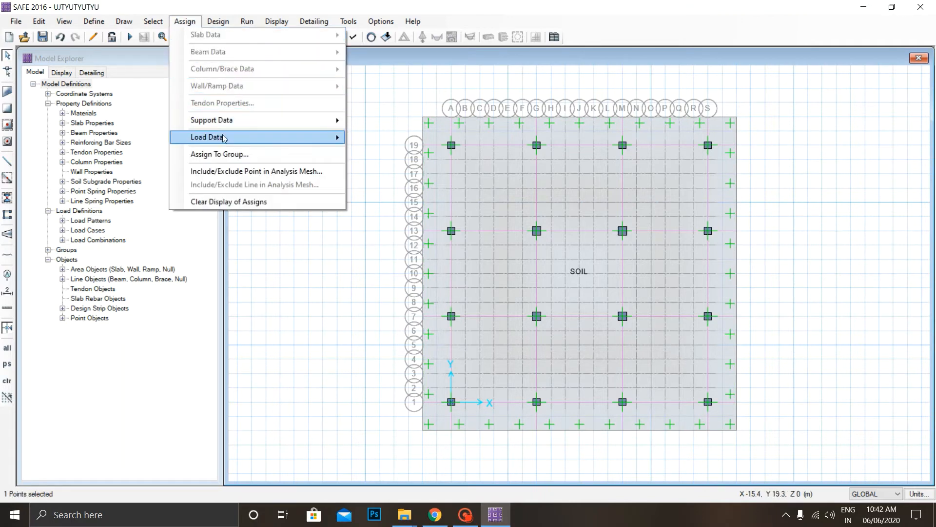
mouse_move(224, 137)
click(389, 200)
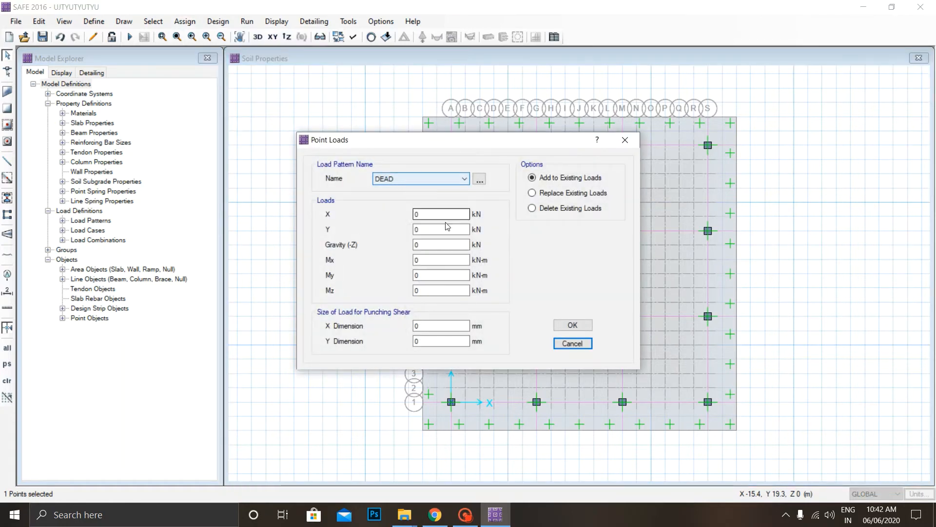
double_click(418, 245)
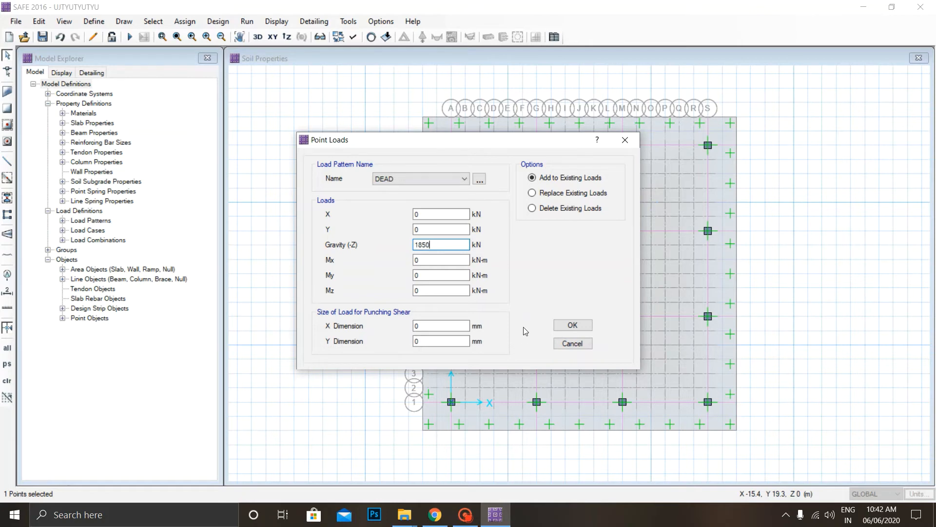
drag(426, 327, 340, 331)
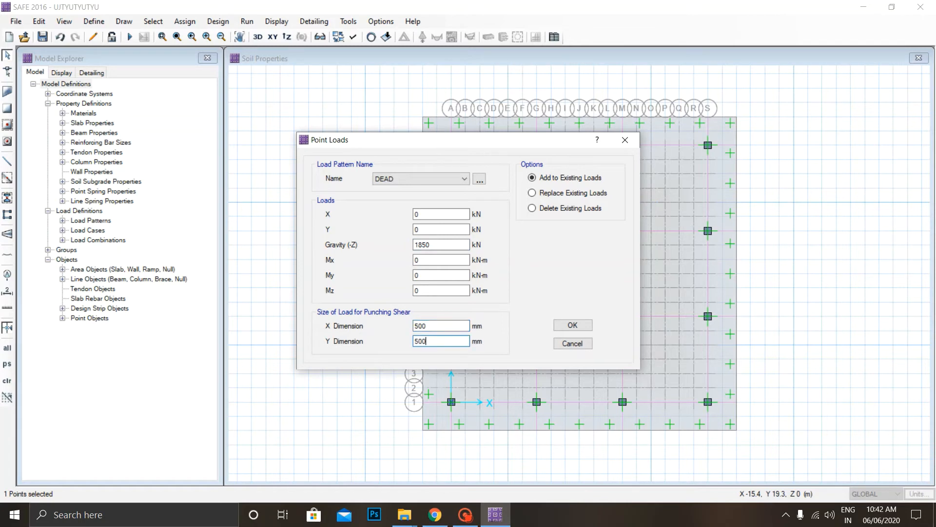
click(570, 325)
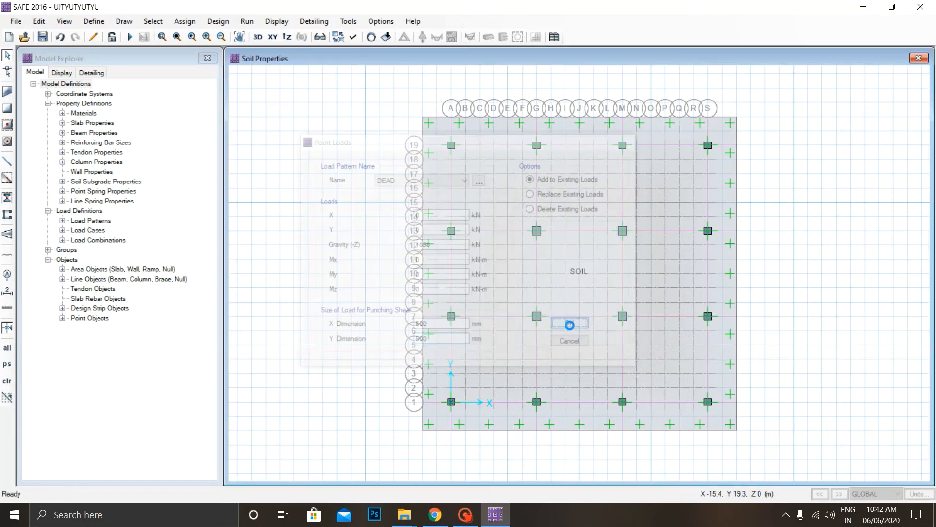
Add a LIVE gravity point load of 797.6 kN at grid point A-1, keeping the 500 by 500 mm load size.
click(453, 403)
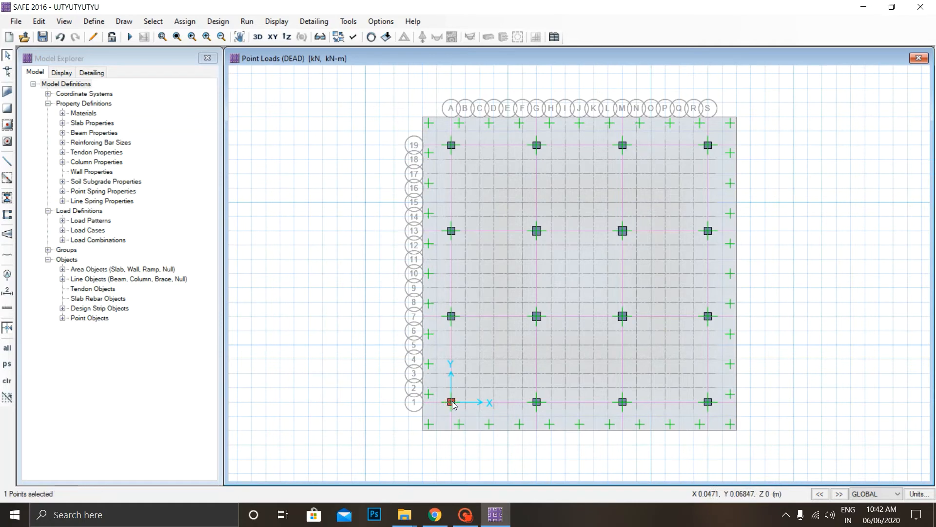
click(180, 25)
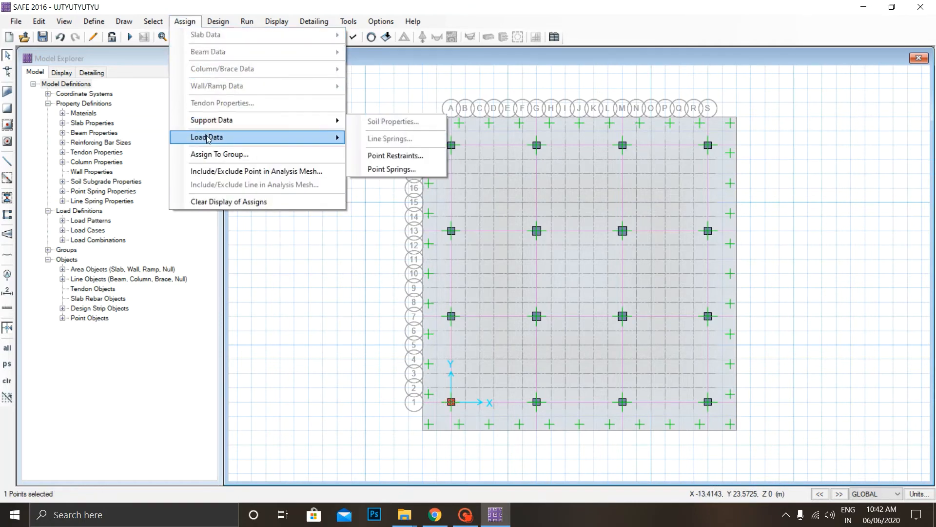
mouse_move(207, 138)
click(405, 199)
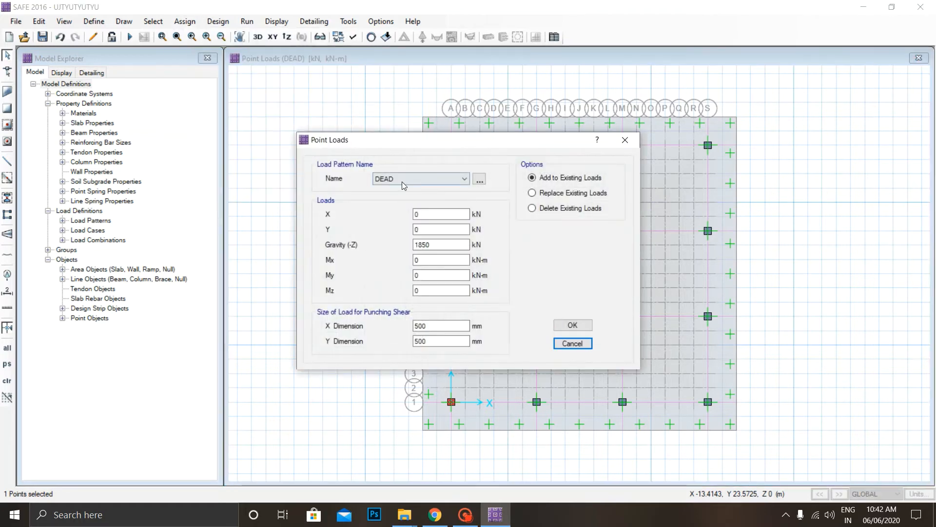
click(402, 182)
click(402, 196)
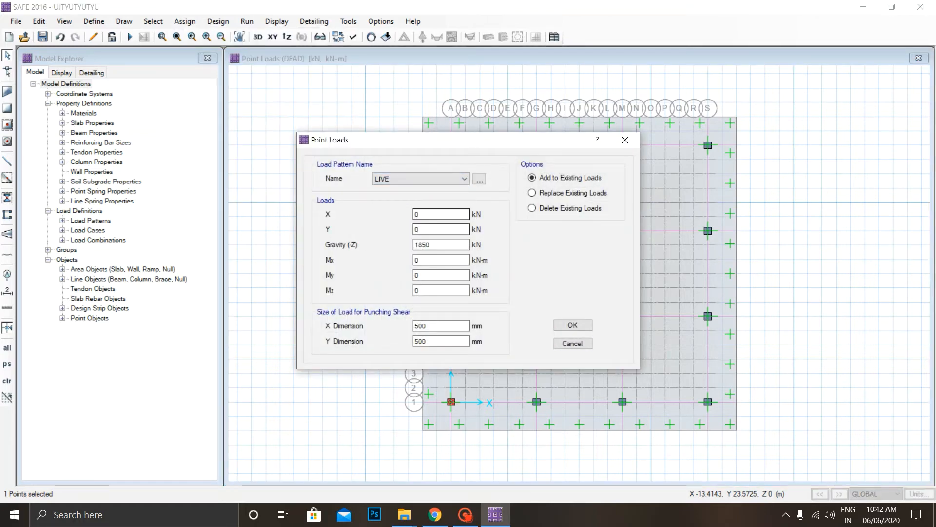
drag(437, 245, 365, 247)
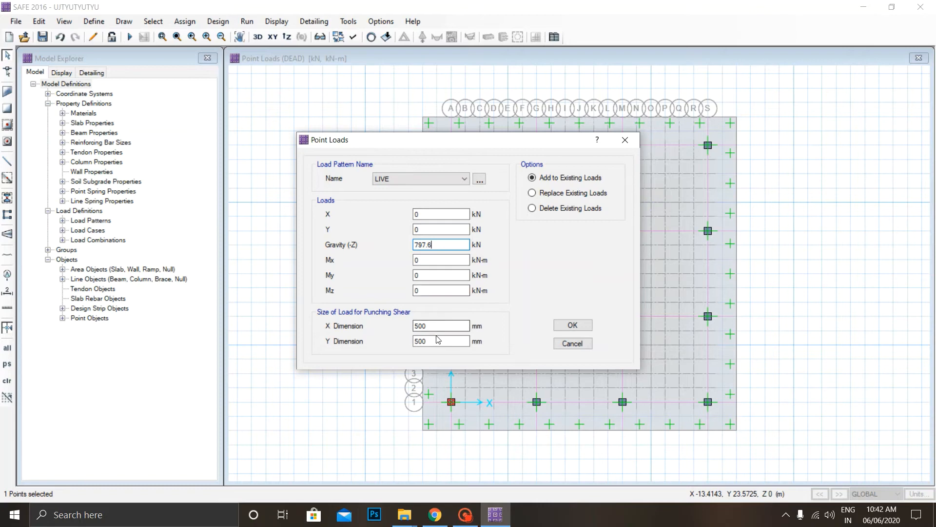
click(567, 330)
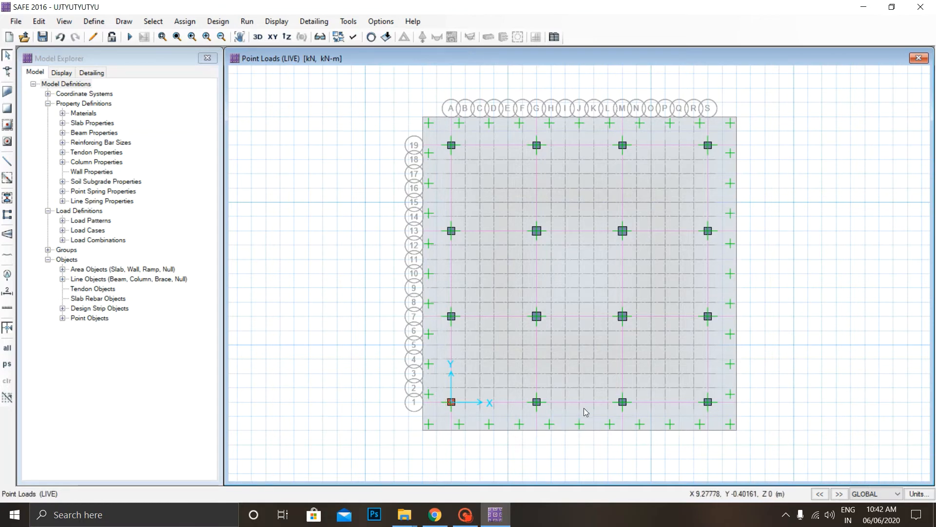
click(475, 202)
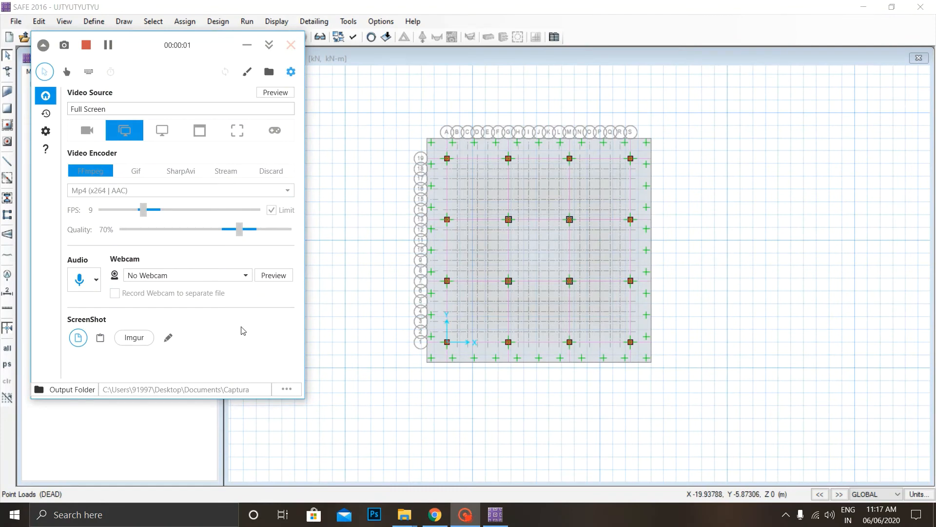
Set the rebar material in the mat slab's design overwrites to HYSD500.
click(362, 245)
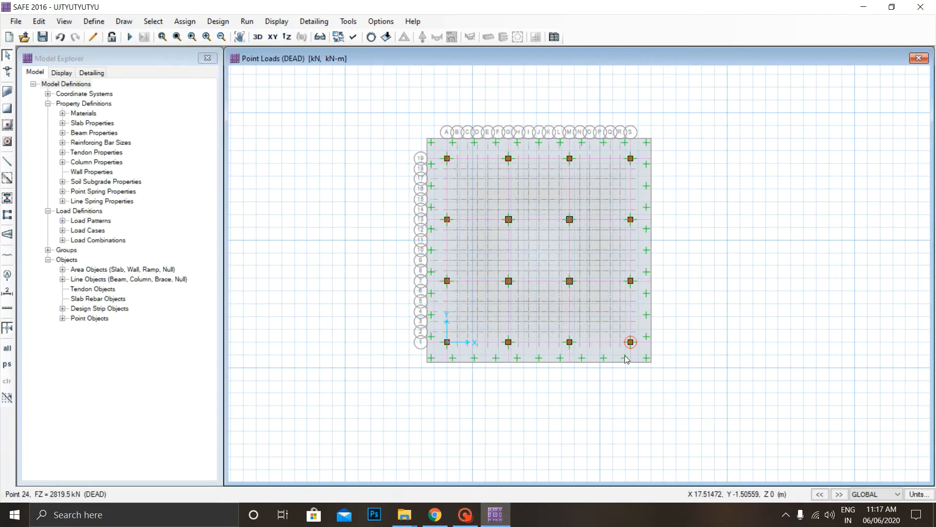
scroll(626, 357, up, 3)
middle_drag(545, 183, 631, 263)
scroll(633, 266, down, 2)
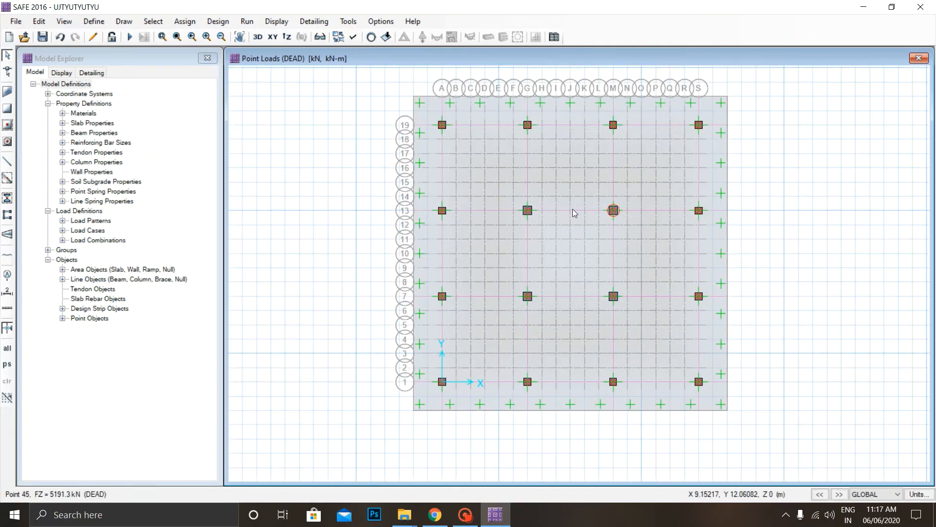
click(718, 251)
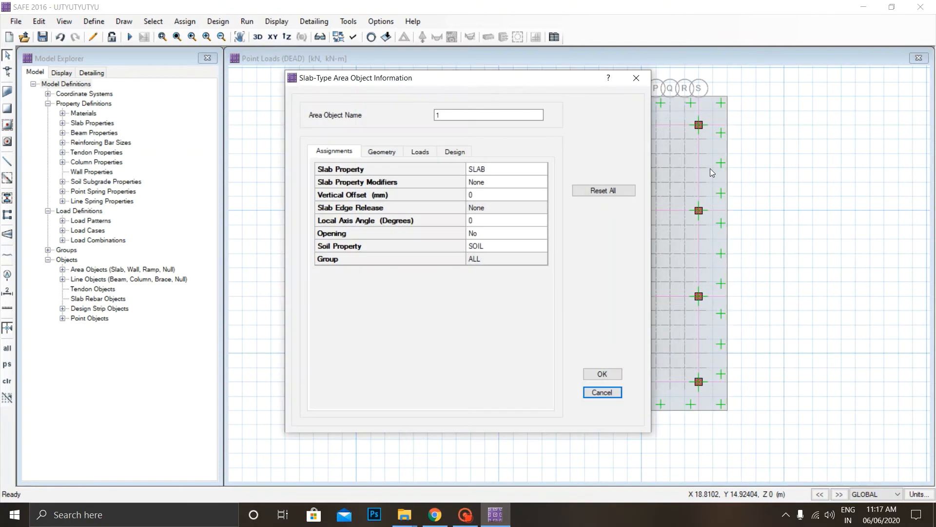
click(453, 151)
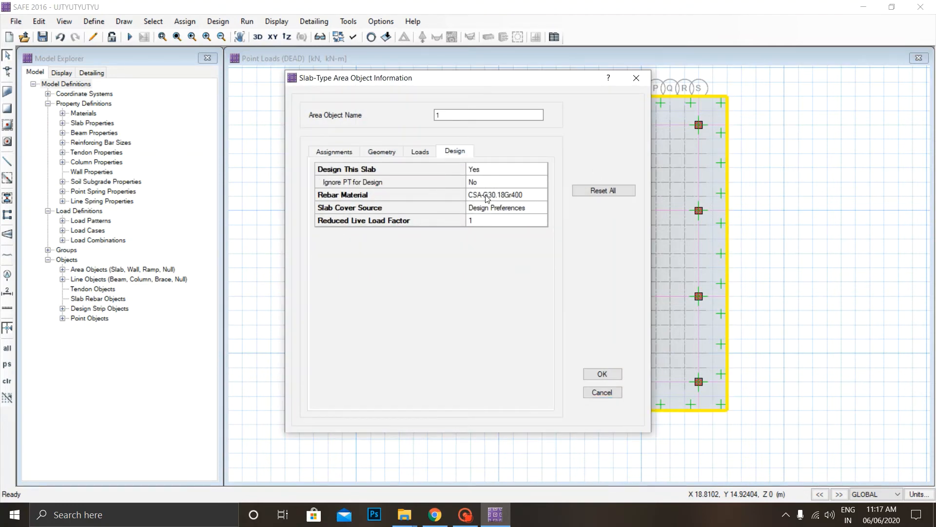
click(375, 195)
click(503, 148)
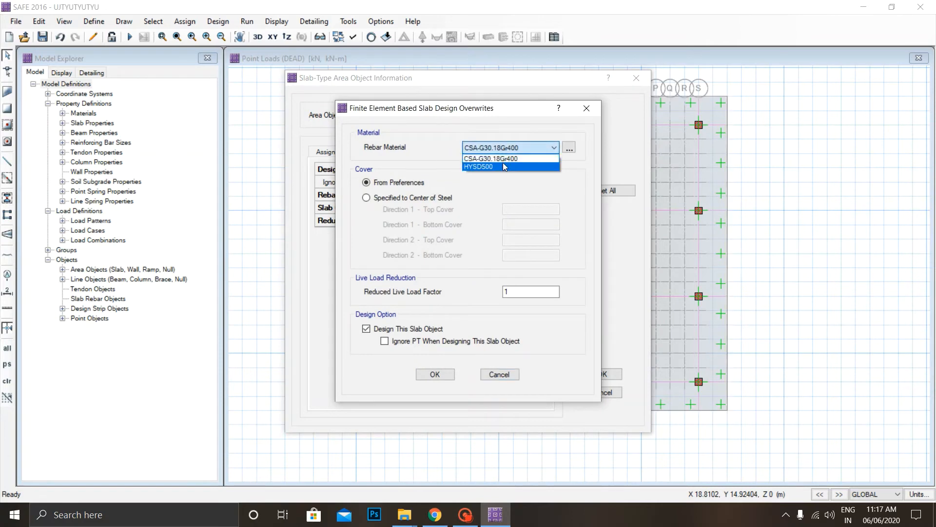
click(503, 166)
click(445, 375)
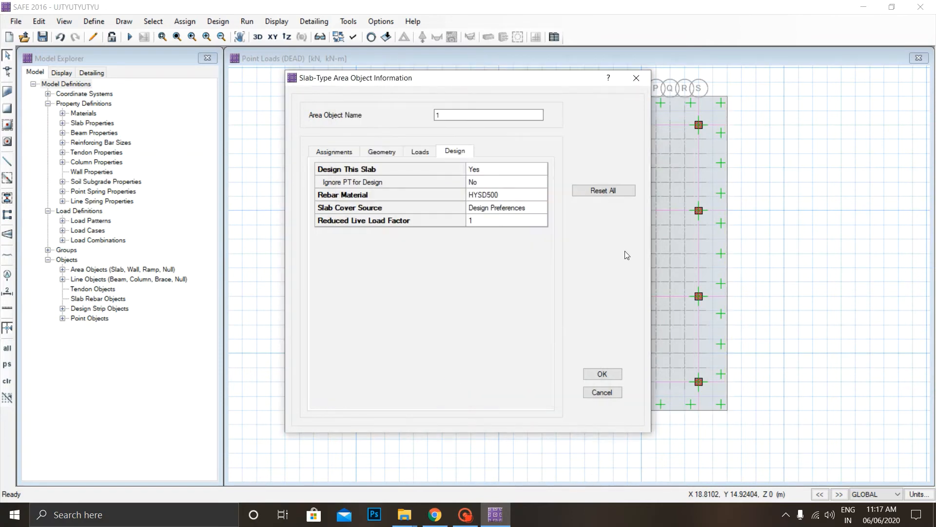
click(608, 375)
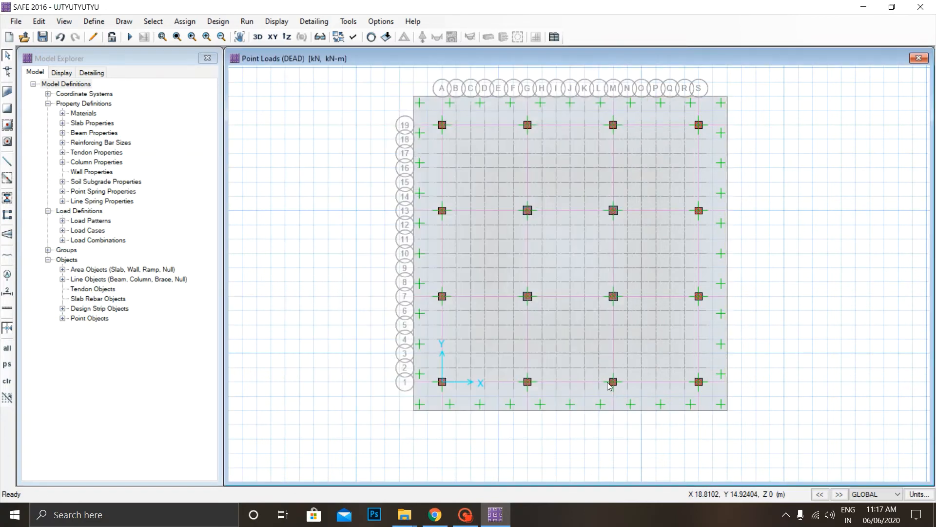
Set the rebar material of the layer A column strip along grid line 1 to HYSD500.
click(660, 382)
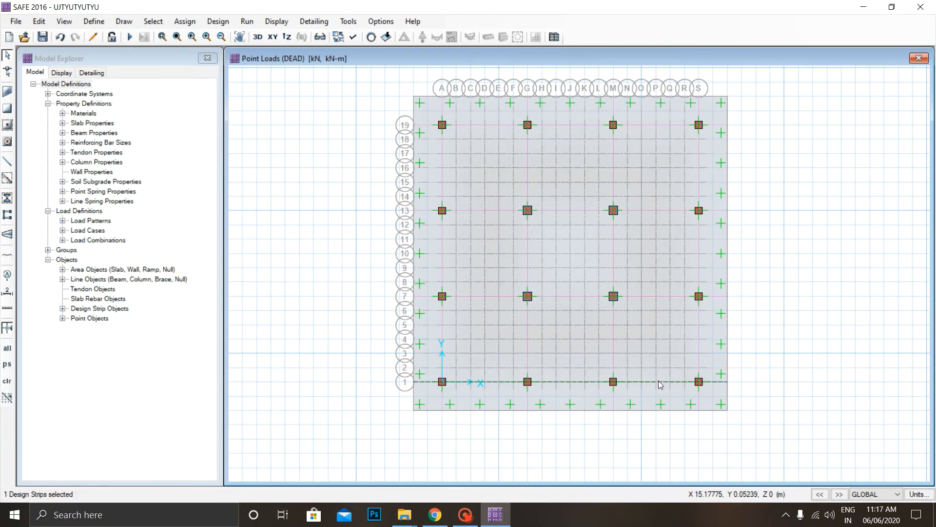
right_click(659, 381)
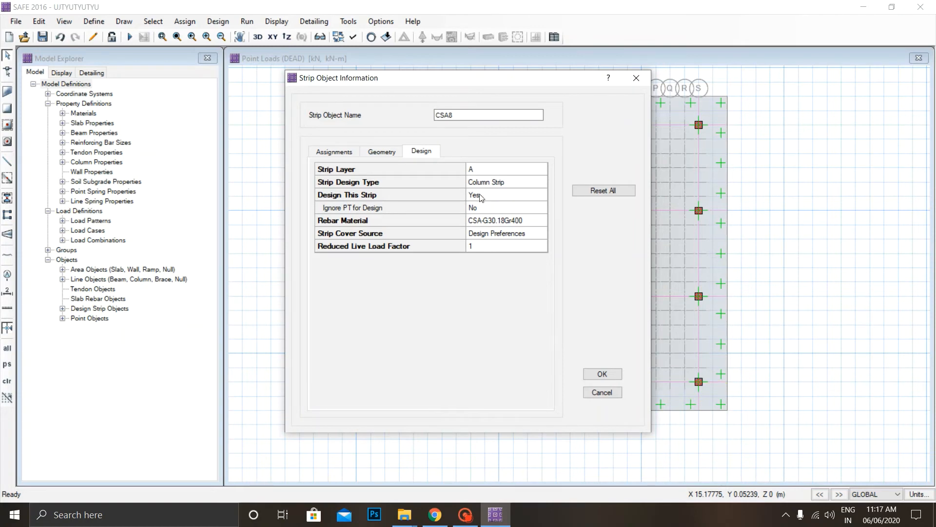
double_click(497, 220)
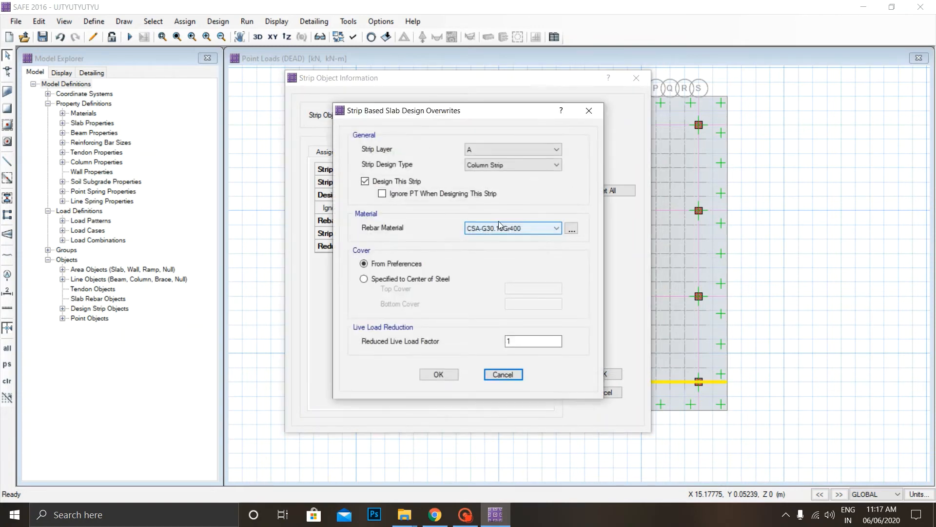
click(503, 228)
click(492, 249)
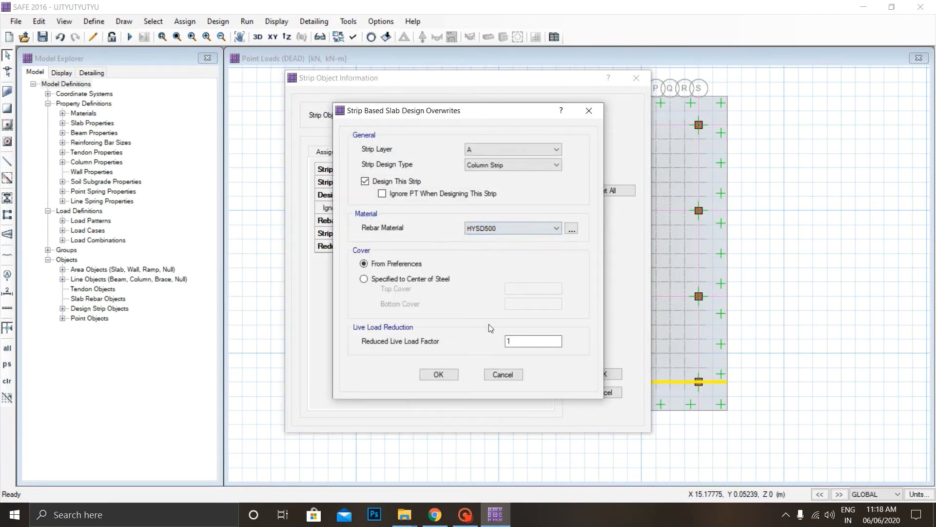
click(438, 374)
click(603, 374)
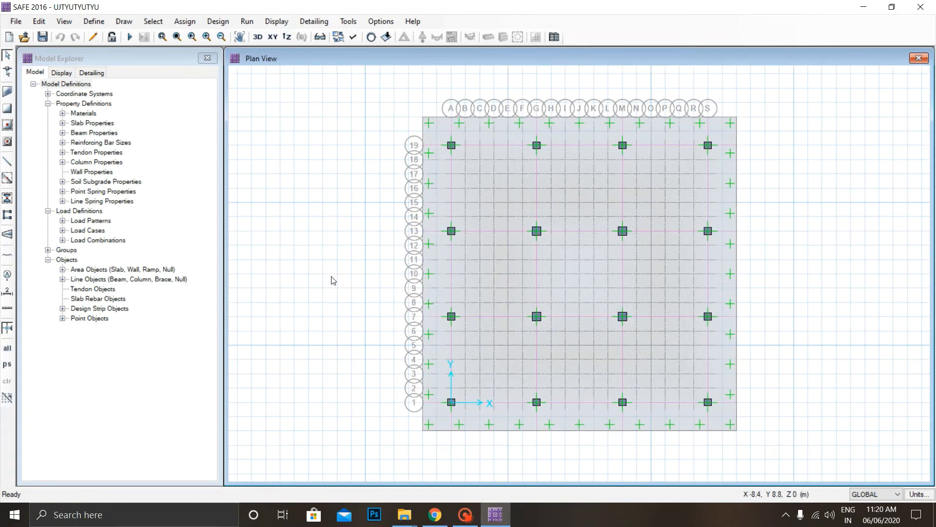
Run the analysis of the mat model, followed by the combined analysis and design run.
click(247, 22)
click(269, 37)
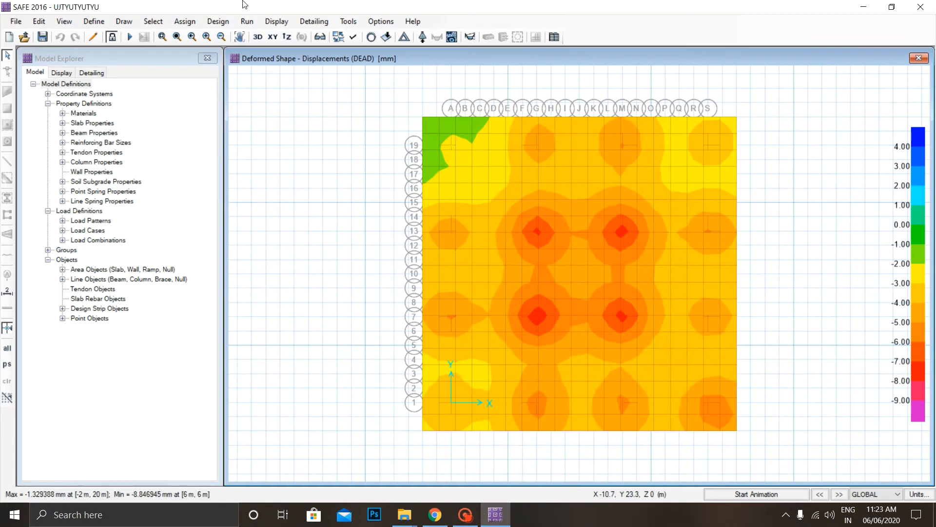
click(247, 22)
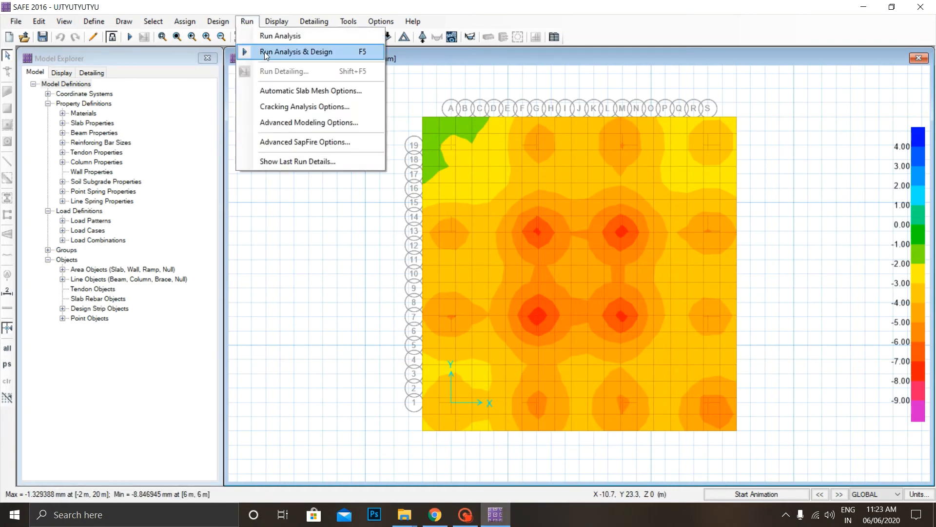
click(265, 52)
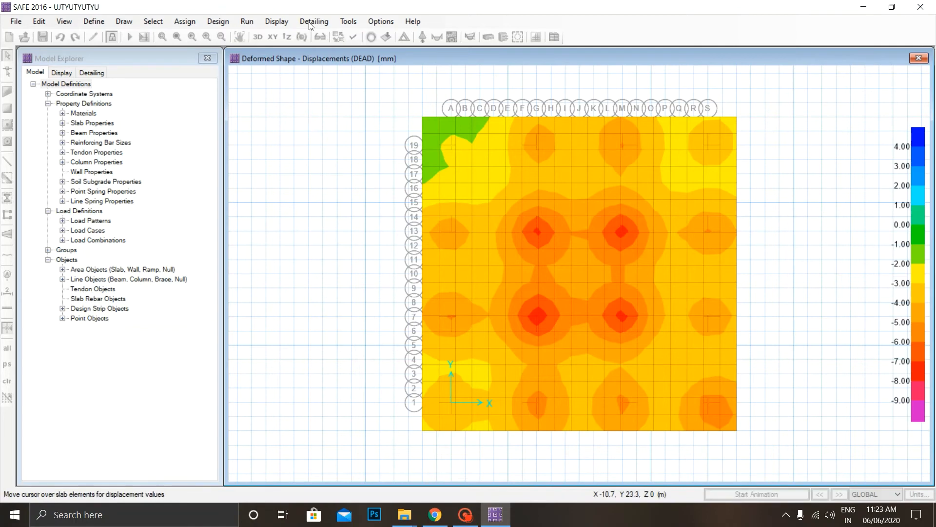
Display the punching shear design results to check the capacity ratios at the columns.
click(277, 22)
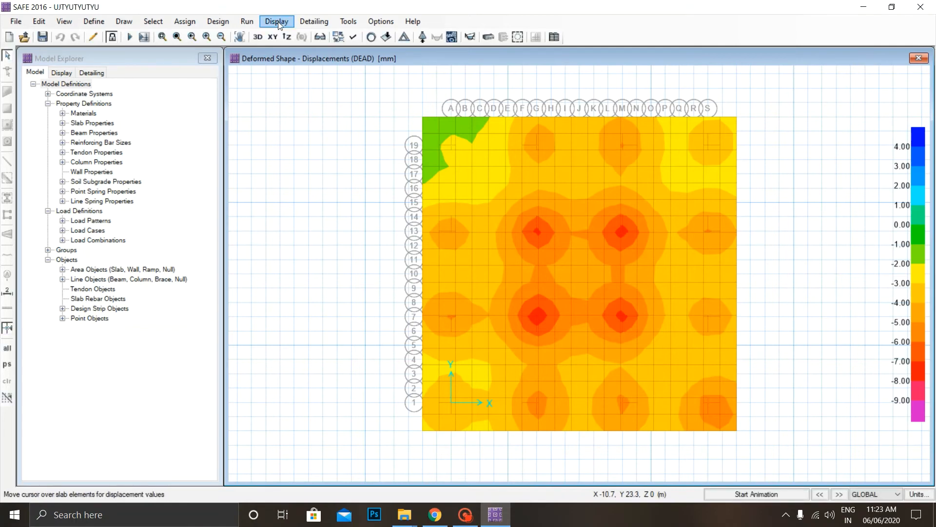
click(278, 21)
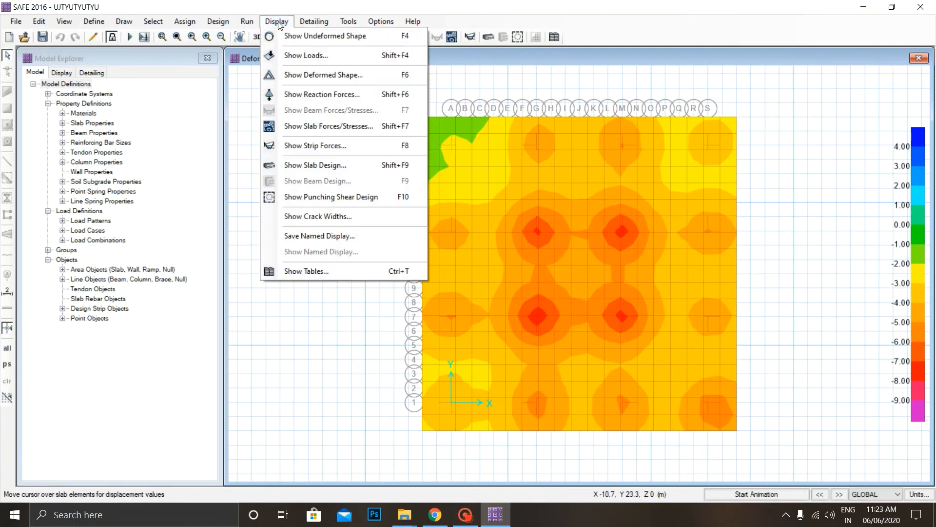
click(323, 197)
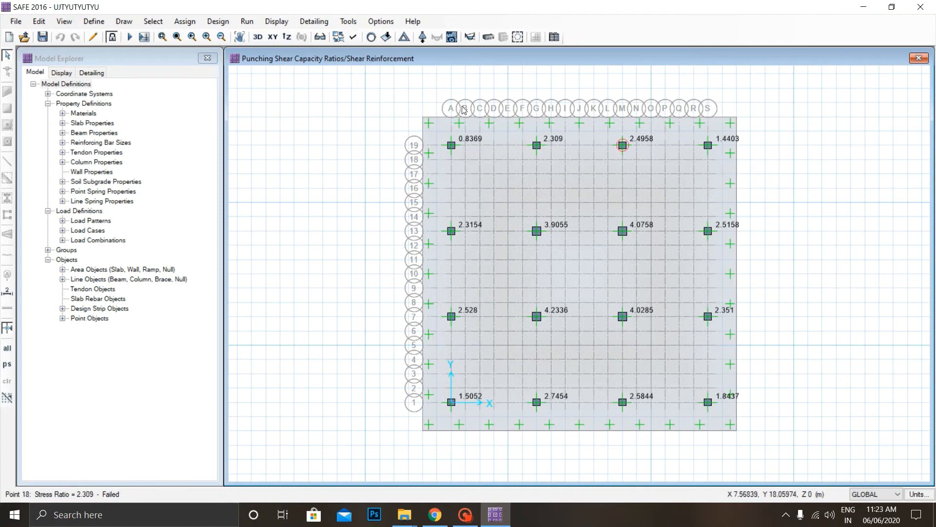
click(276, 21)
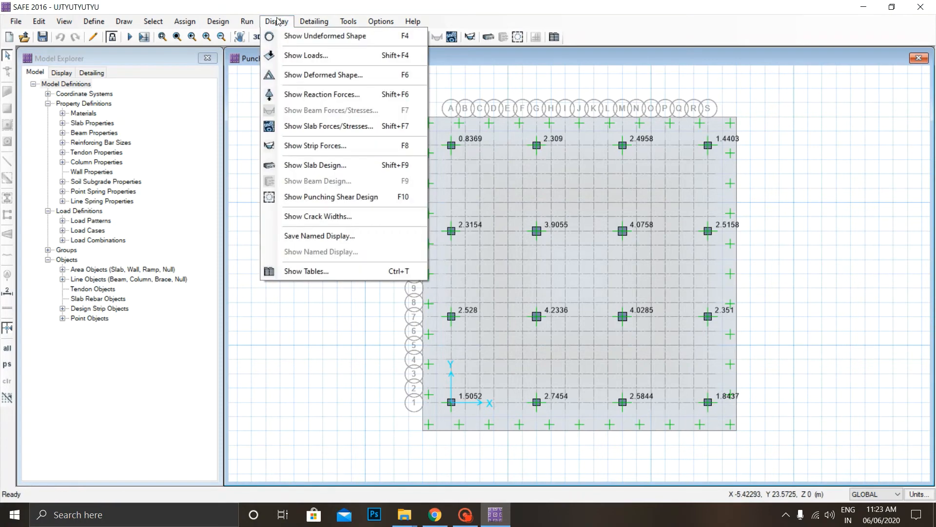
click(276, 21)
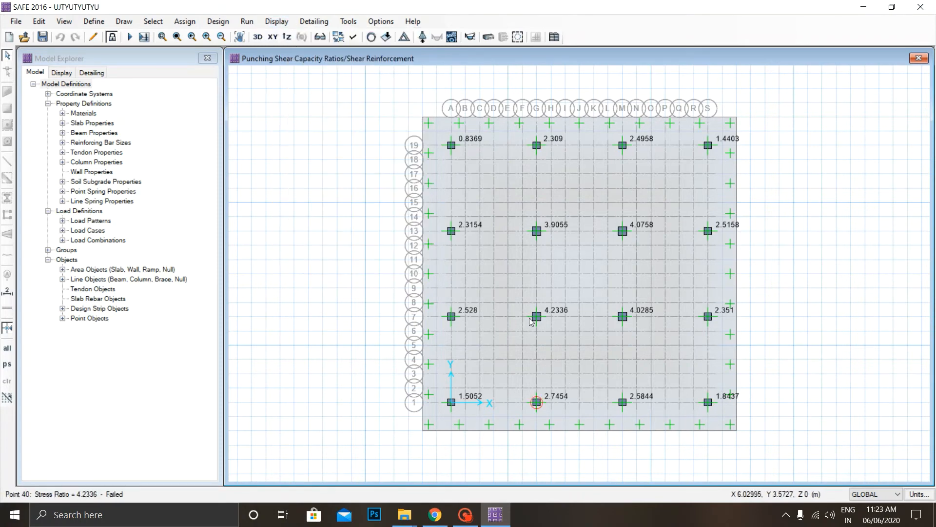
Unlock the model, discarding its analysis and design results, and set the SLAB property's mat thickness to 900 mm.
click(111, 38)
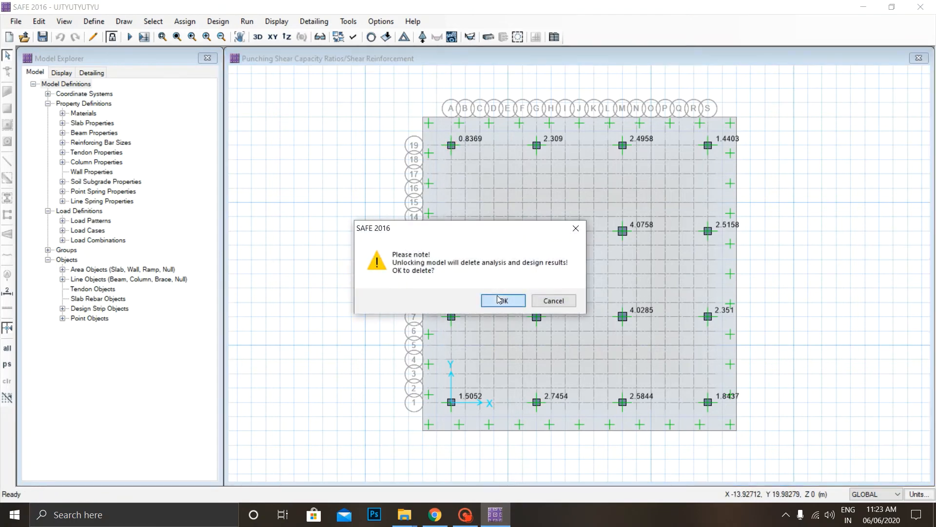
click(502, 299)
click(94, 21)
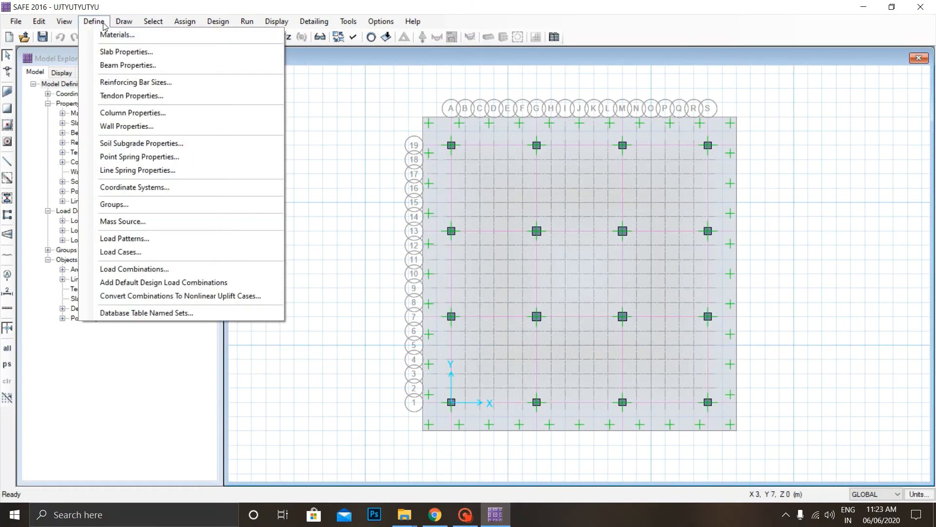
click(128, 52)
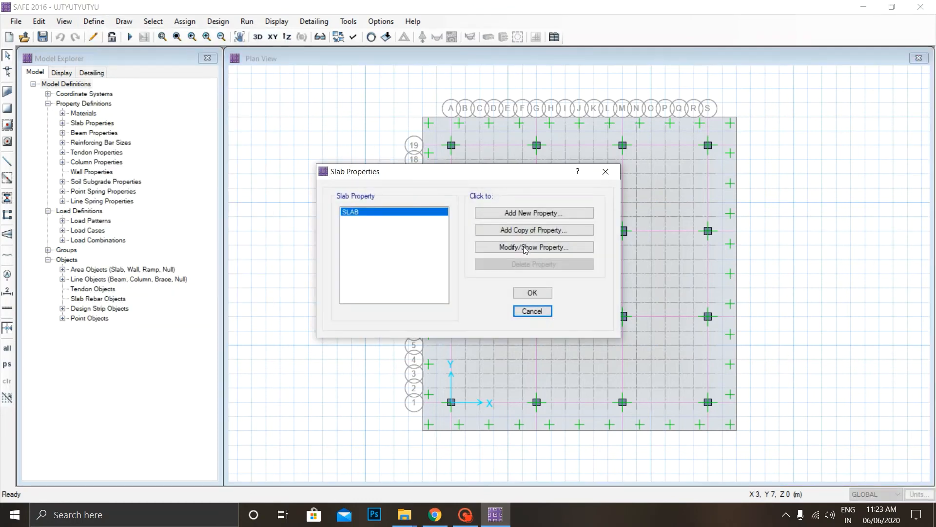
click(525, 247)
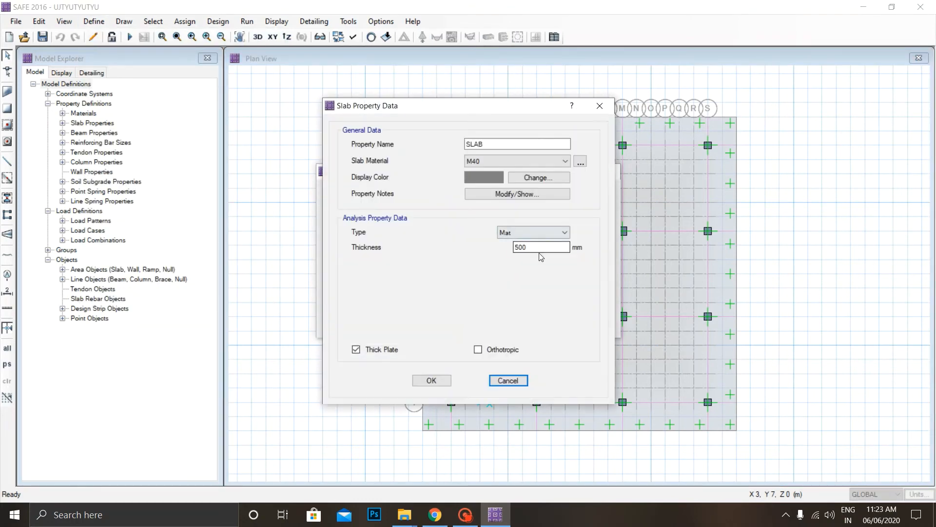
drag(539, 249, 443, 245)
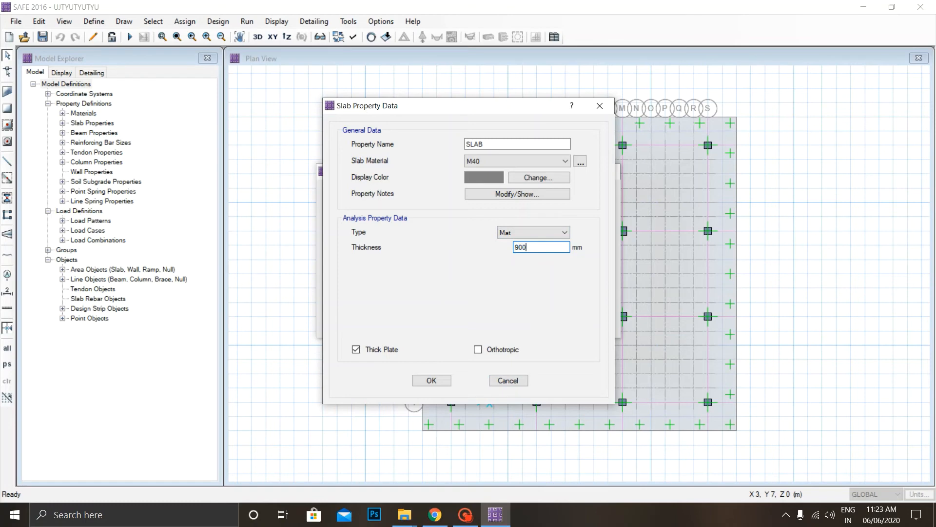
click(431, 380)
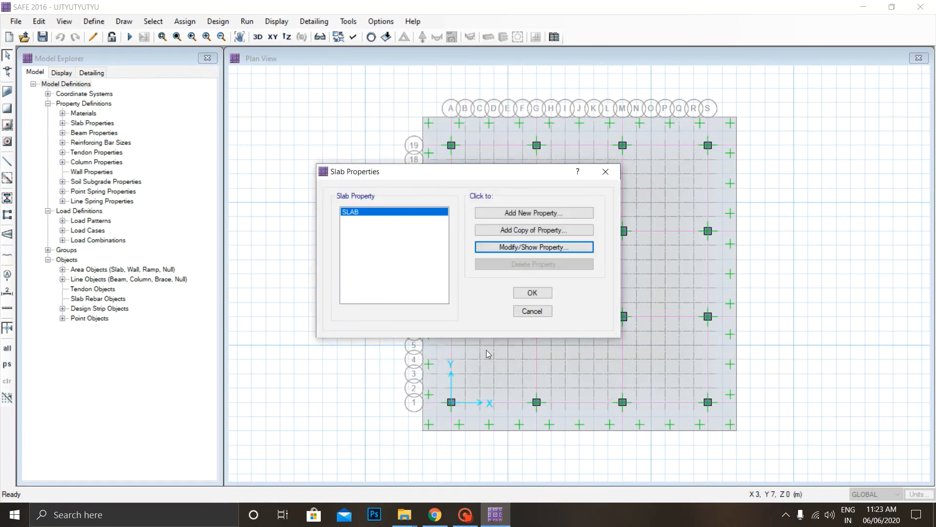
click(535, 293)
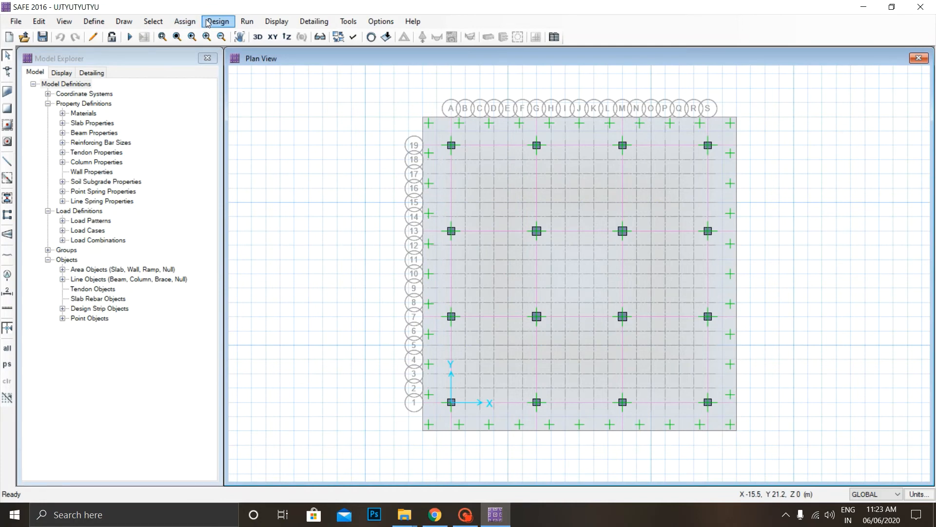
Rerun the analysis and design with the 900 mm mat to recheck the punching shear capacity ratios.
click(247, 21)
click(310, 52)
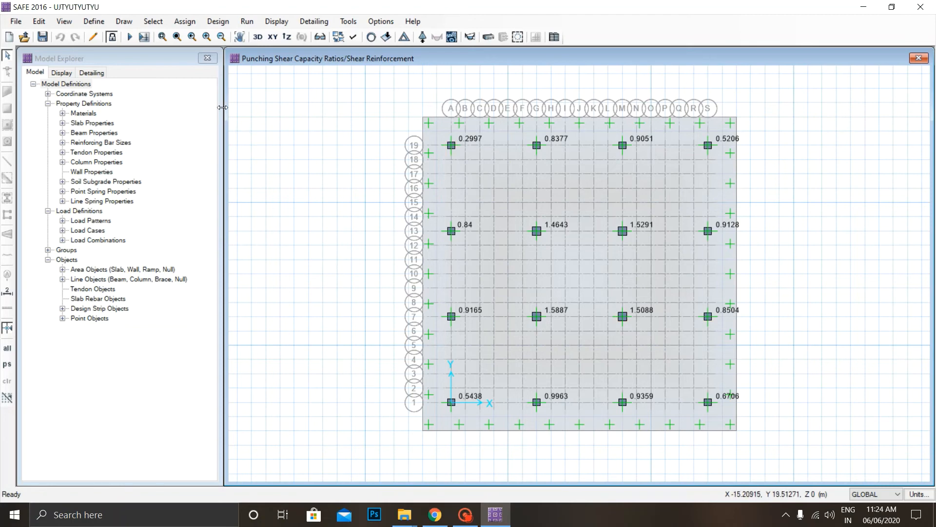
Unlock the model again, deleting the results, and set the SLAB property's mat thickness to 1200 mm.
click(114, 38)
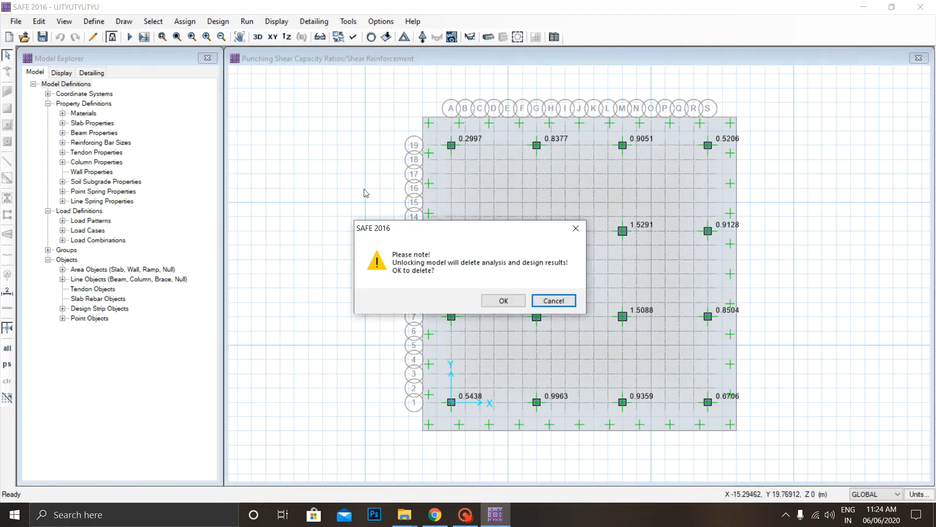
click(503, 298)
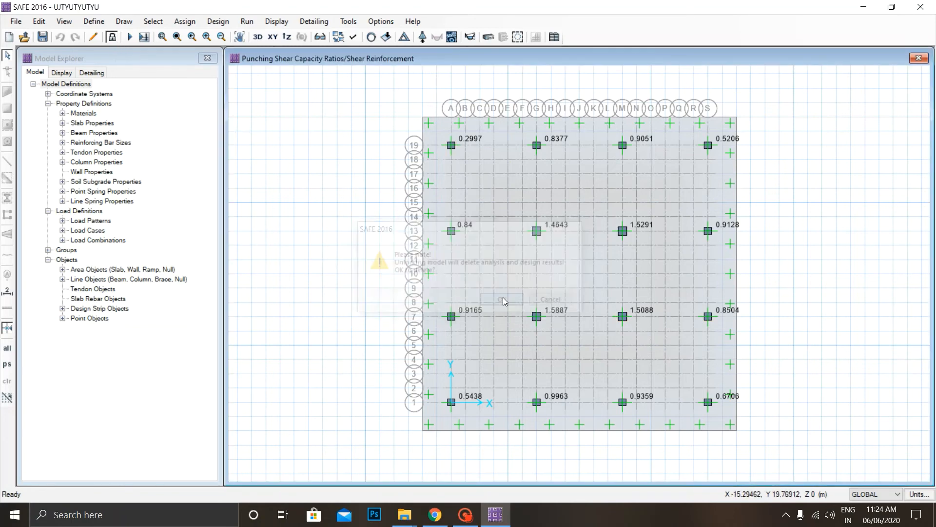
click(93, 22)
click(129, 52)
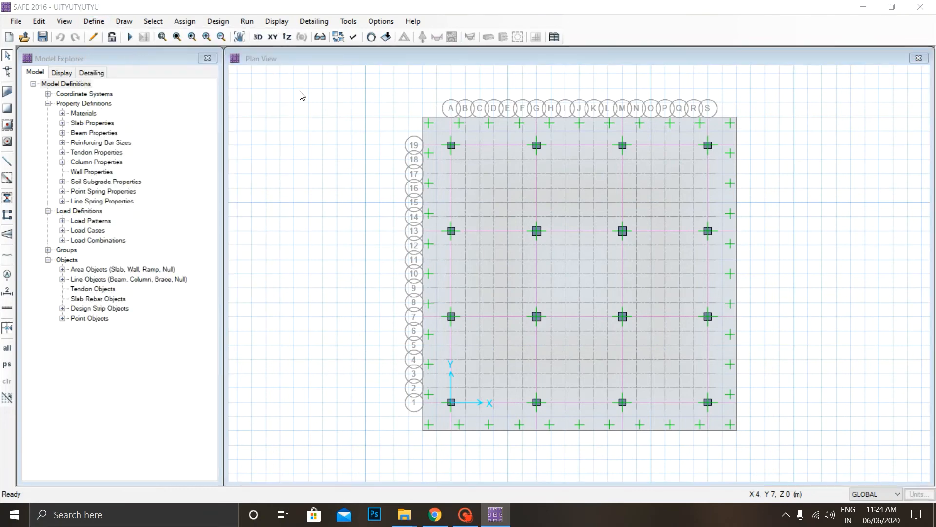
click(508, 246)
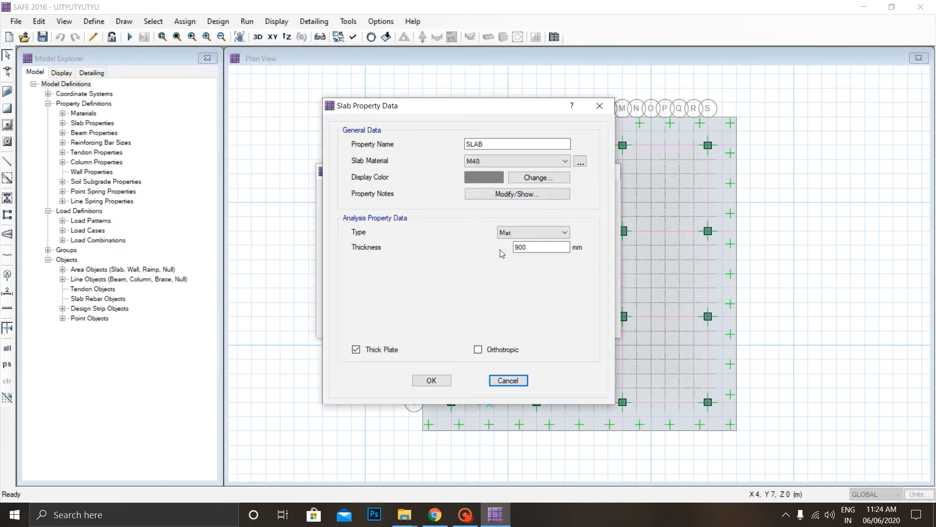
double_click(533, 247)
text(1200)
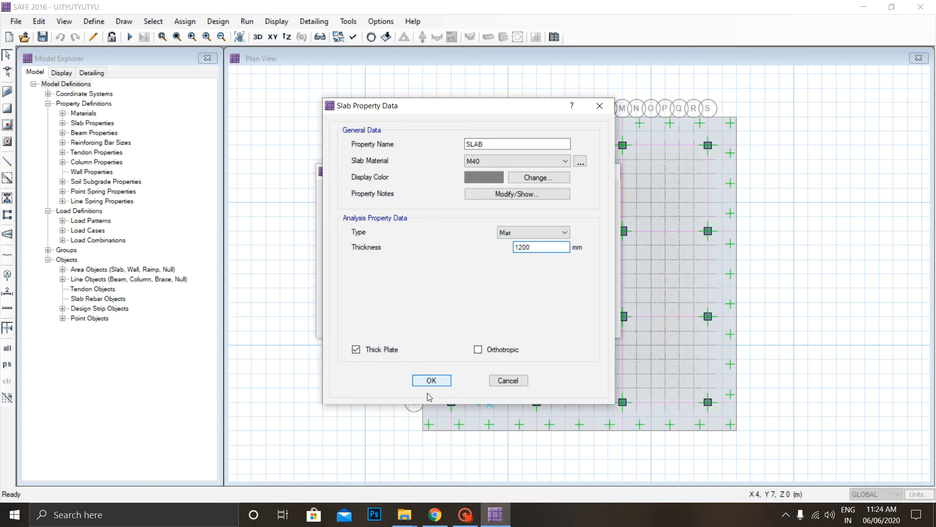
click(432, 380)
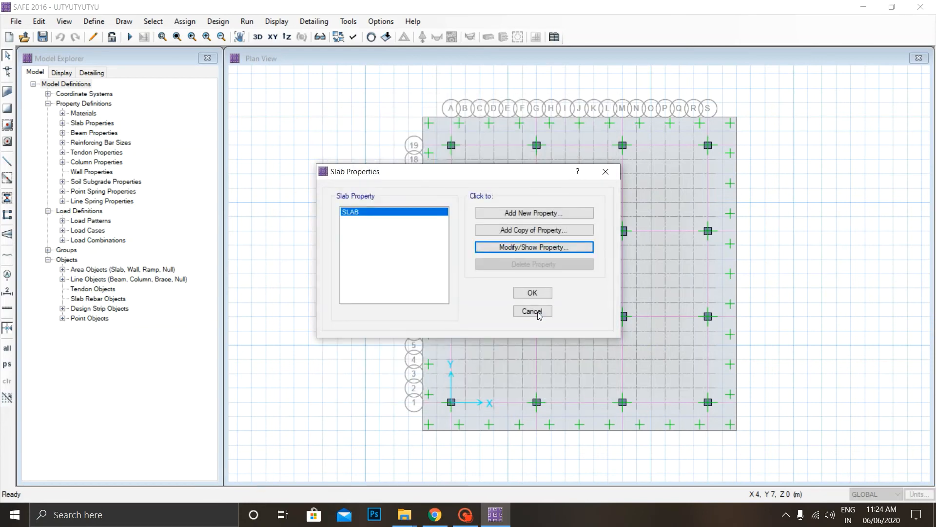
click(532, 293)
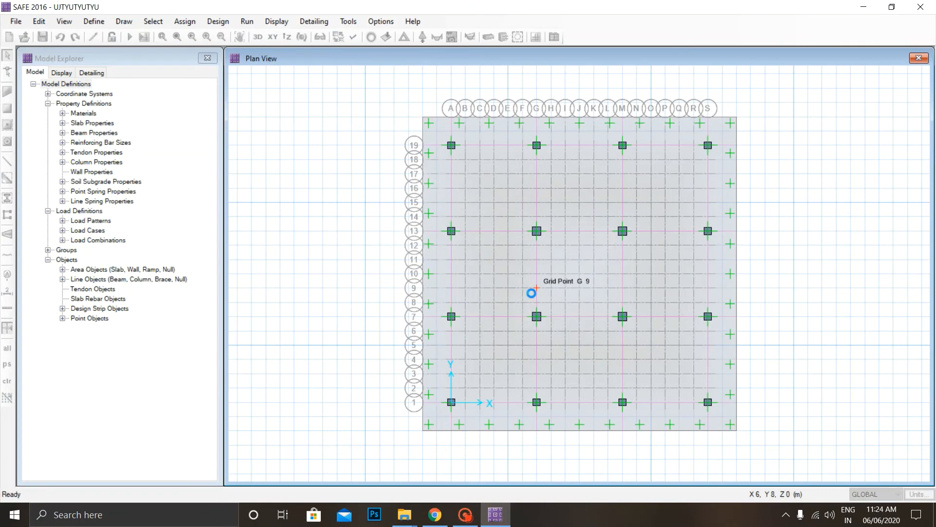
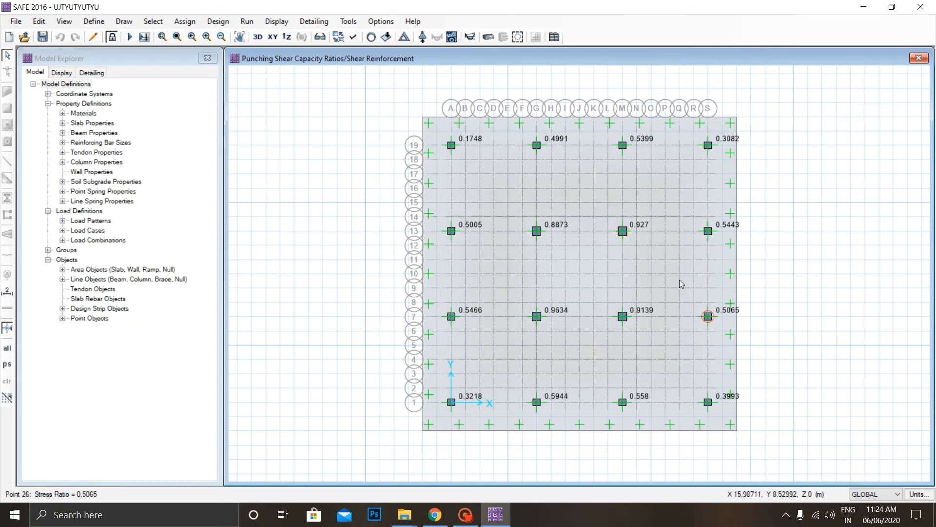
Enable the extruded view and show the mat with its columns and punching shear ratios in 3D.
click(352, 37)
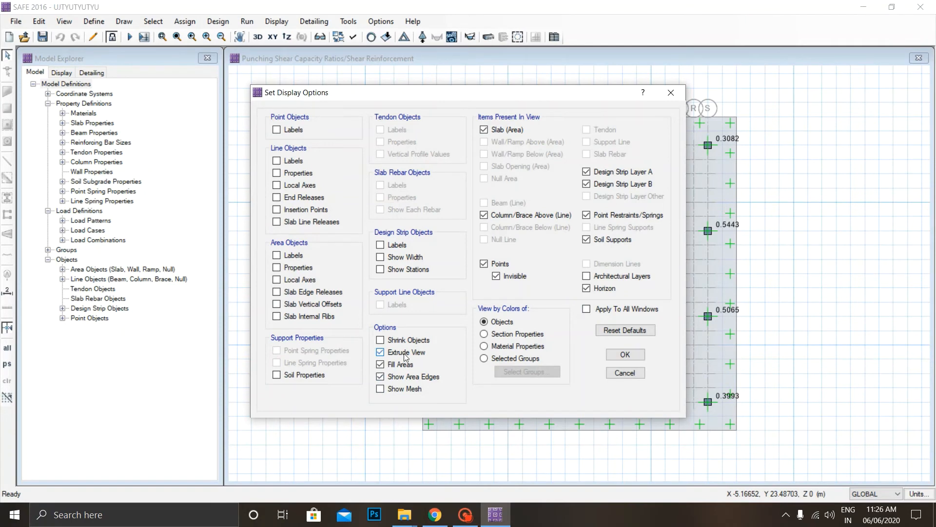
click(616, 354)
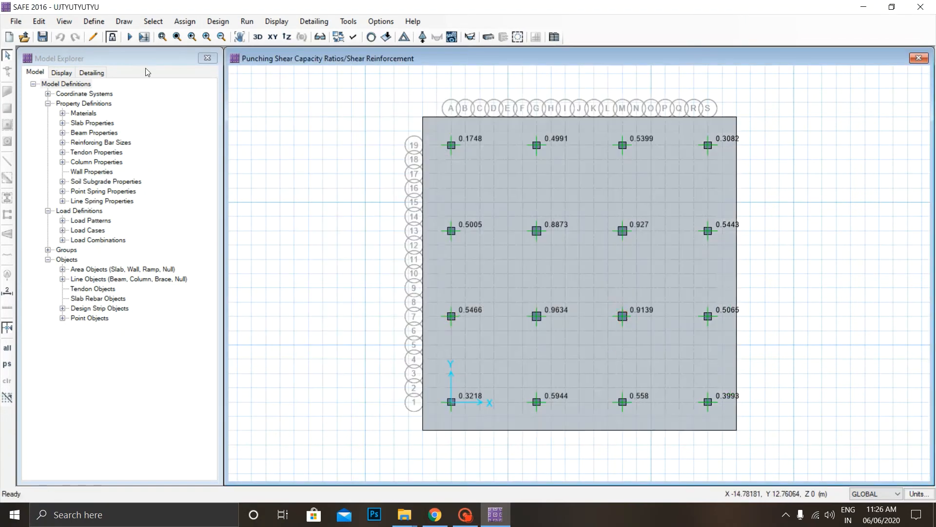
click(262, 37)
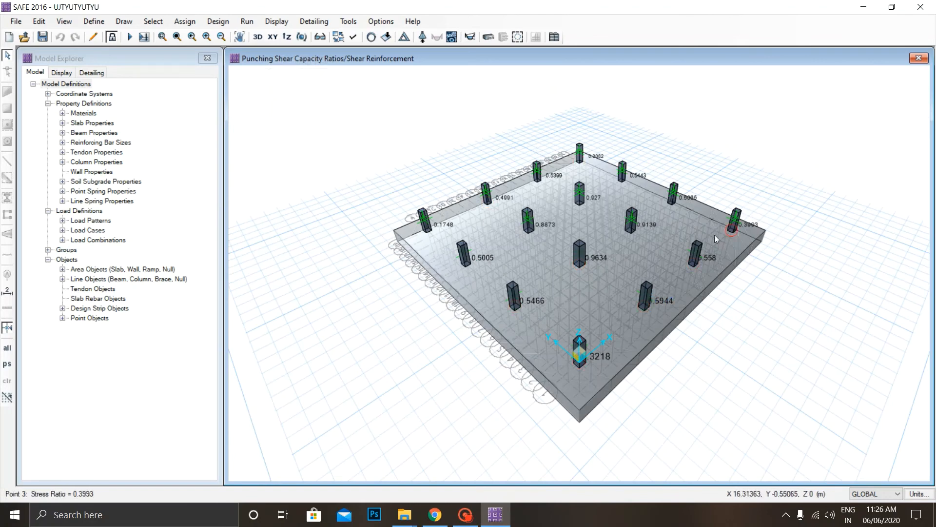
click(664, 292)
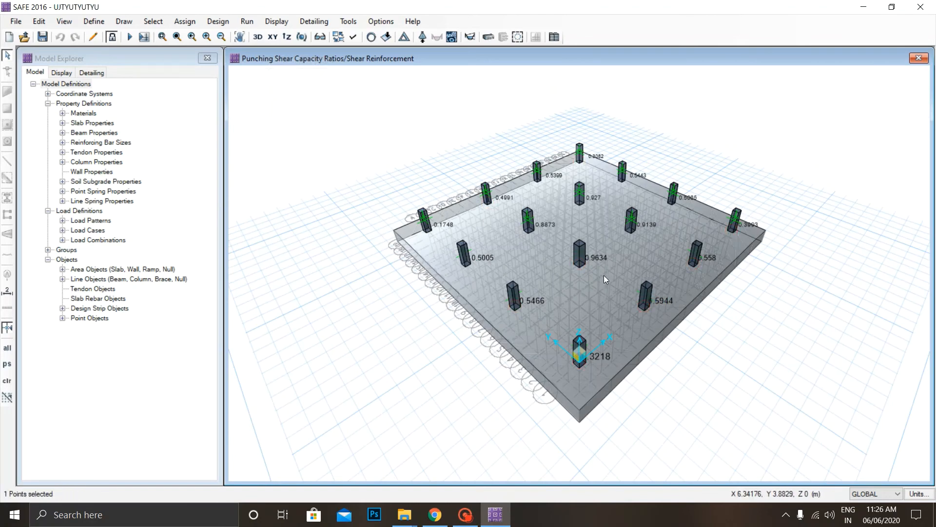
scroll(603, 275, up, 2)
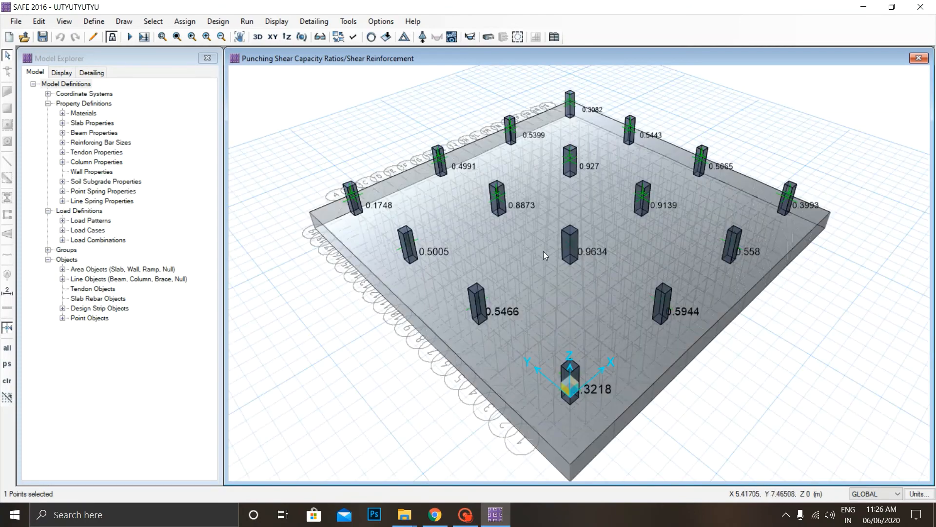
Disable the extruded view and return to the XY plan view of the mat.
click(353, 38)
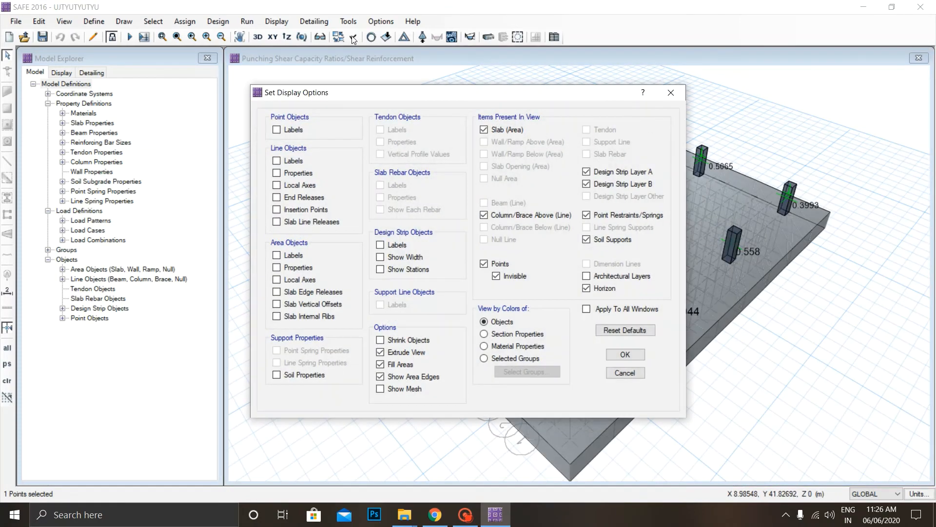
click(389, 354)
click(626, 354)
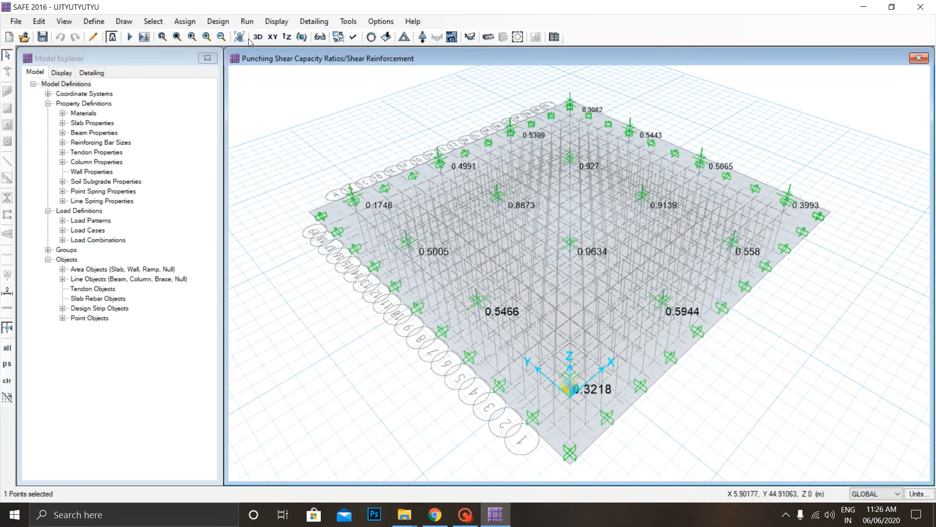
click(272, 38)
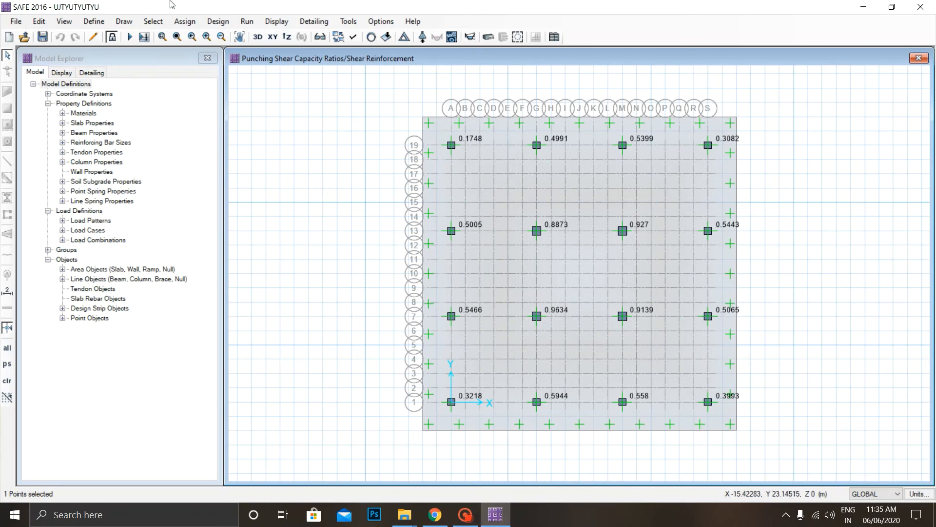
Display the strip-based slab design for Layer A as enveloping flexural reinforcement intensity, with top and bottom rebar shown.
click(212, 27)
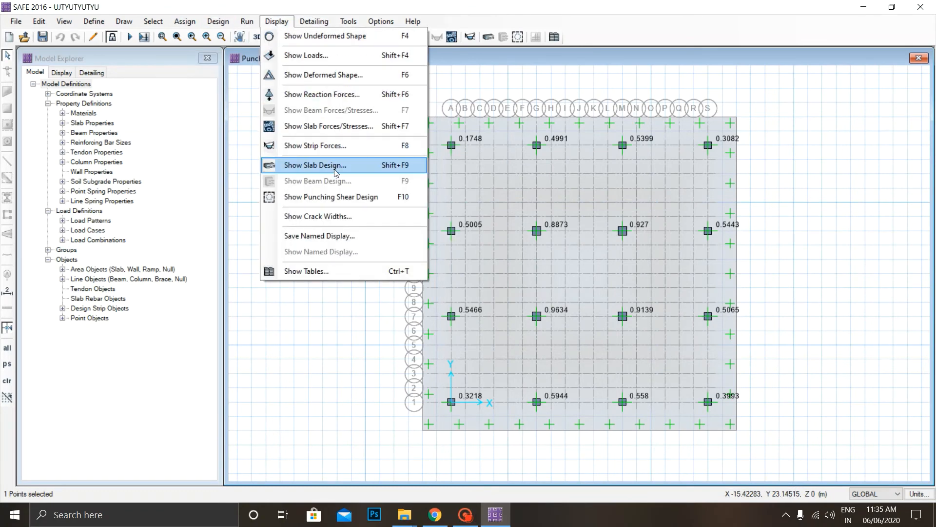
click(336, 171)
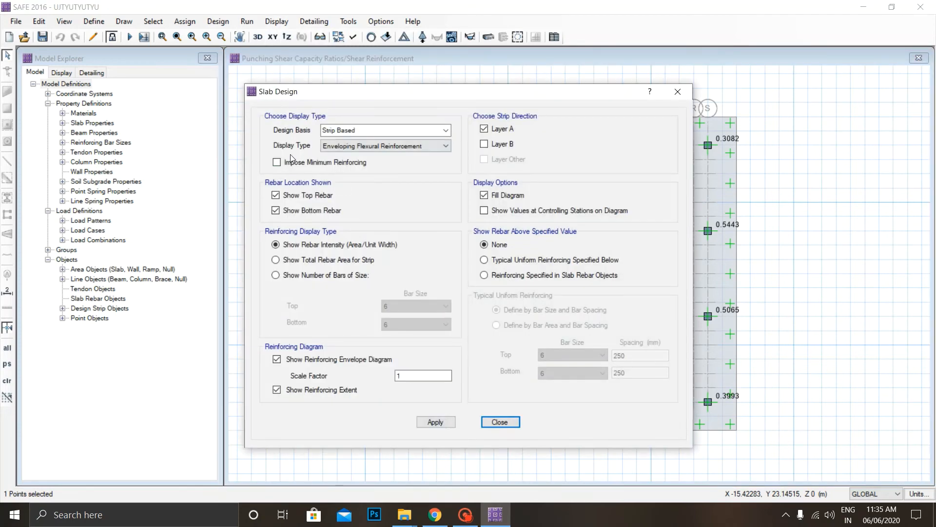
click(441, 422)
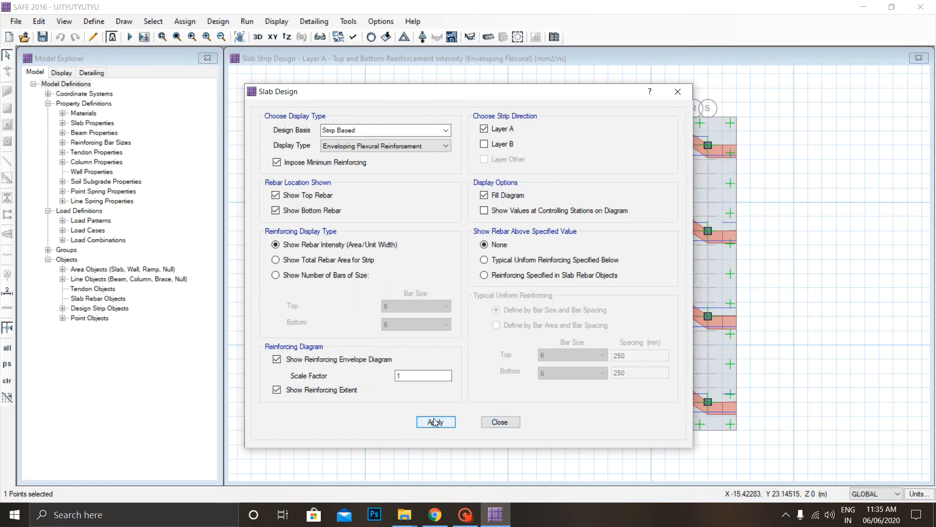
click(491, 423)
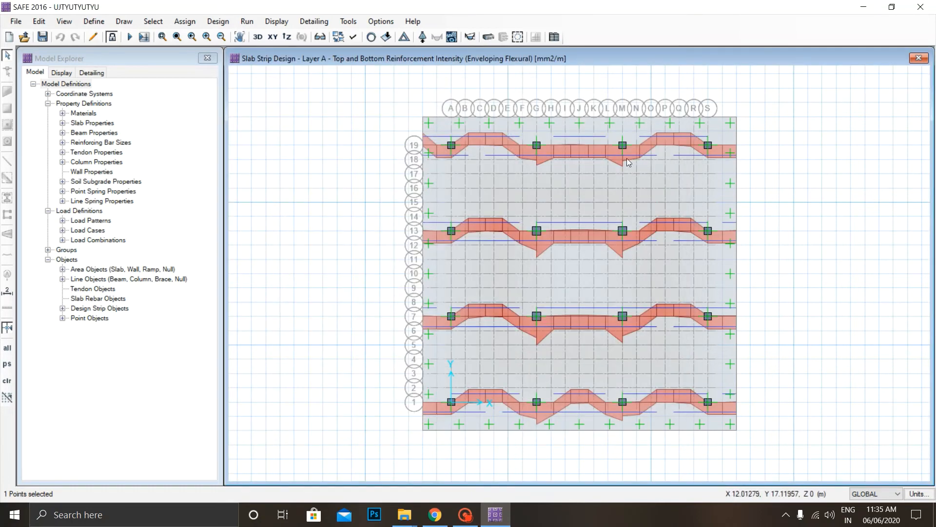
click(543, 191)
Display the Layer A strip moment diagram for the DEAD load case, keeping the plan visible beside the settings.
click(278, 21)
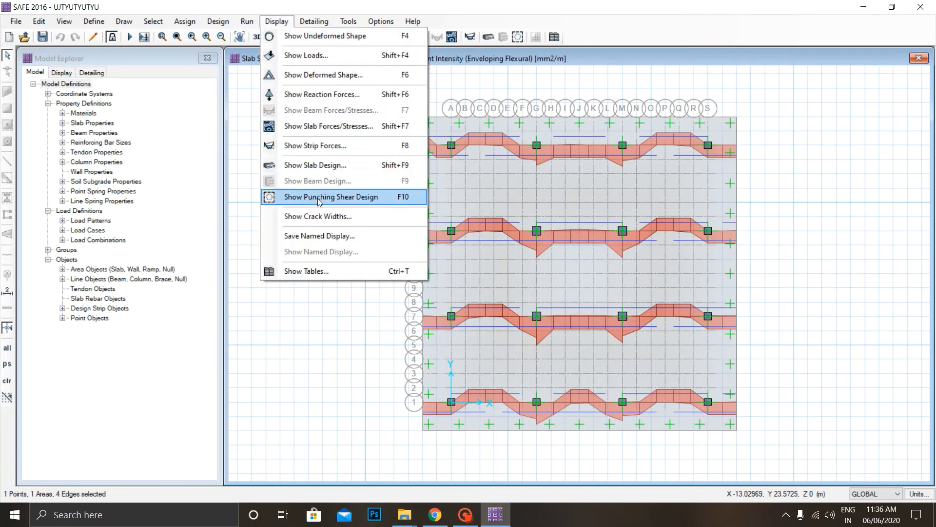
click(353, 151)
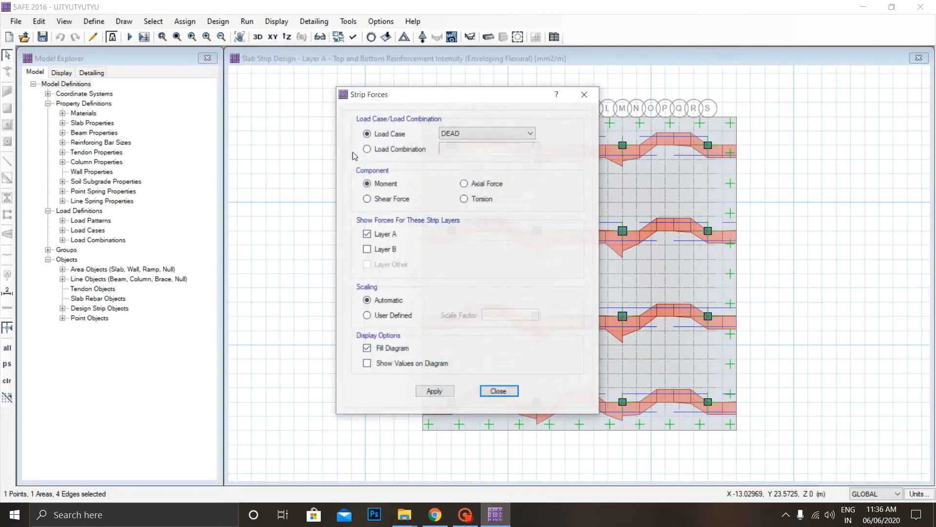
click(462, 133)
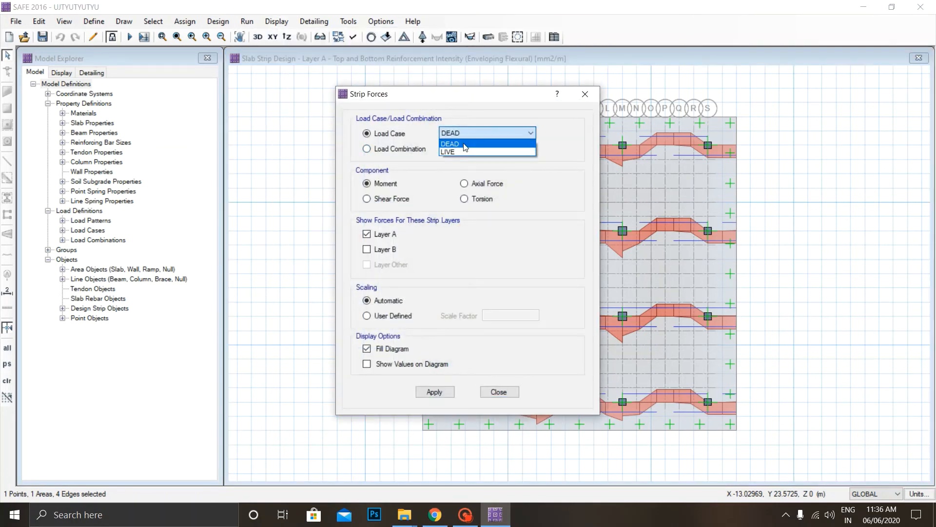
click(453, 140)
click(434, 391)
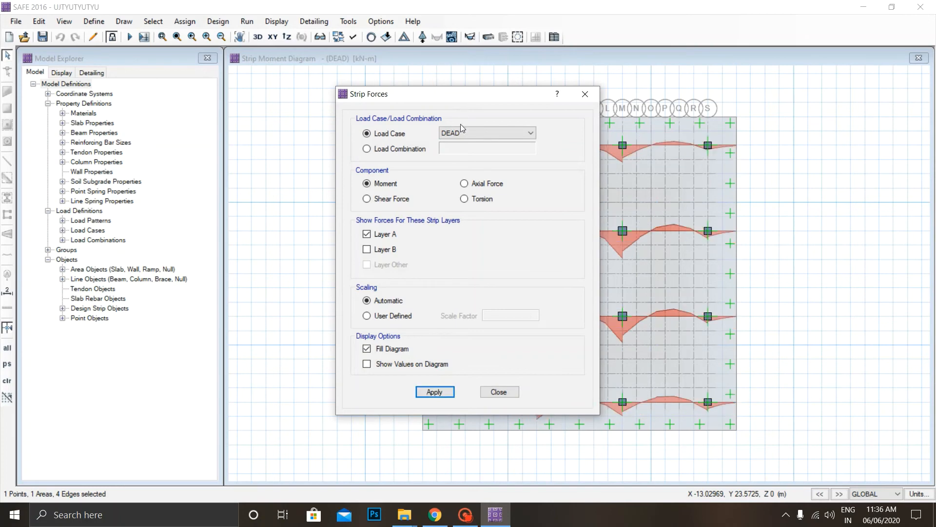
drag(460, 89, 309, 85)
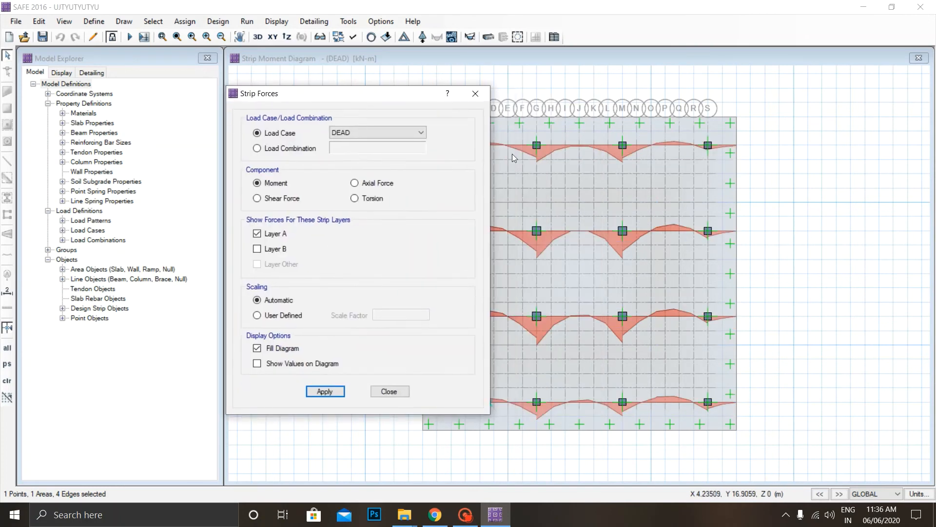
Examine the dead-load moments along the design strips at the interior columns, reapply the diagram and close its settings.
click(522, 154)
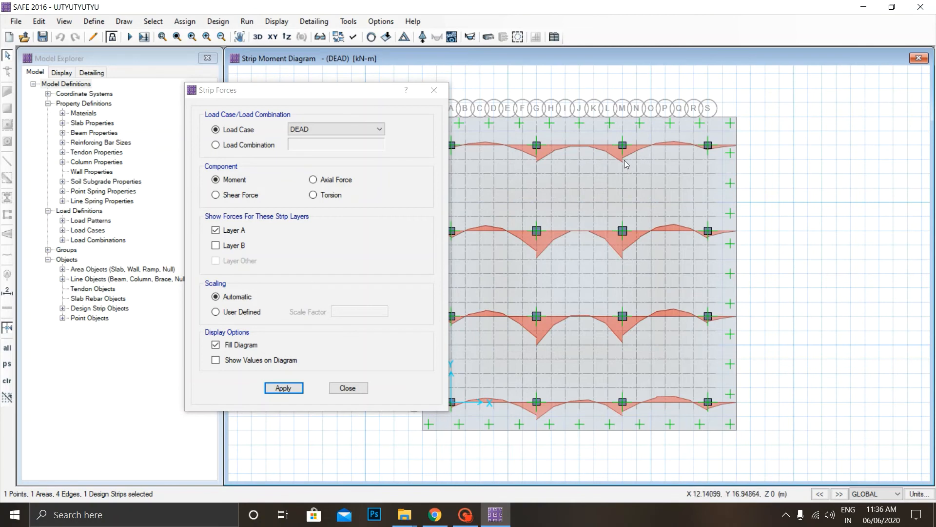
click(623, 244)
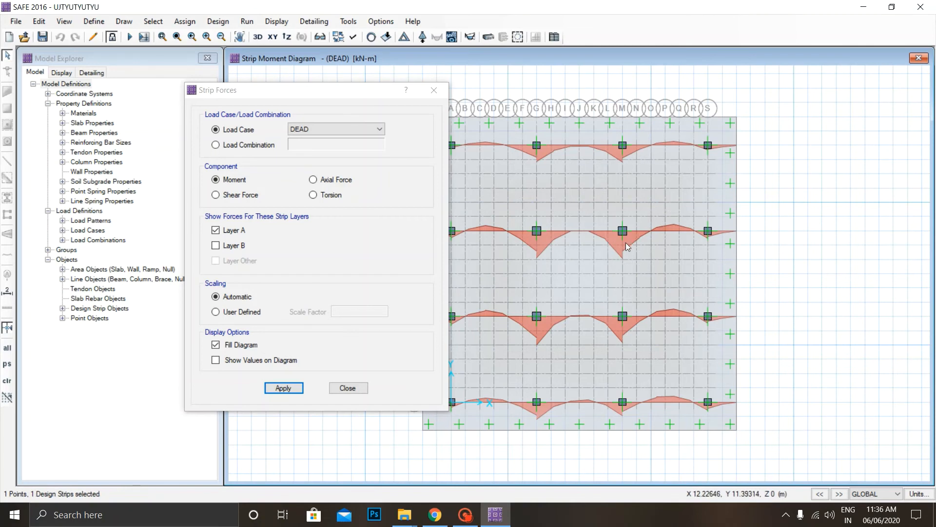
click(623, 234)
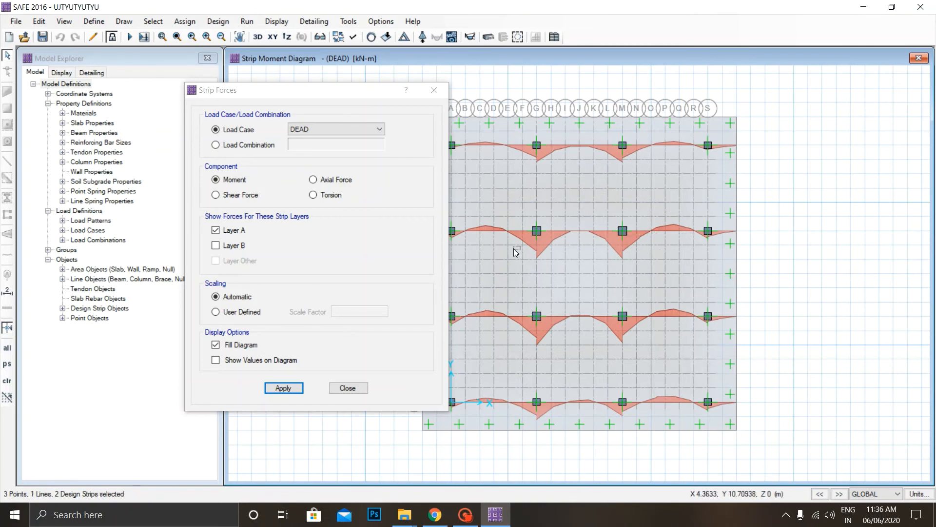
click(282, 388)
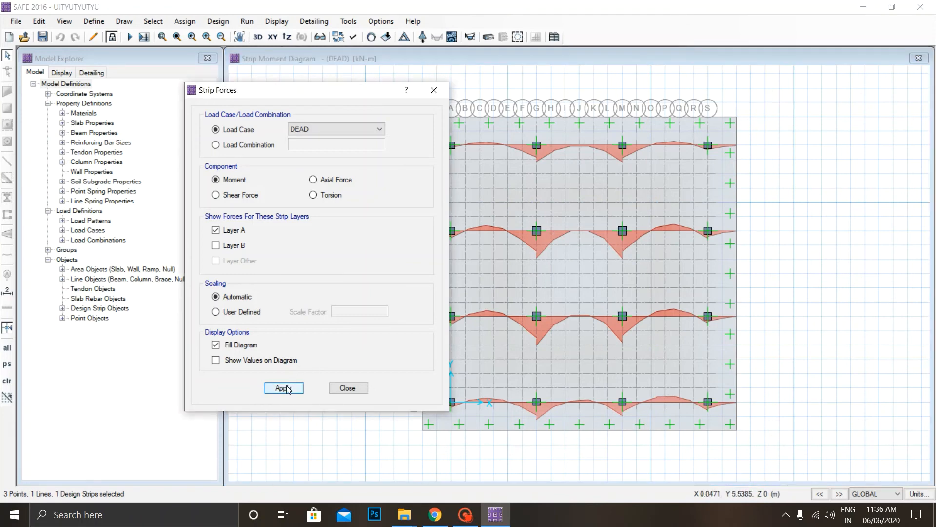
click(284, 387)
click(348, 388)
Display the slab's resultant F11 force contours for the DEAD load case on the deformed shape.
click(276, 21)
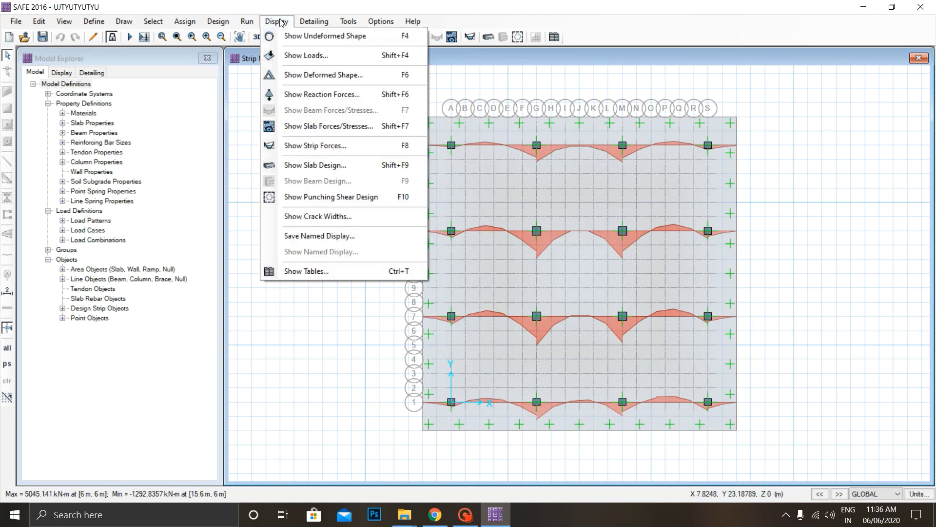
click(335, 128)
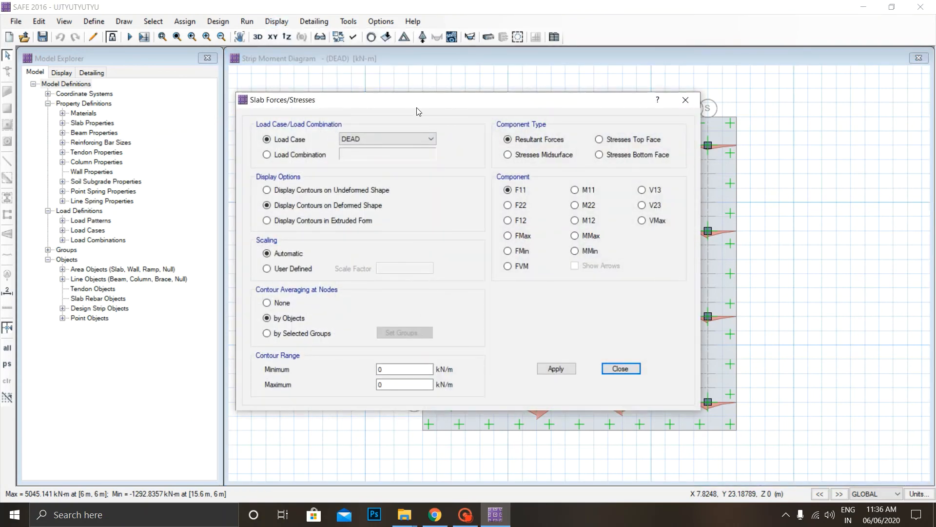
click(397, 139)
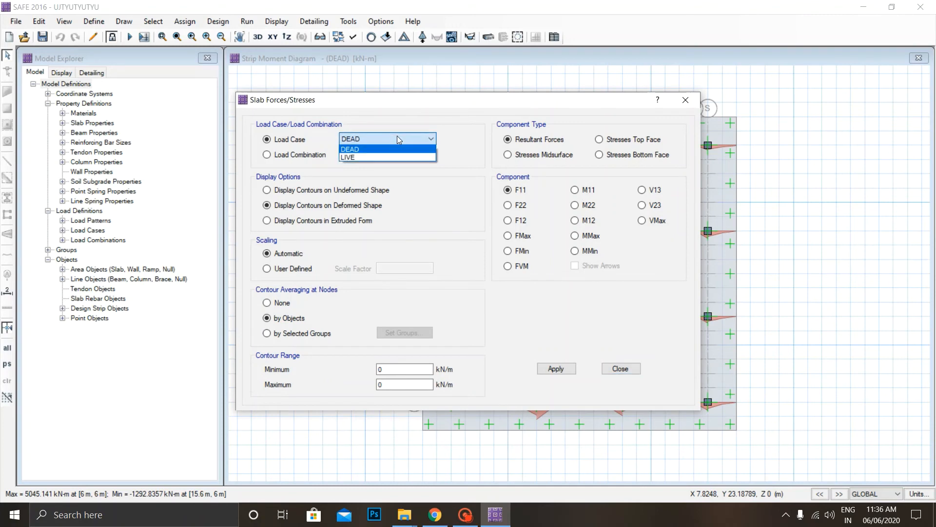
click(396, 139)
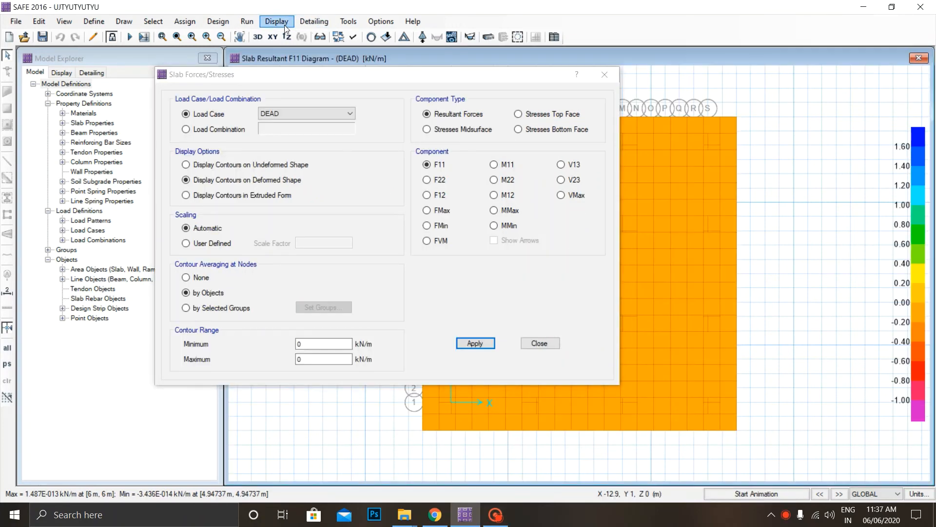
Display the slab's MMax resultant moment contours for load combination COMB1, examine the mat, and close the settings.
click(276, 21)
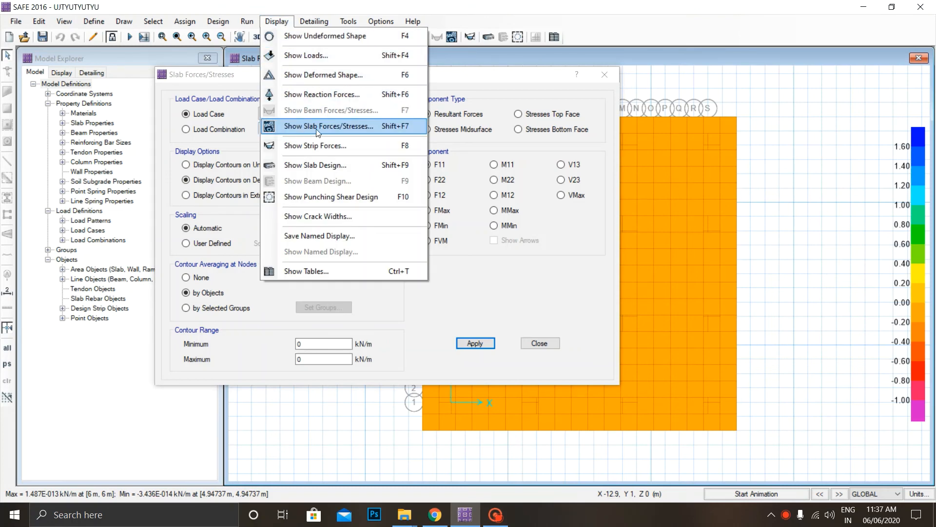
click(382, 128)
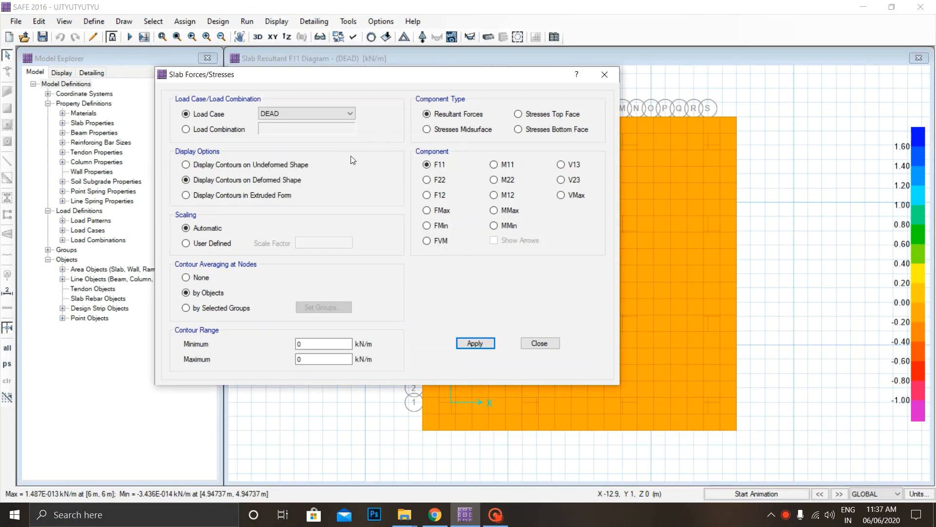
click(214, 129)
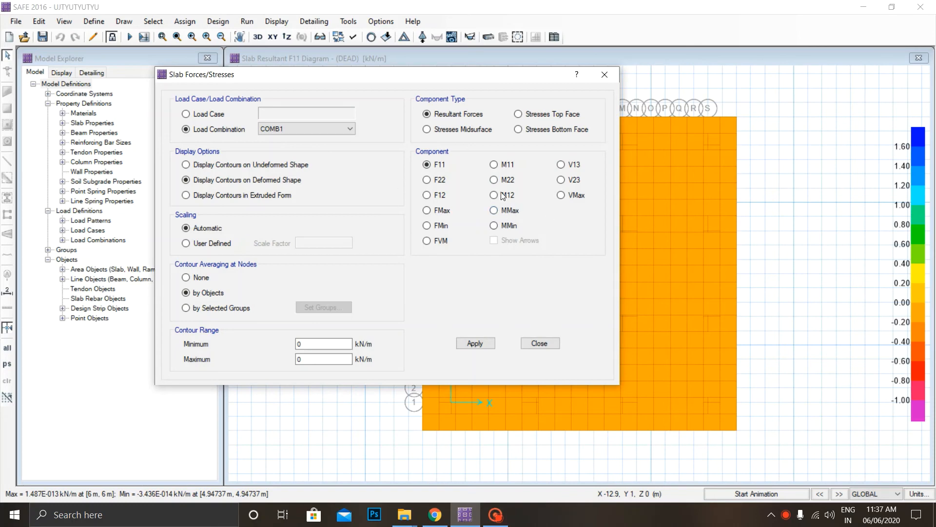
click(506, 214)
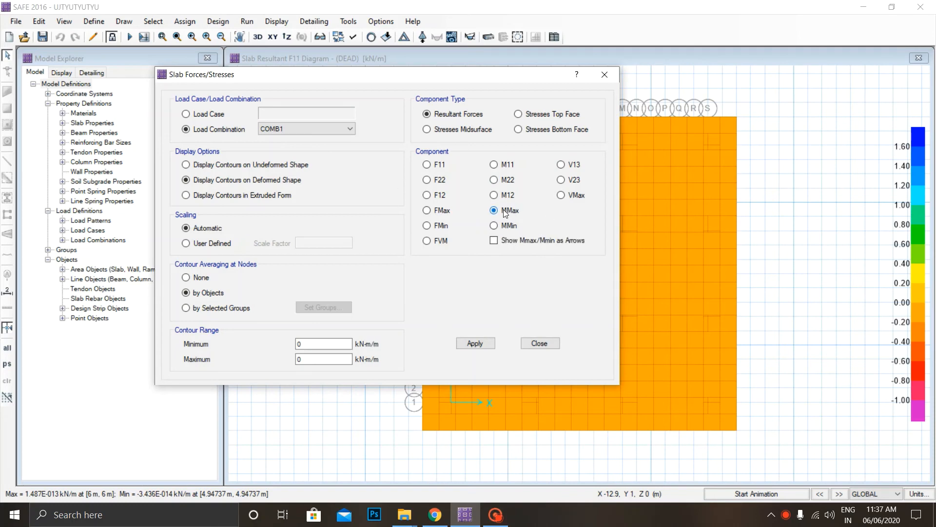
click(476, 347)
drag(485, 80, 243, 122)
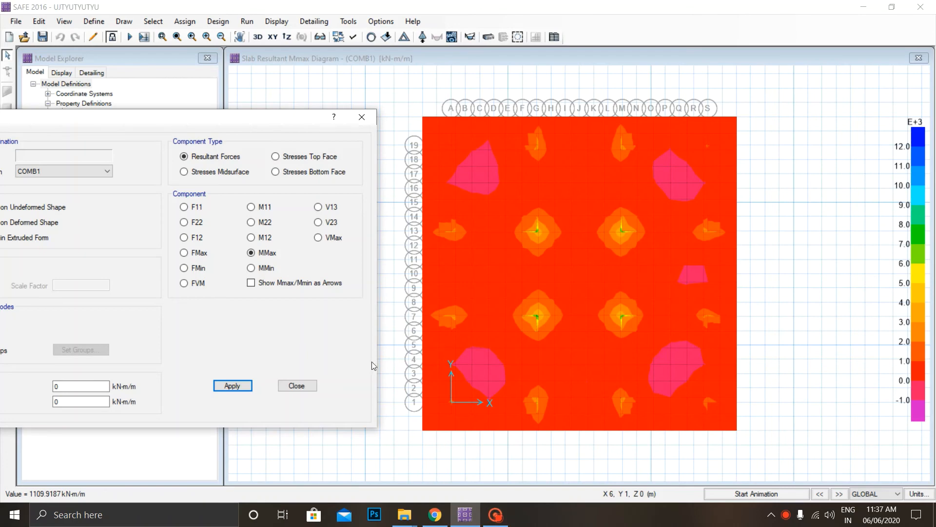
click(496, 514)
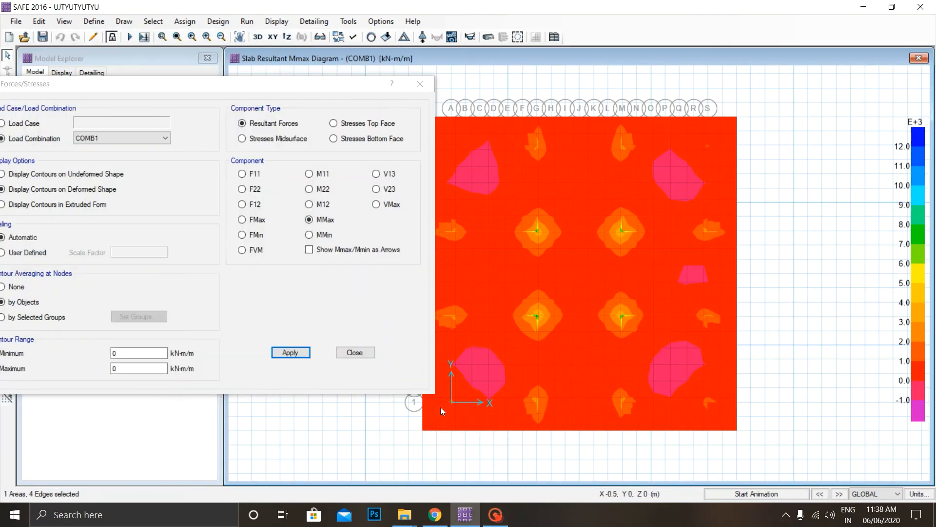
click(360, 352)
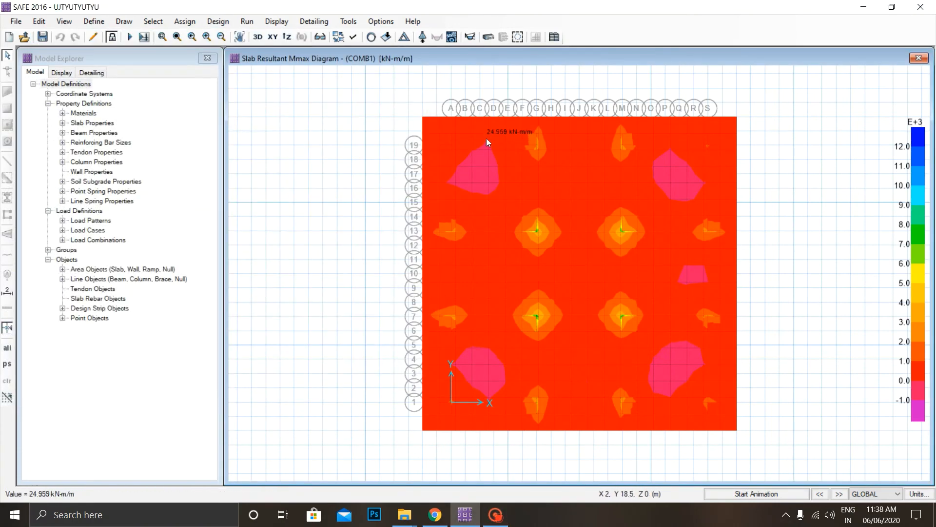
Display the crack widths on the slab's bottom face for the DEAD load case and examine them across the mat.
click(276, 21)
click(322, 219)
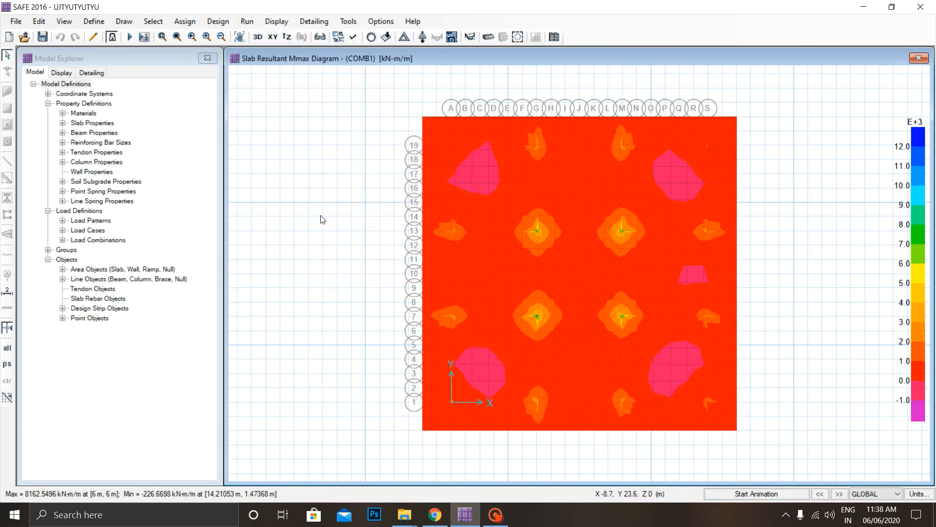
click(440, 449)
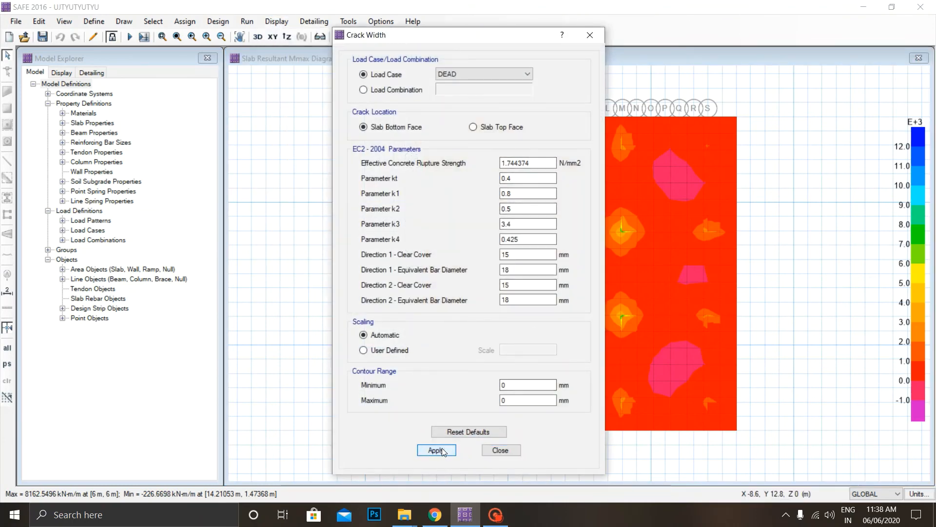
drag(423, 37, 310, 47)
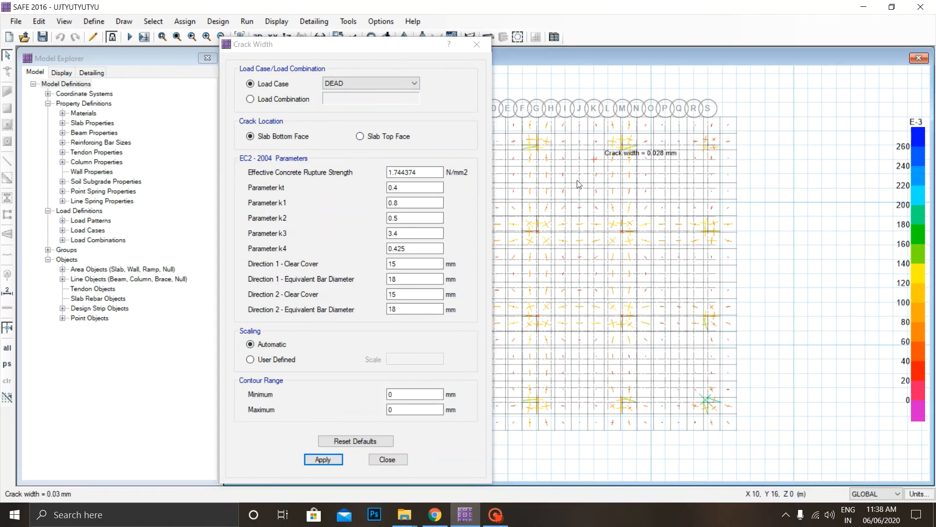
drag(312, 44, 175, 22)
click(411, 104)
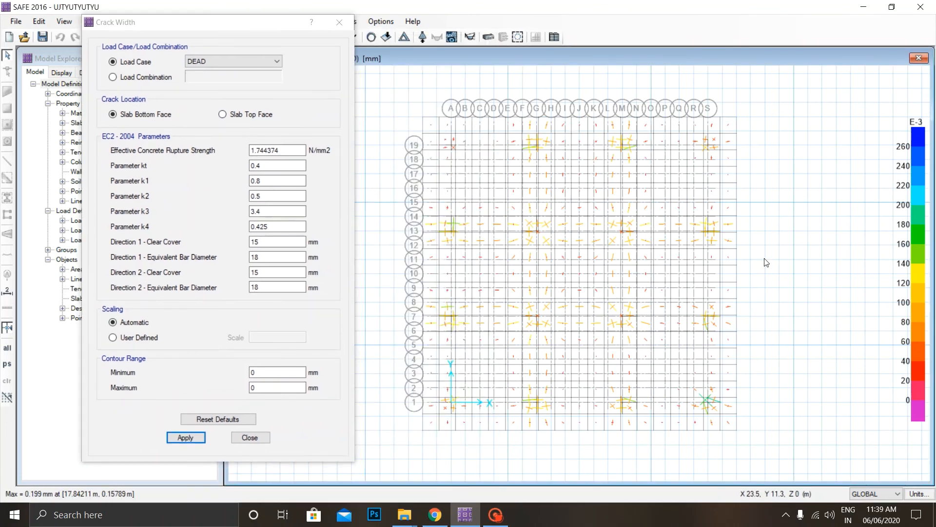
Display the crack widths on the slab's top face for the DEAD load case, close the settings and examine the mat.
mouse_move(595, 303)
click(250, 115)
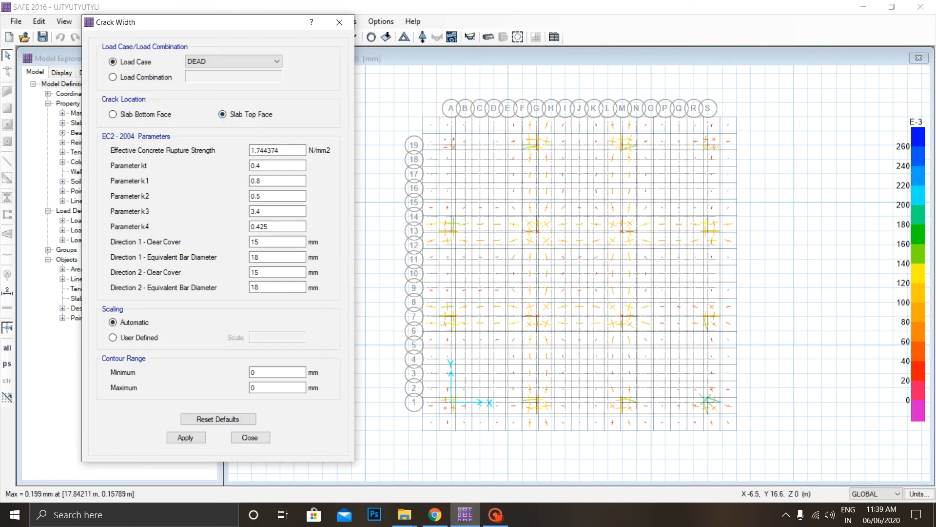
click(188, 437)
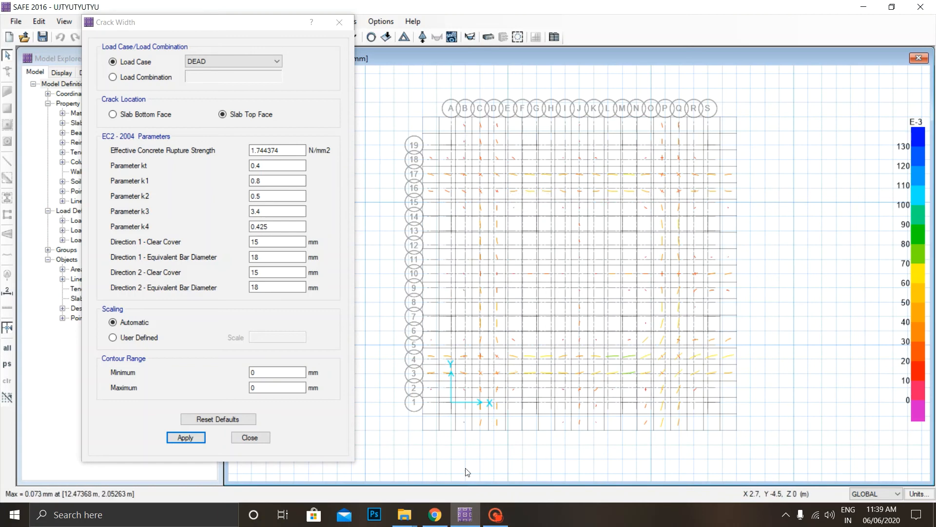
click(242, 437)
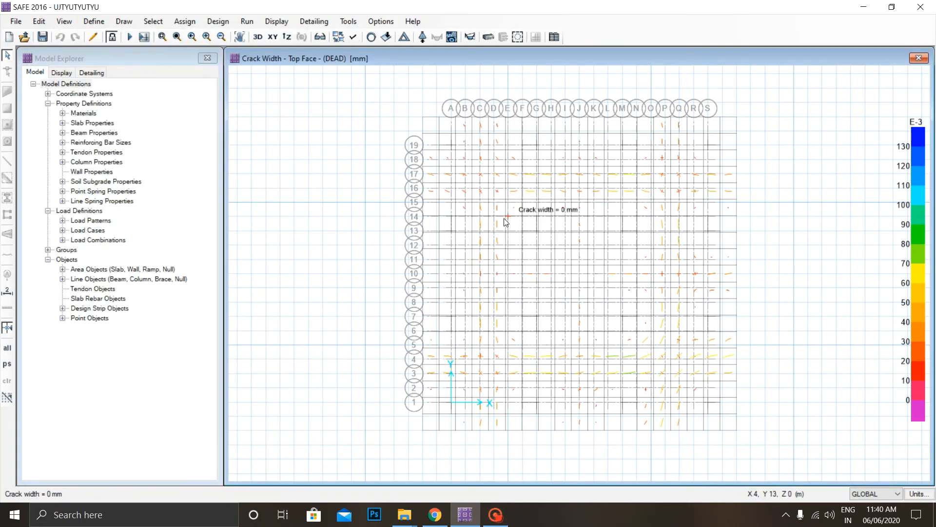
scroll(499, 220, up, 2)
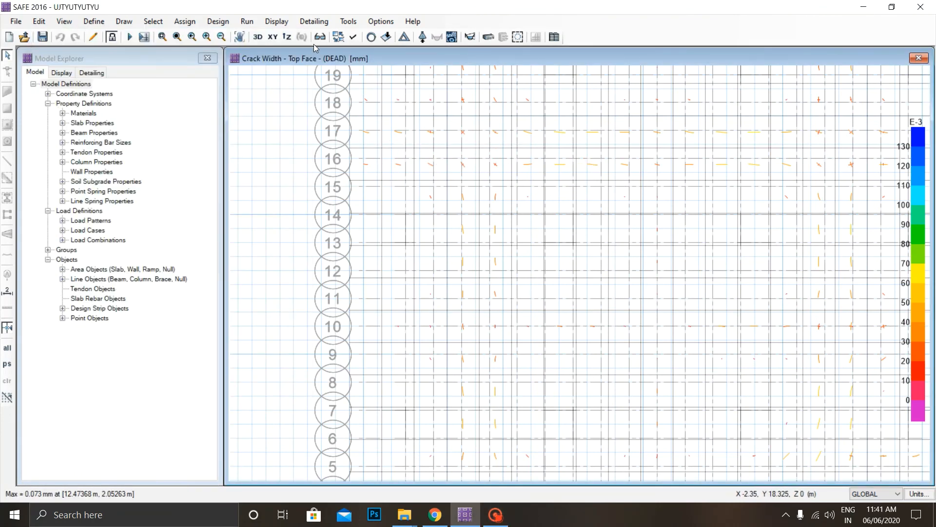
Run detailing with individual bars generated in plan and in the 3D model, and areas merged to clean edges and sections.
click(248, 24)
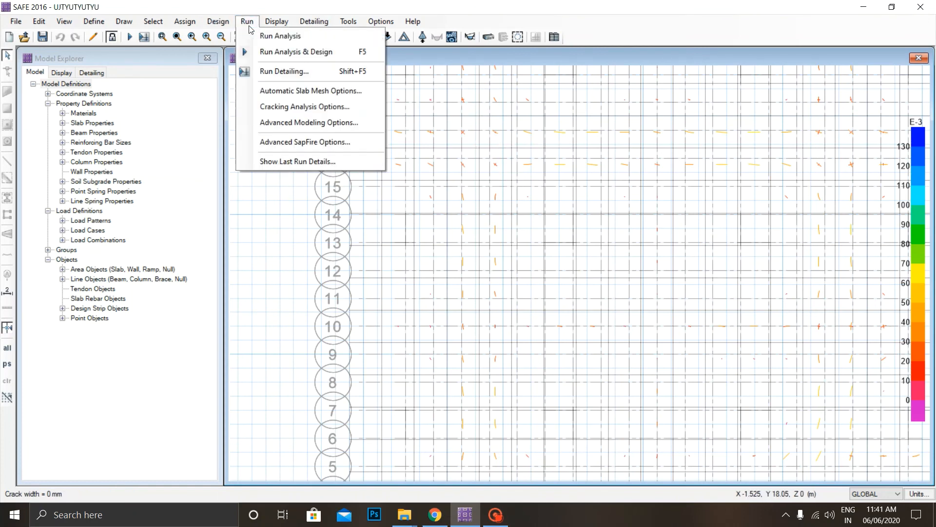
click(275, 71)
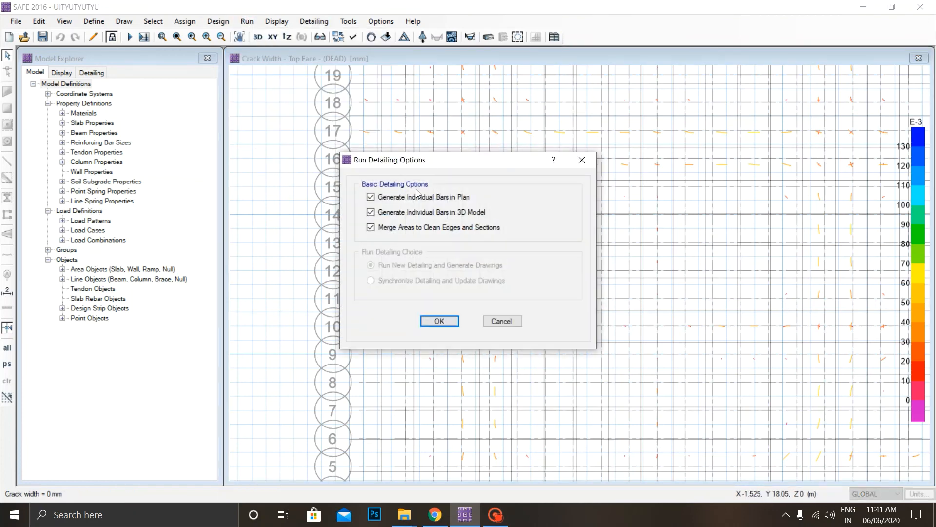
click(440, 321)
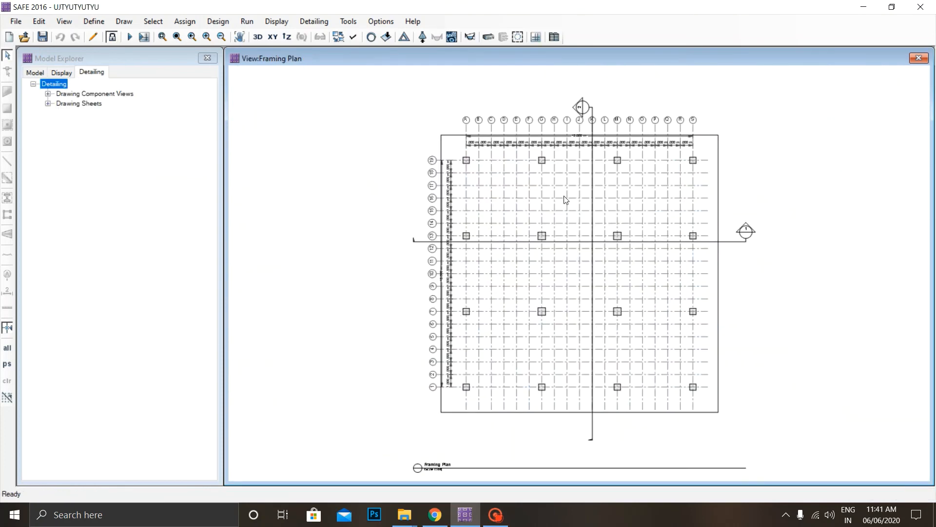
Review the middle-strip slab/mat curtailment view and the slabs' framing plan among the drawing component views.
double_click(118, 96)
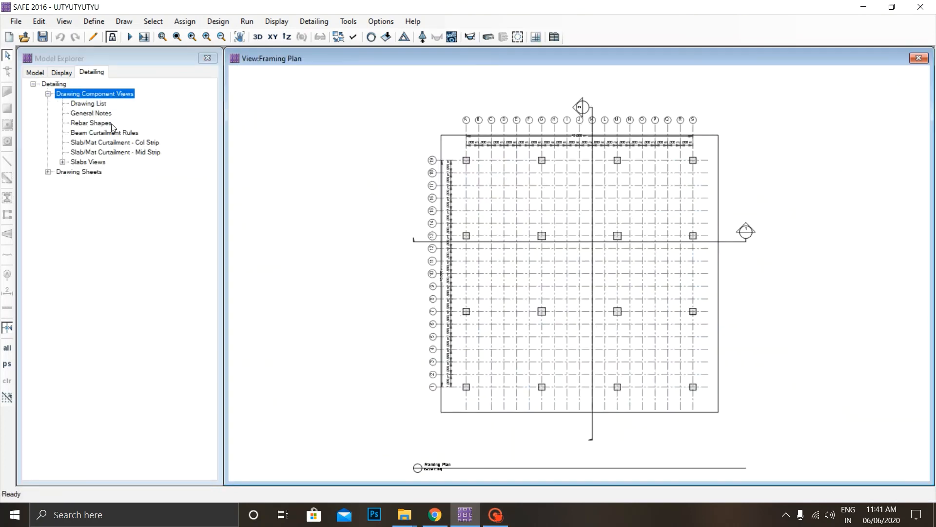
click(107, 153)
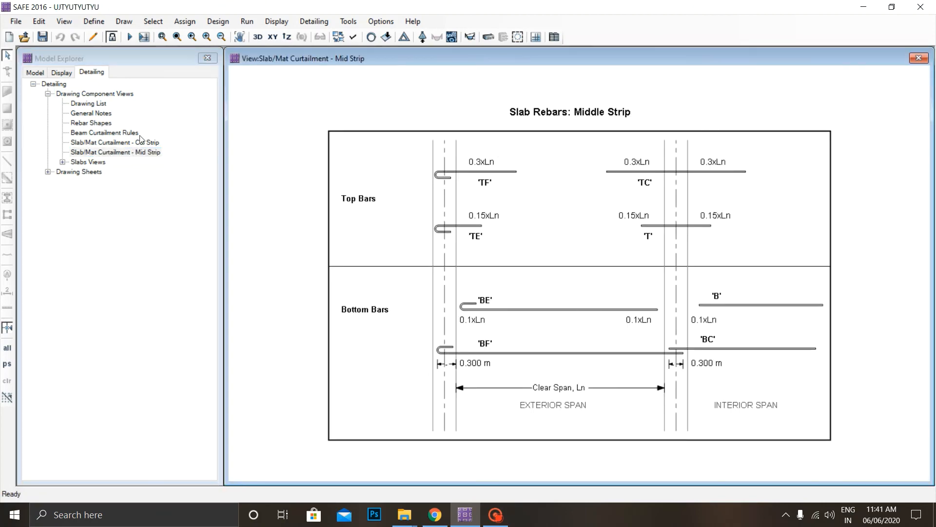
double_click(86, 162)
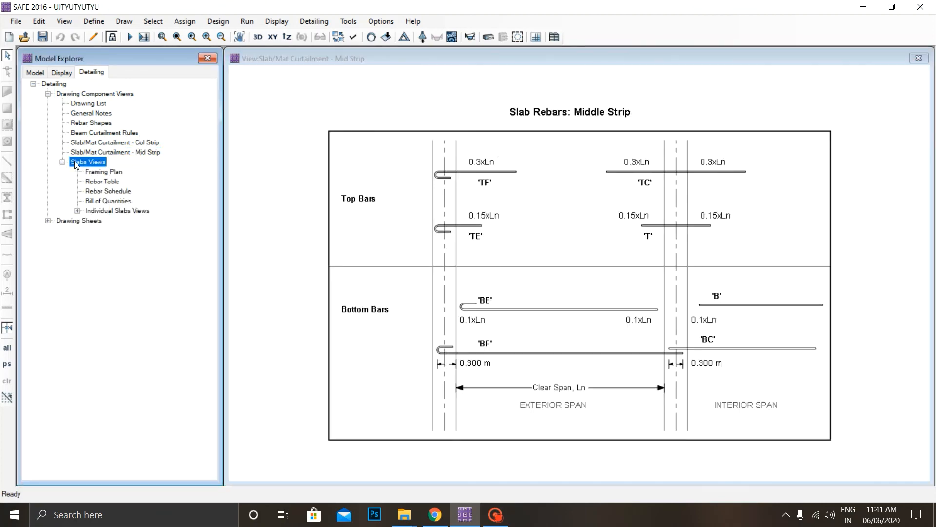
click(112, 173)
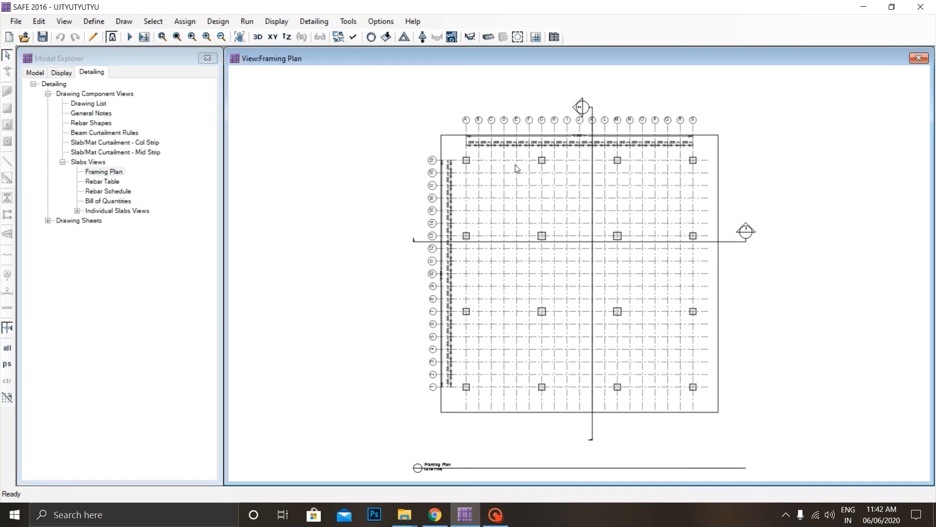
scroll(536, 171, up, 3)
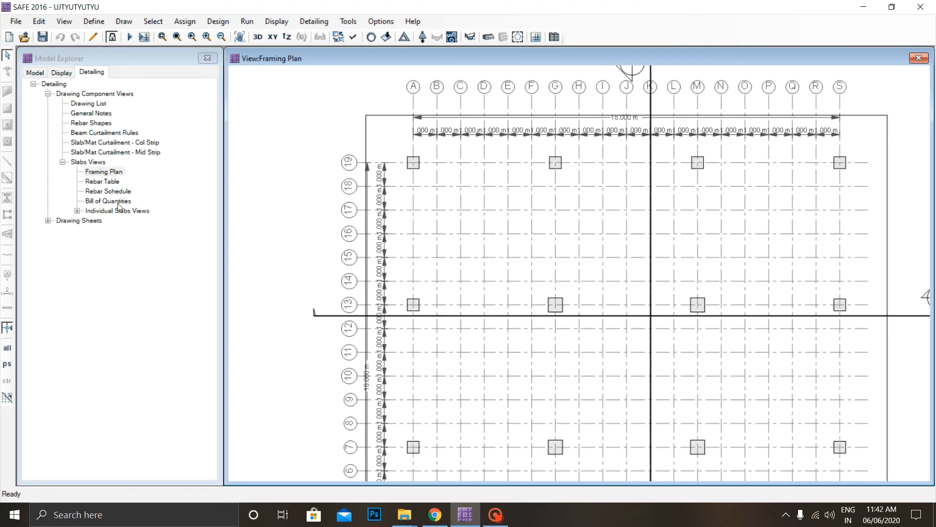
Check the slabs' rebar table, rebar schedule and bill of quantities.
click(115, 200)
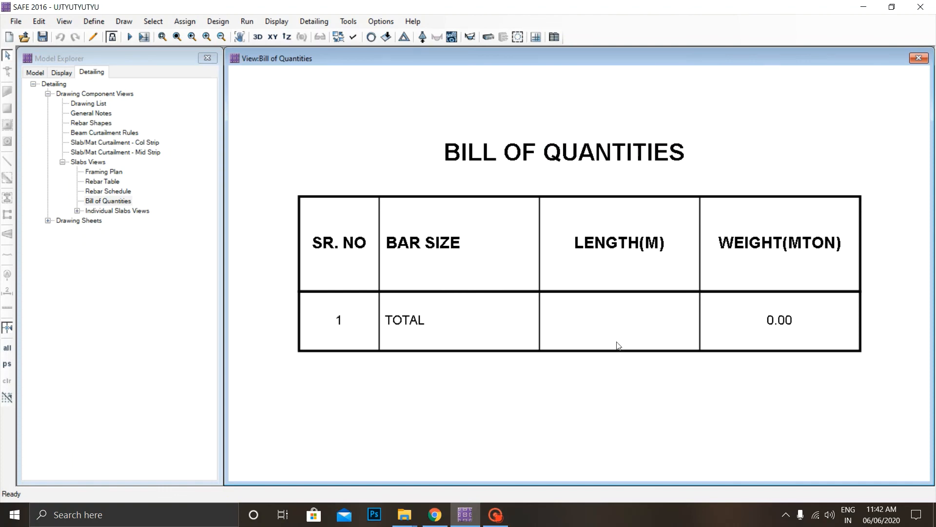
click(101, 182)
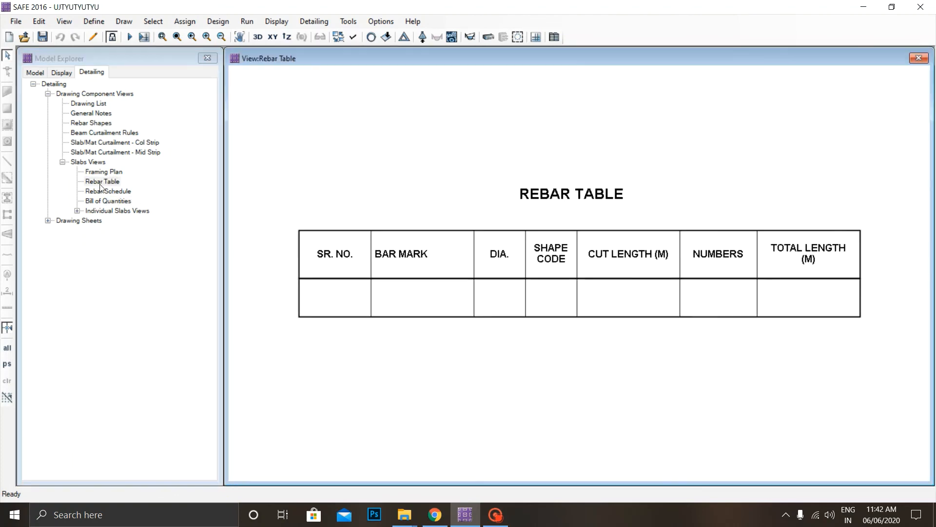
click(106, 192)
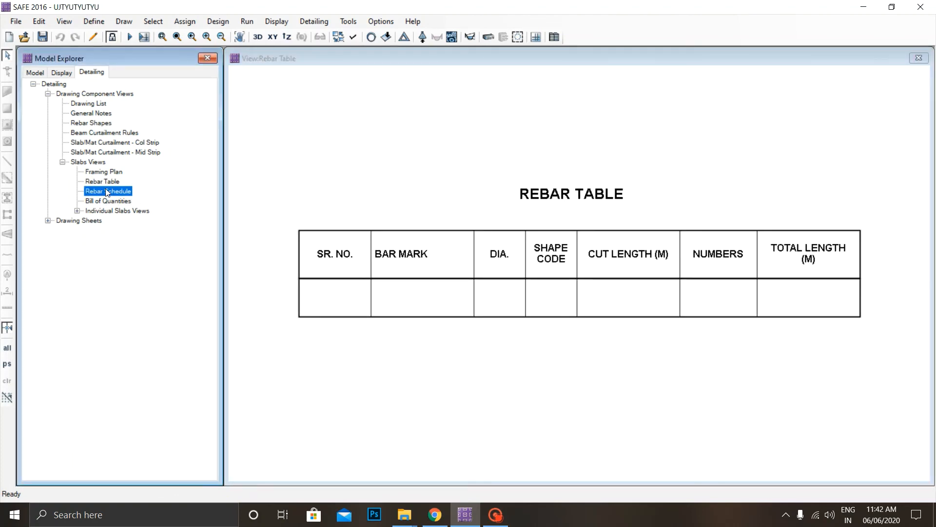
click(109, 200)
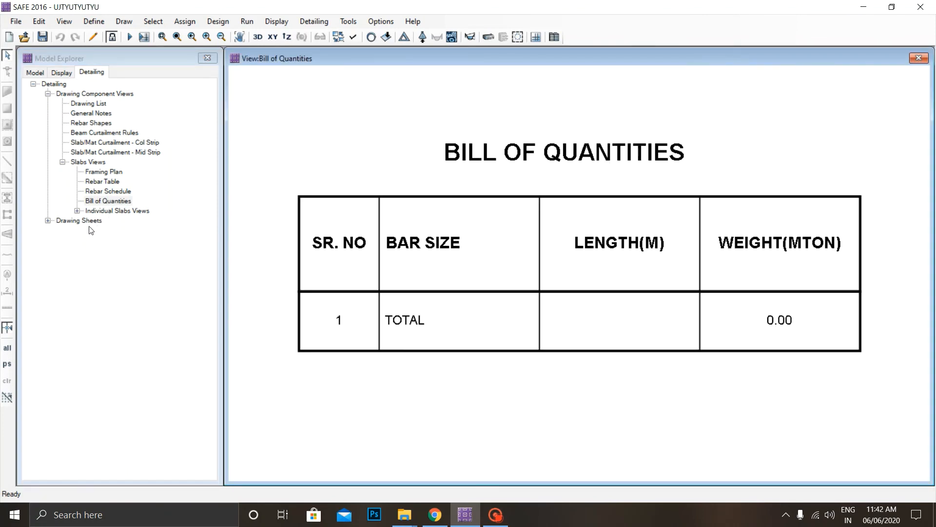
Go through the drawing sheets from the cover sheet to the Slab Framing Plan and examine the plan closely.
double_click(89, 222)
double_click(97, 231)
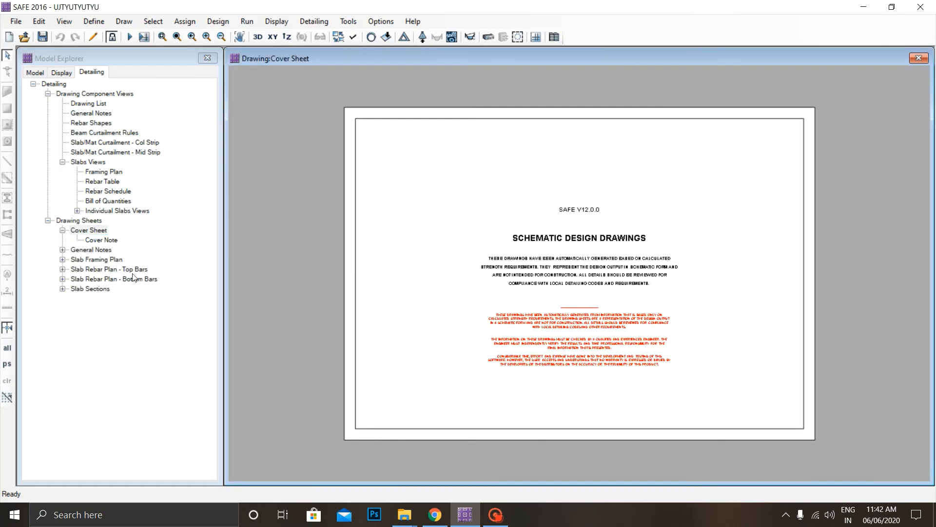
click(103, 250)
double_click(103, 260)
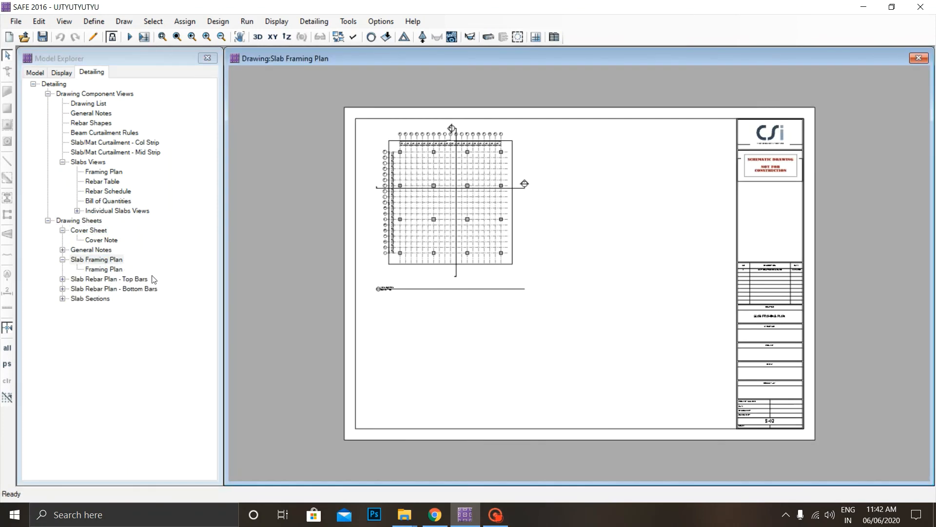
scroll(489, 198, up, 5)
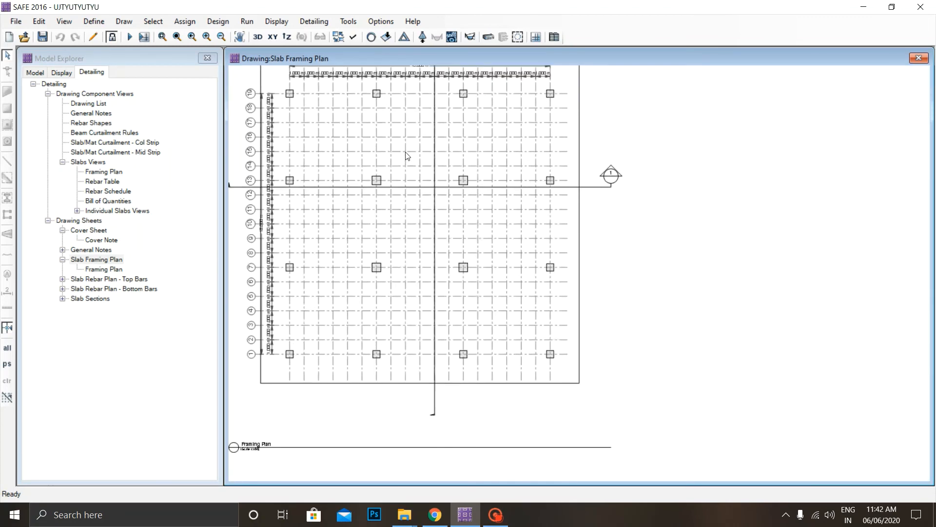
scroll(423, 199, down, 5)
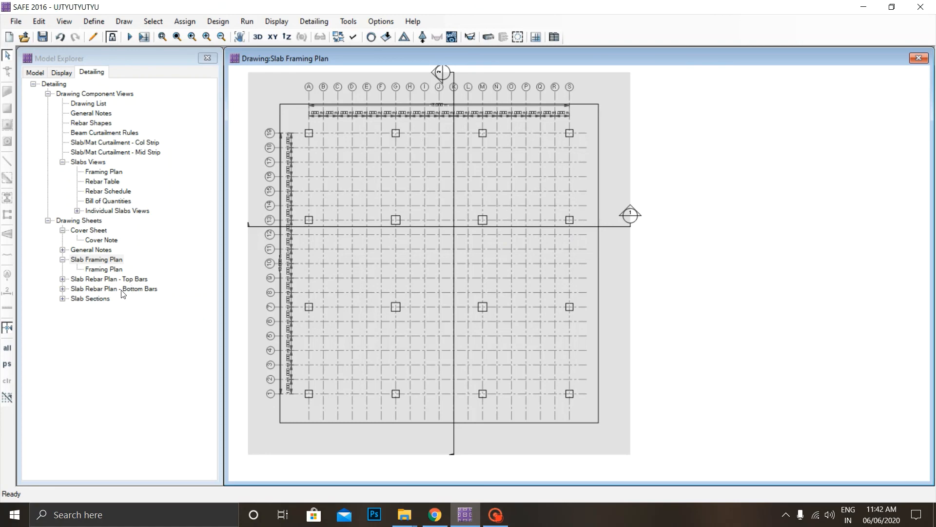
click(496, 517)
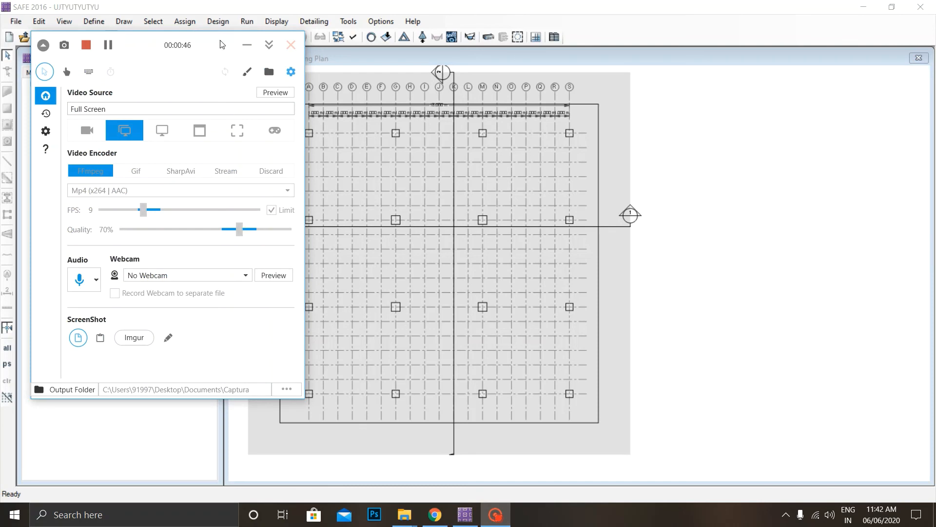
click(246, 45)
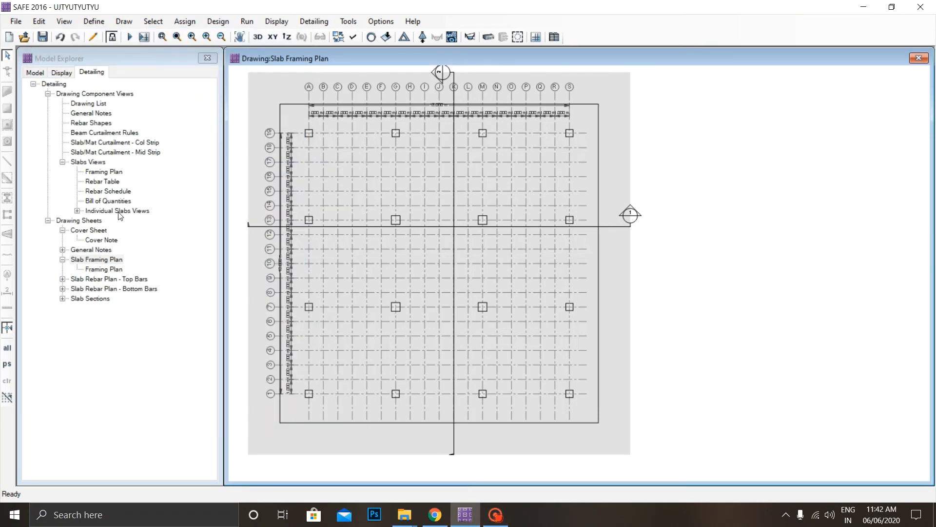
Redisplay the full Slab Framing Plan sheet, followed by the middle-strip slab/mat curtailment view.
double_click(118, 261)
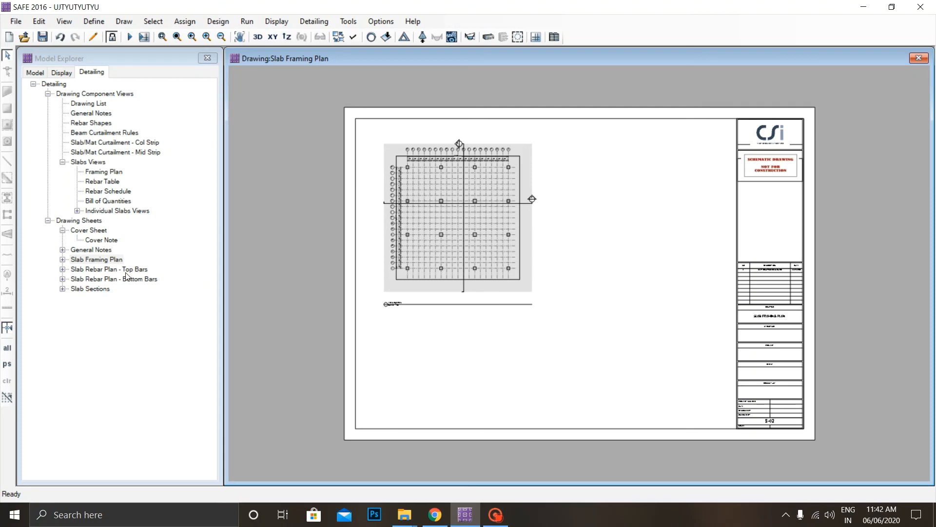
double_click(139, 143)
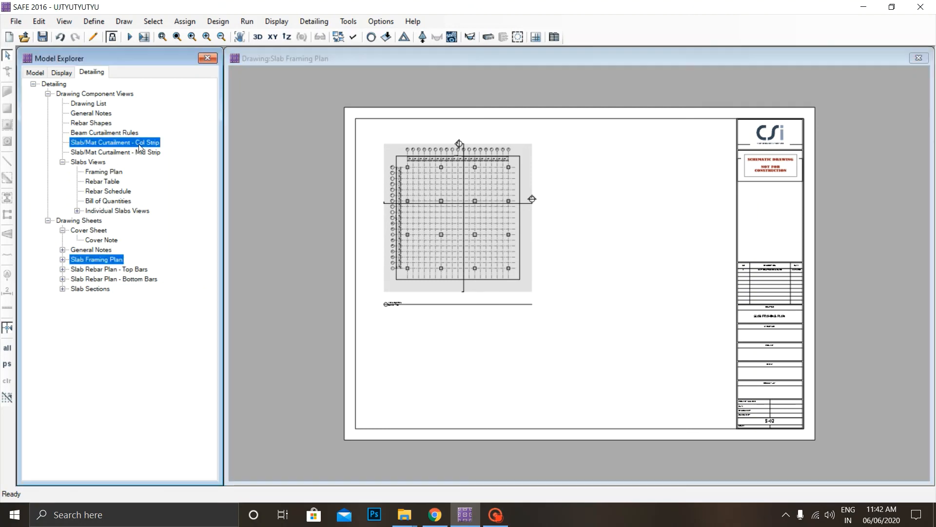
double_click(97, 152)
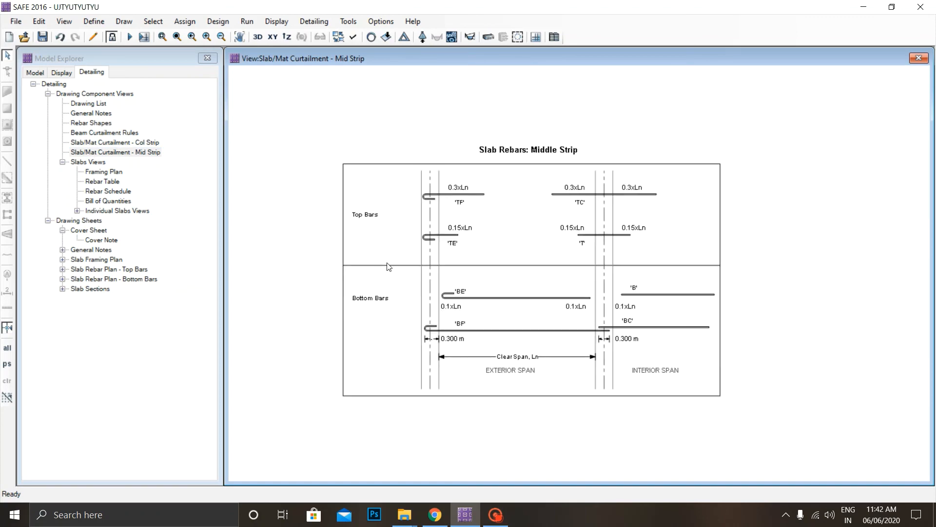
Reopen the slabs' bill of quantities and expand the individual slab views.
click(128, 204)
click(129, 203)
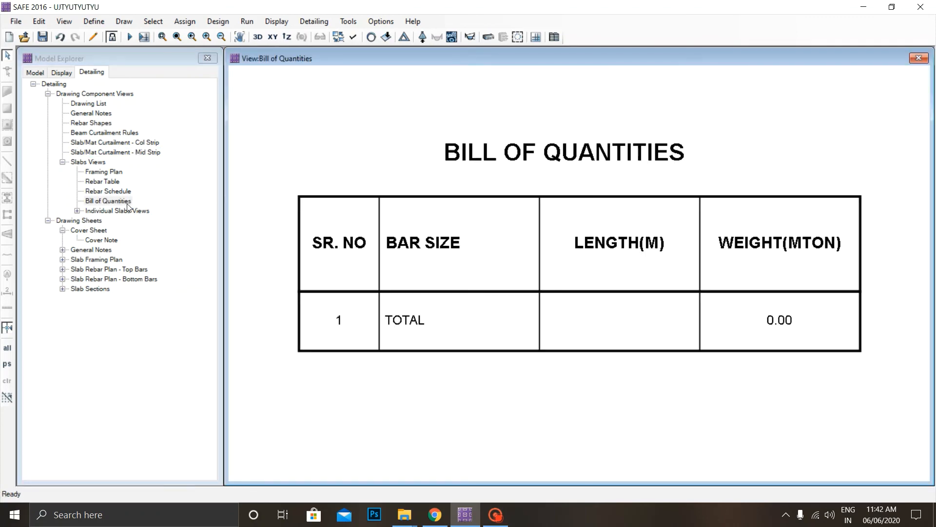
double_click(130, 210)
Compare the slab/mat rebar curtailment details of the middle strip and the column strip.
click(129, 153)
double_click(130, 154)
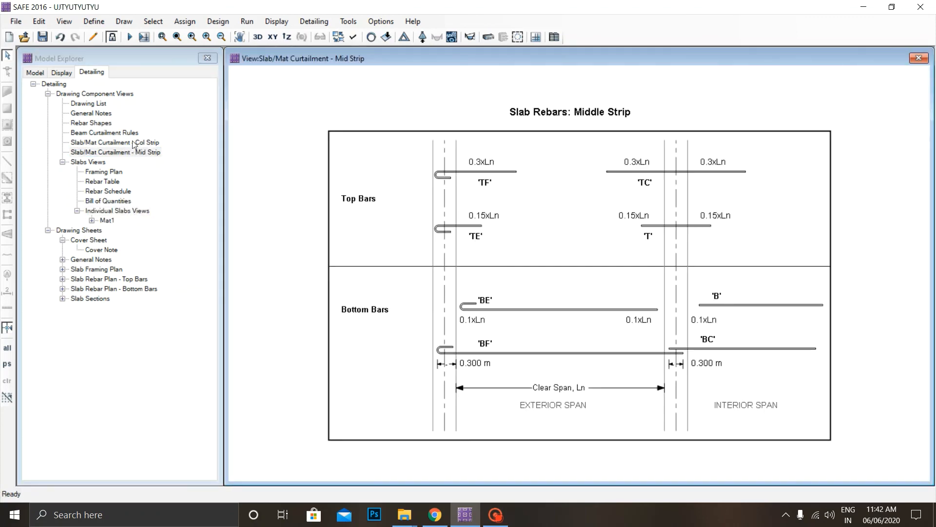
double_click(134, 143)
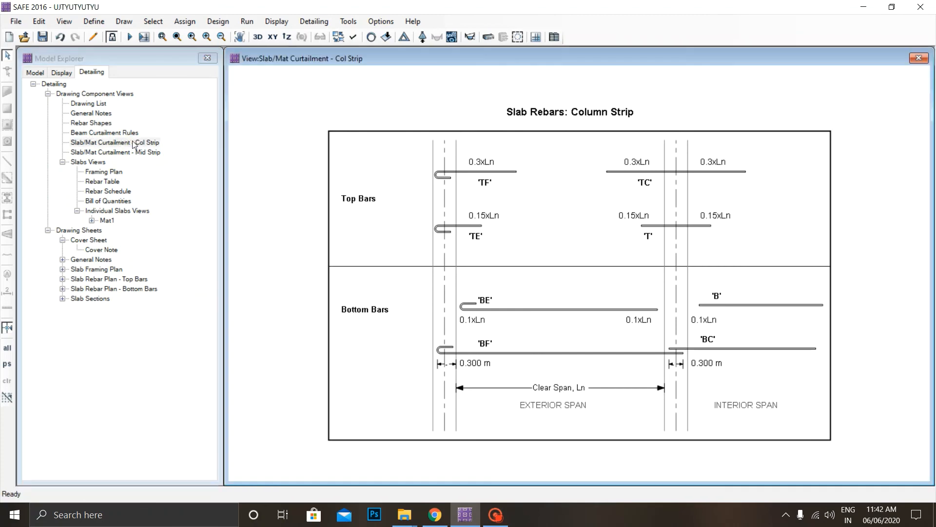
Display Mat1's Rebar Plan and its Top Rebar Plan.
click(91, 222)
double_click(132, 230)
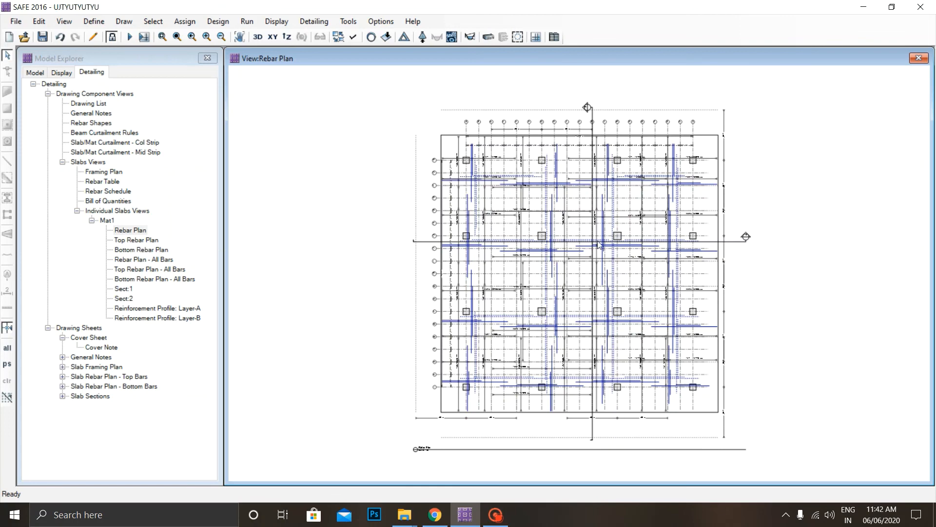
double_click(122, 241)
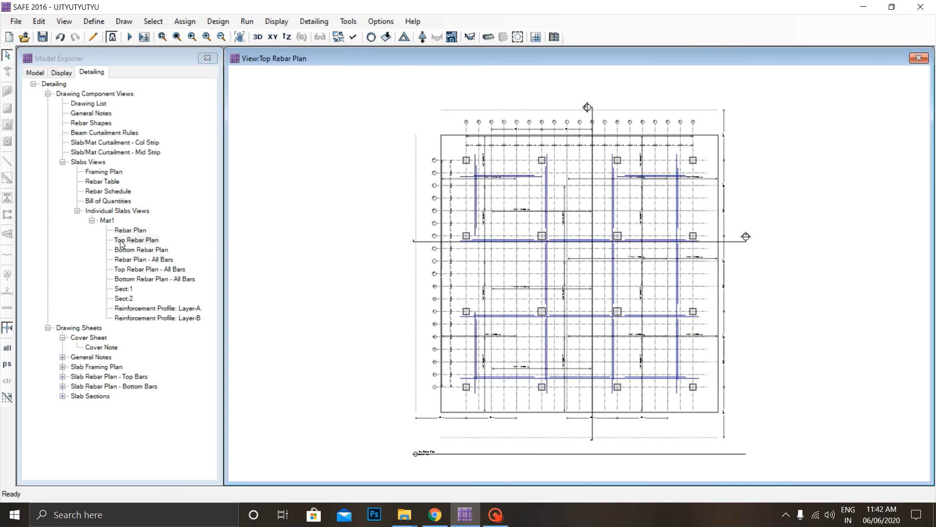
Examine Mat1's reinforcement profiles for Layer-A and Layer-B around the columns.
double_click(173, 308)
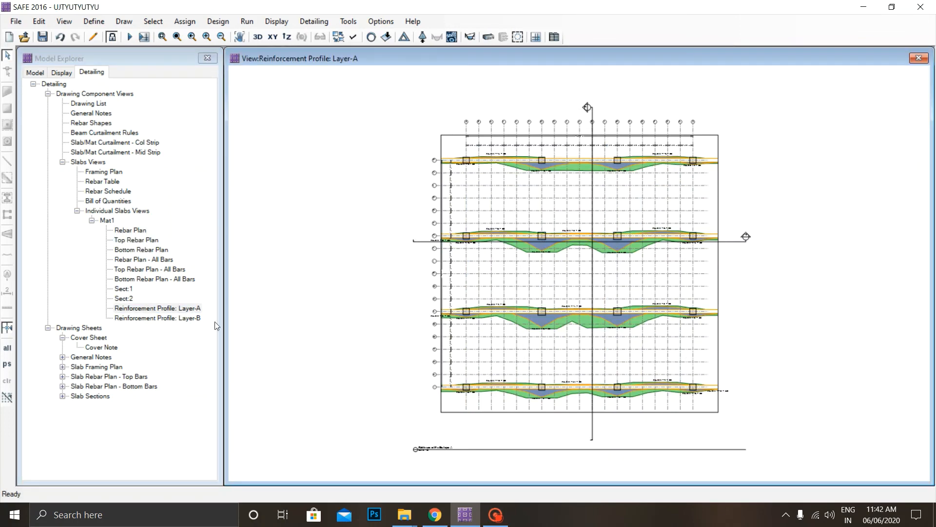
scroll(624, 199, up, 1)
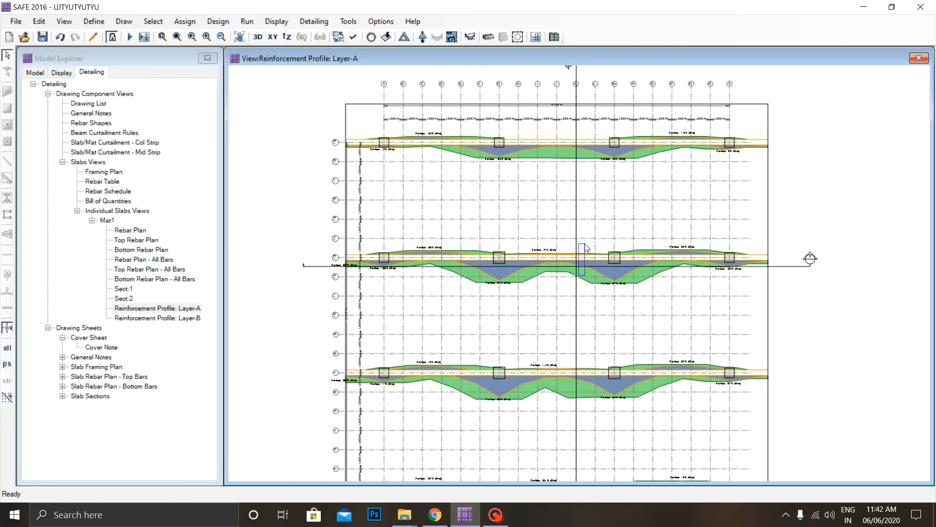
double_click(174, 317)
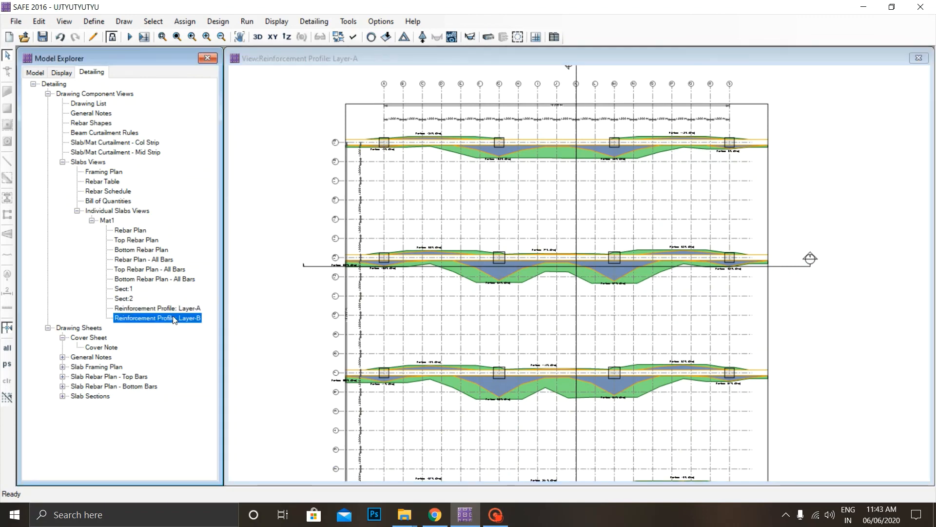
scroll(540, 216, up, 1)
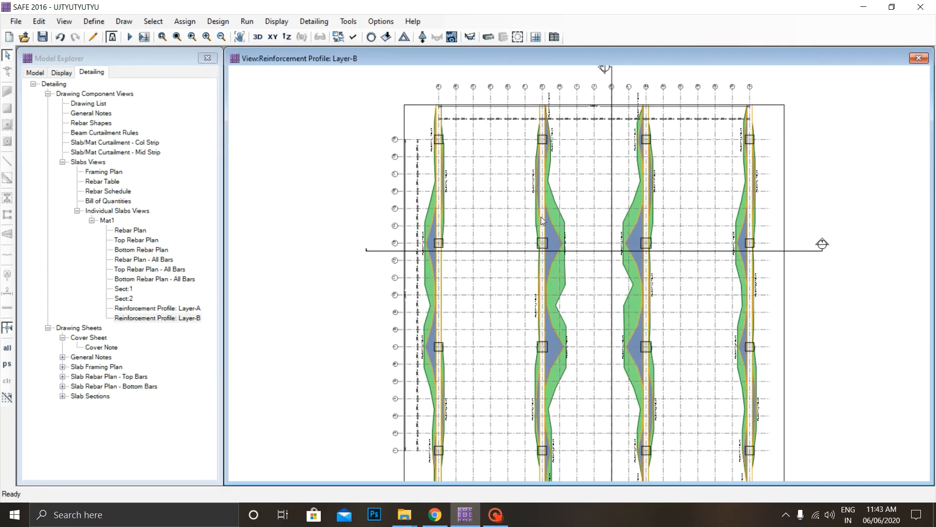
click(118, 290)
click(123, 299)
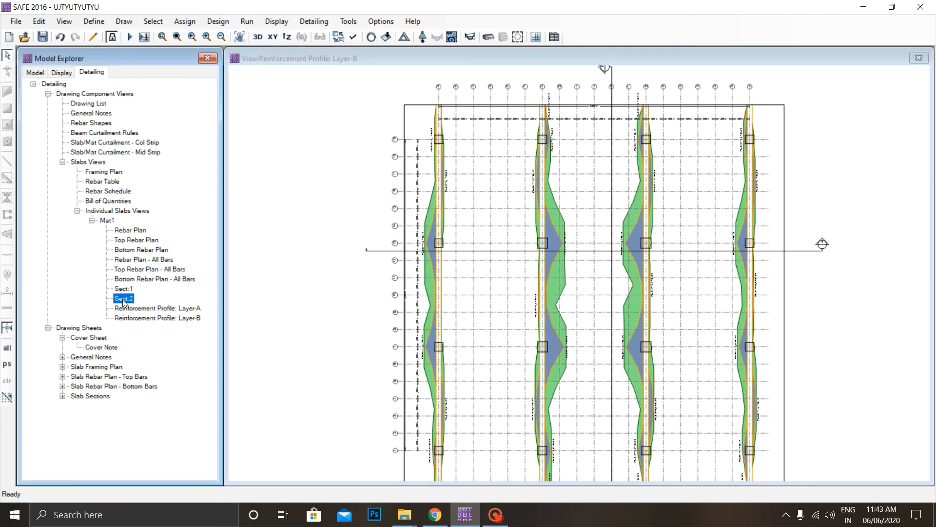
click(128, 279)
click(134, 269)
click(137, 240)
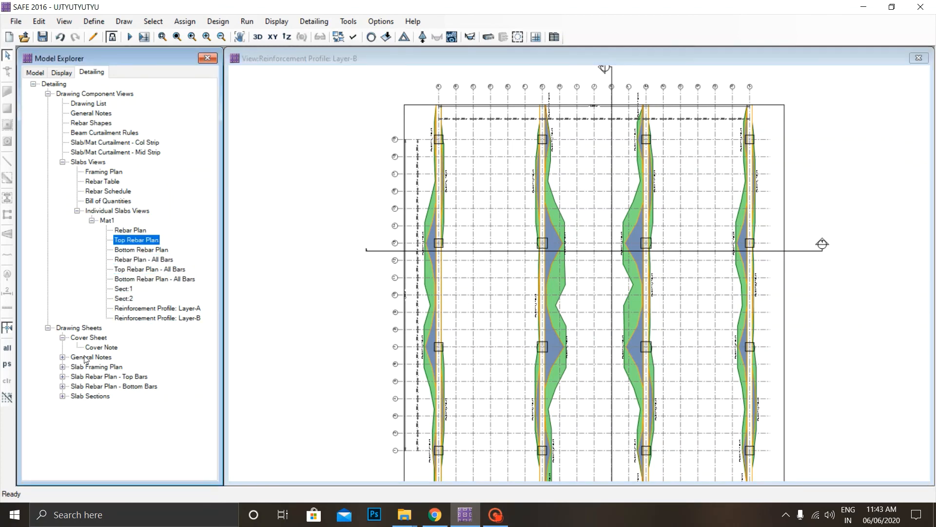
Open the Slab Sections drawing sheet and examine the mat thickness and the top and bottom bar callouts in the upper section.
double_click(76, 397)
scroll(513, 160, up, 6)
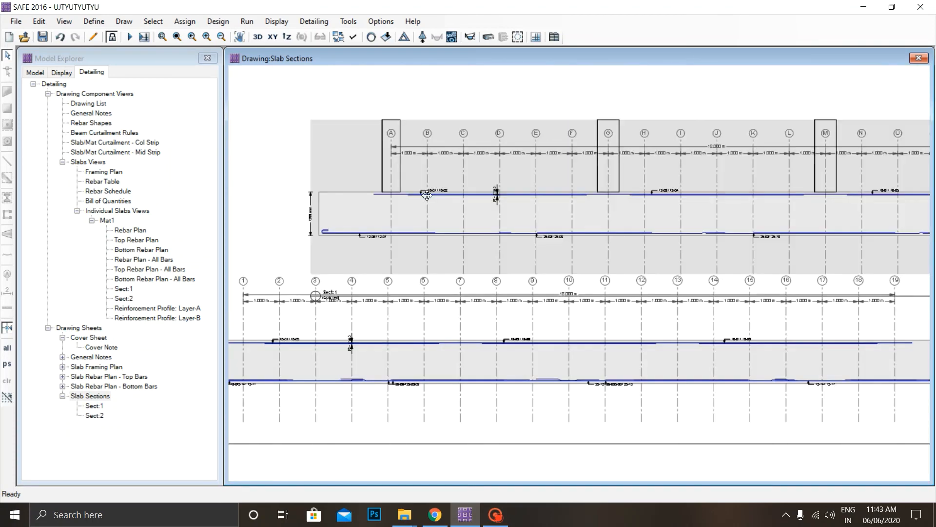
scroll(384, 259, up, 5)
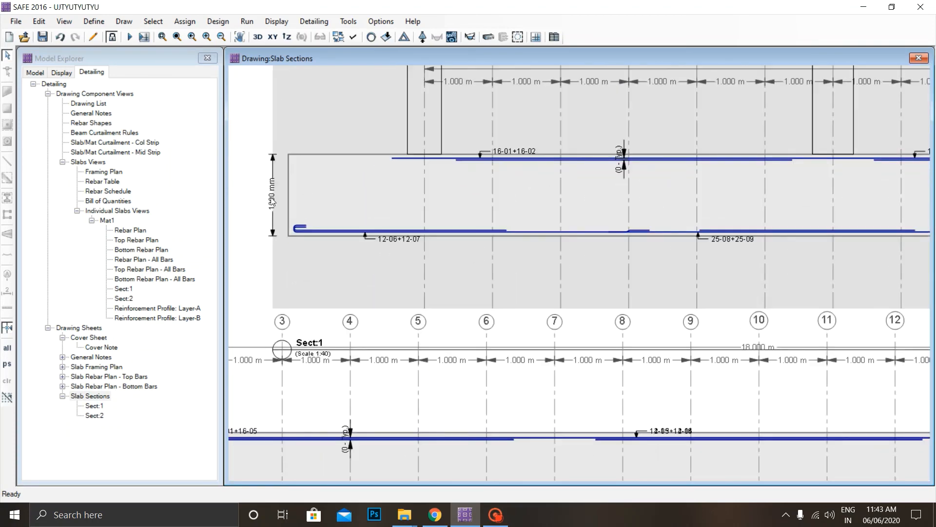
scroll(316, 189, down, 2)
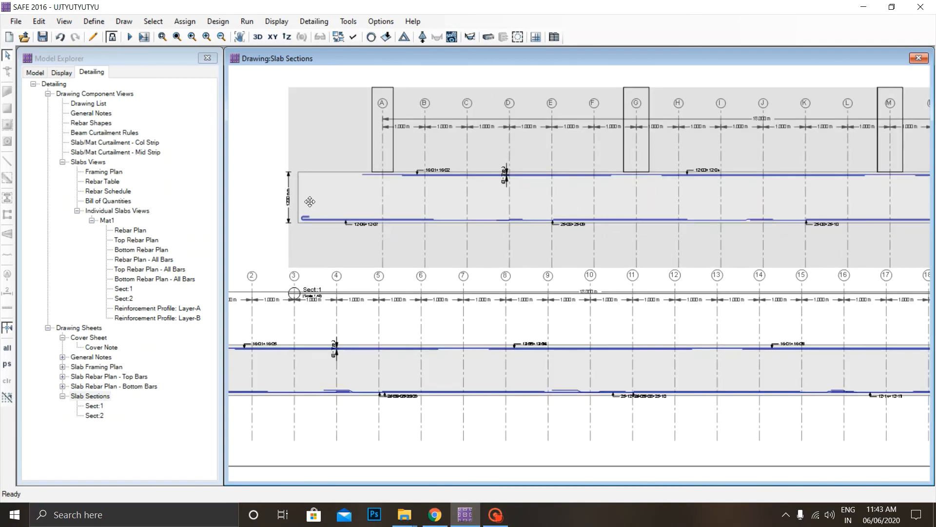
scroll(307, 190, up, 1)
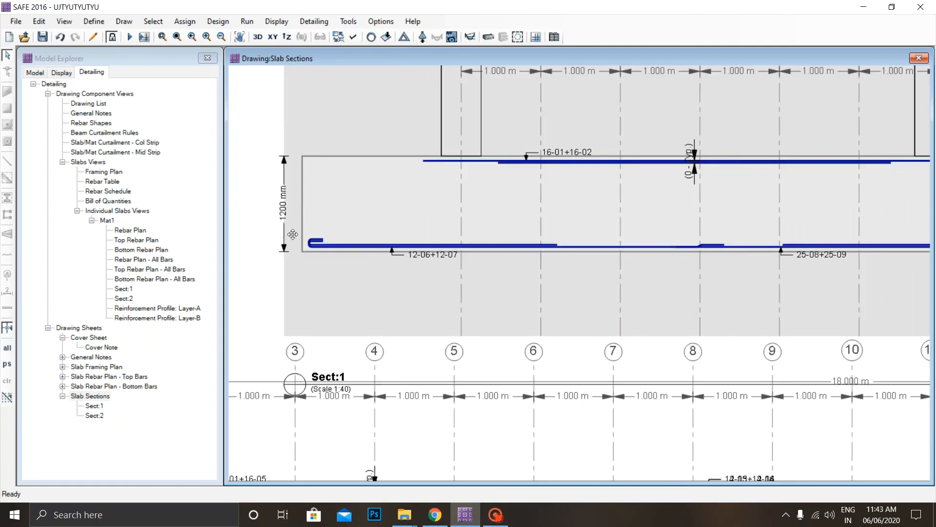
scroll(291, 214, down, 6)
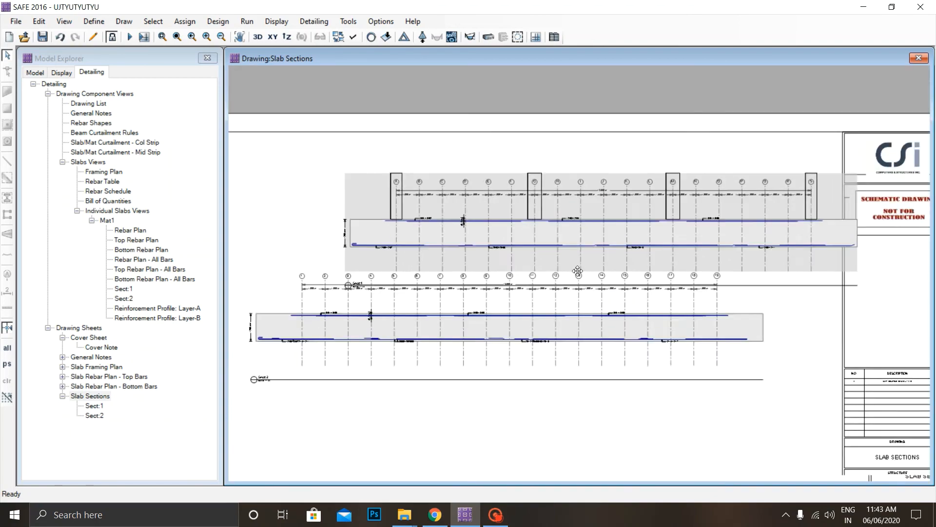
Move the lower section view up on the Slab Sections sheet, onto the section with the columns.
scroll(369, 289, down, 1)
drag(468, 315, 454, 278)
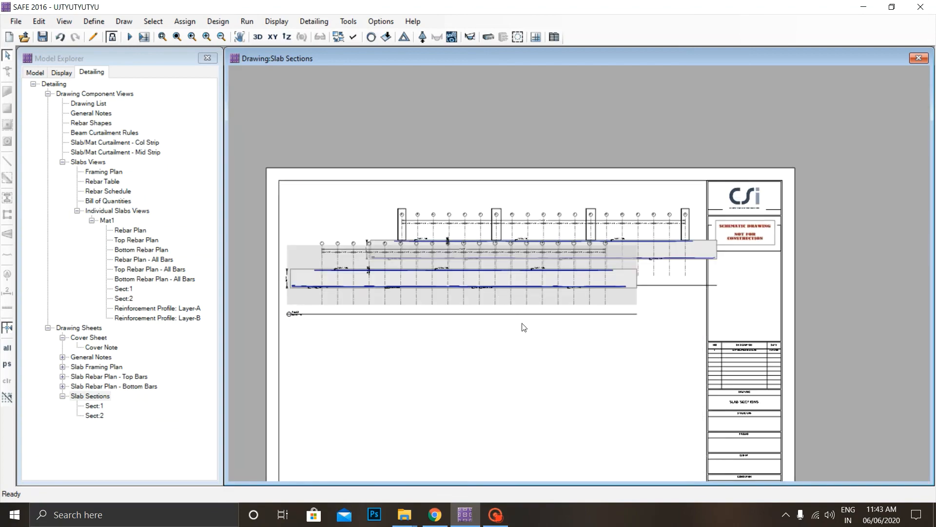